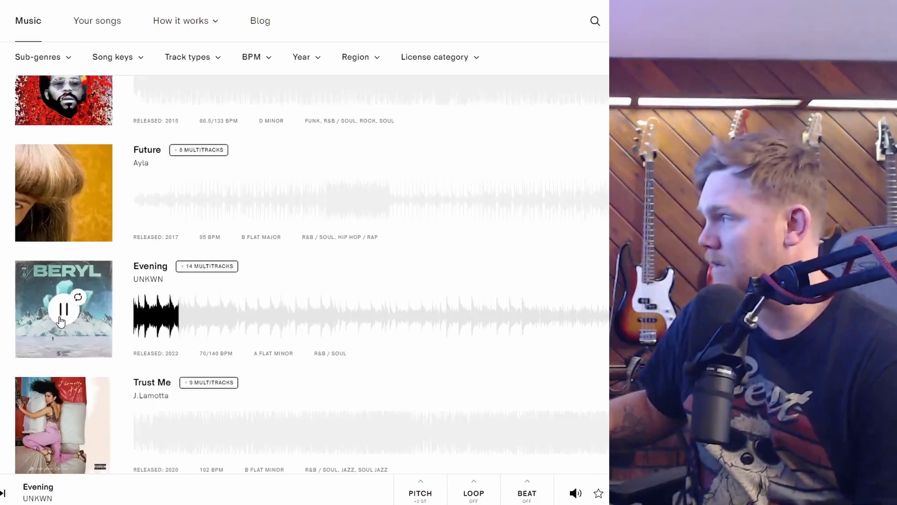
Stop the preview of the song Evening, switch to FL Studio and set the project tempo to 140 BPM
{"action": "left_click", "coordinate": [61, 321]}
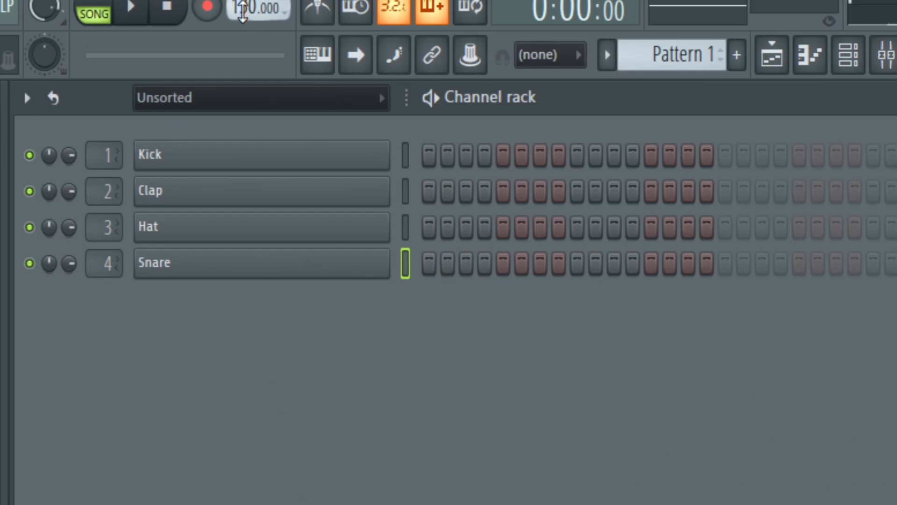
{"action": "right_click", "coordinate": [230, 13]}
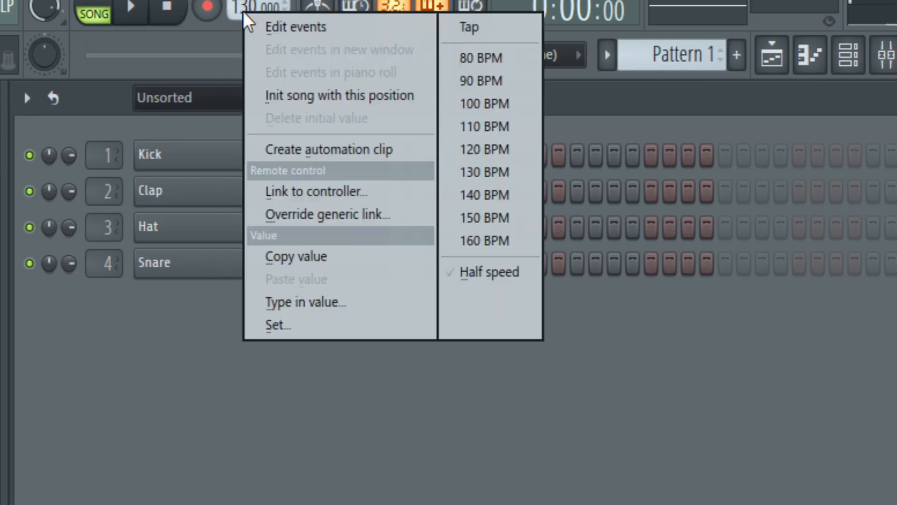
{"action": "left_click", "coordinate": [325, 303]}
{"action": "type", "text": "140"}
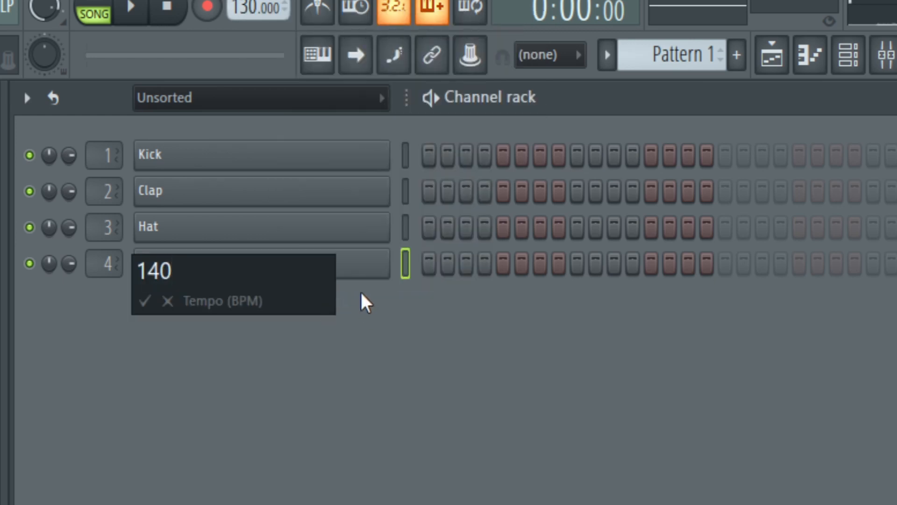
{"action": "key", "text": "Return"}
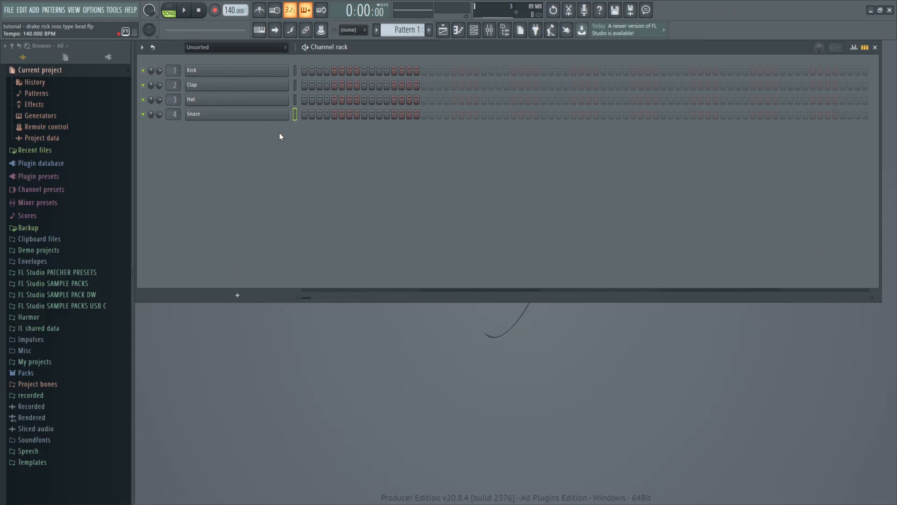
Place the UNKWN-Evening-Master--140.00bpm-Abm audio sample on Track 1 of the playlist, starting at bar 1
{"action": "key", "text": "F5"}
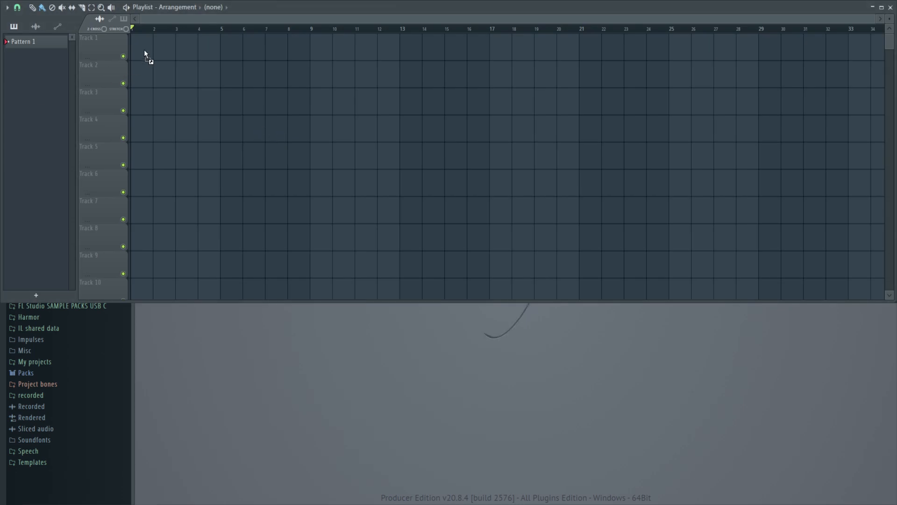
{"action": "left_click_drag", "start_coordinate": [144, 49], "coordinate": [160, 54]}
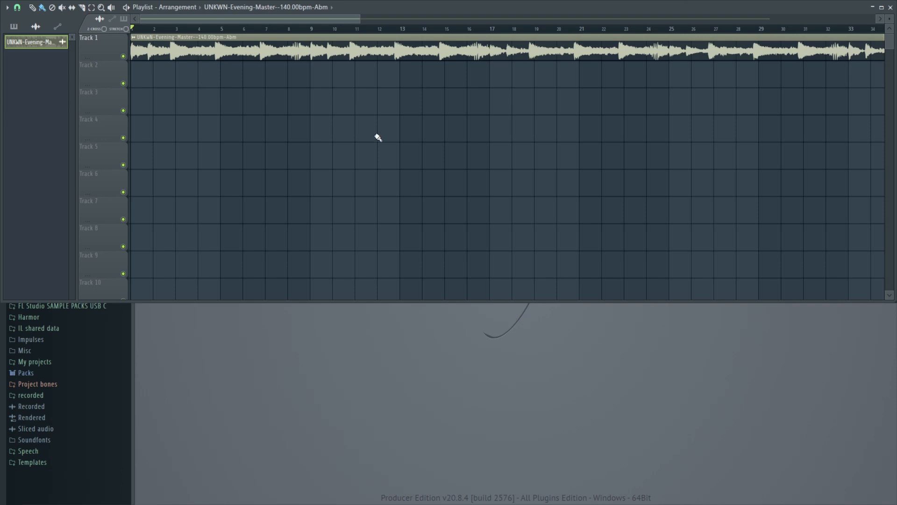
{"action": "key", "text": "F5"}
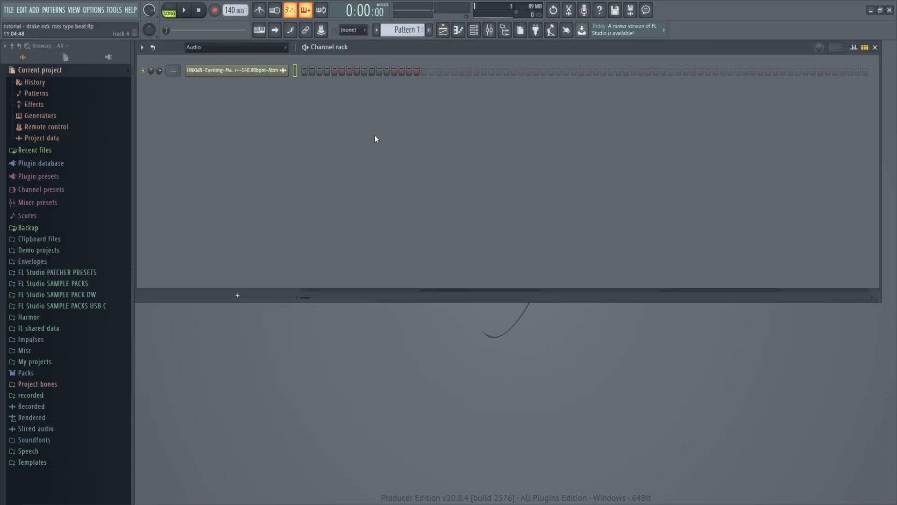
Rename mixer insert 1 to PREVIEW and colour it red
{"action": "key", "text": "F9"}
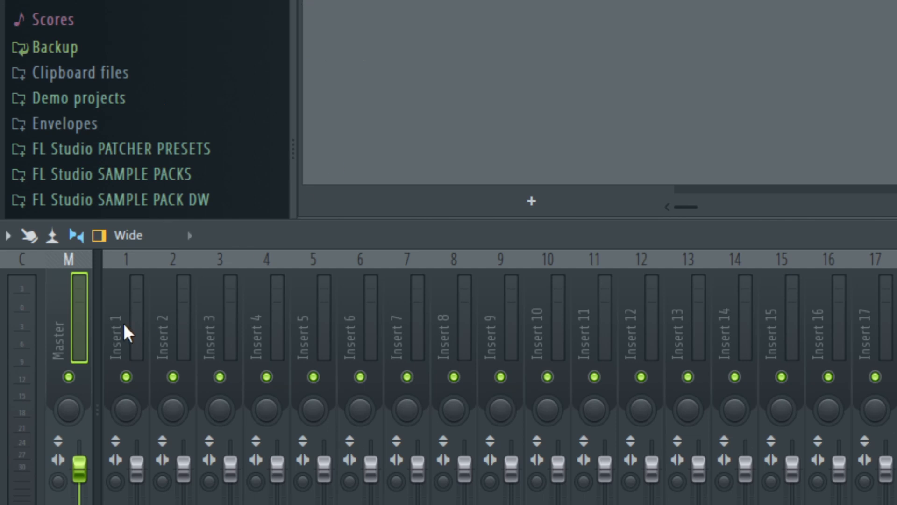
{"action": "right_click", "coordinate": [59, 352]}
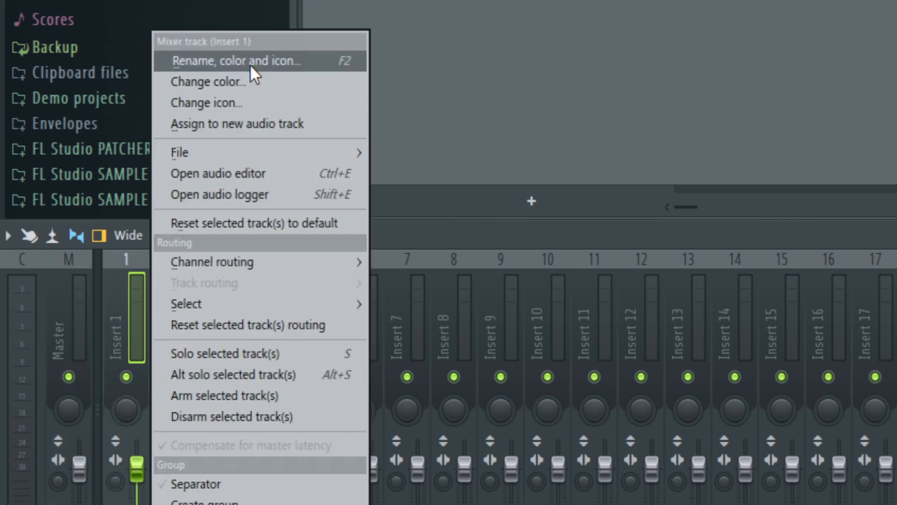
{"action": "left_click", "coordinate": [250, 64]}
{"action": "type", "text": "PREVIEW"}
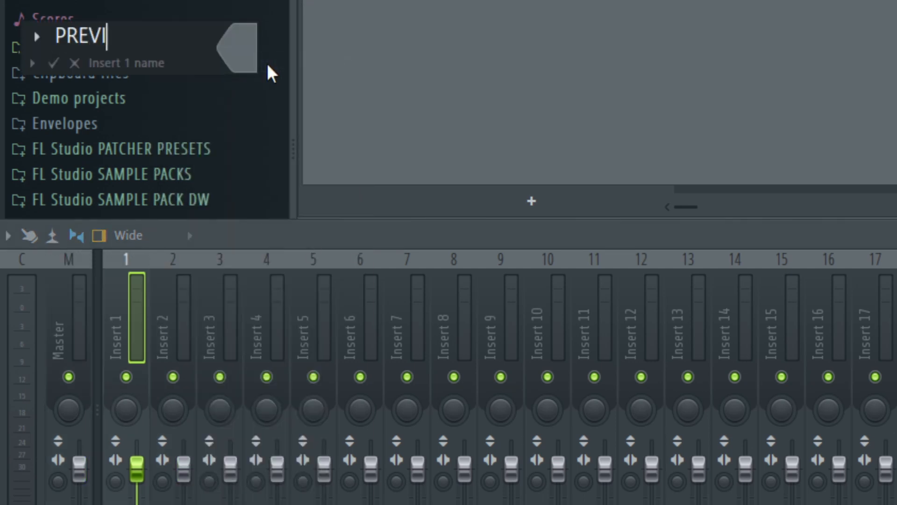
{"action": "left_click", "coordinate": [251, 57]}
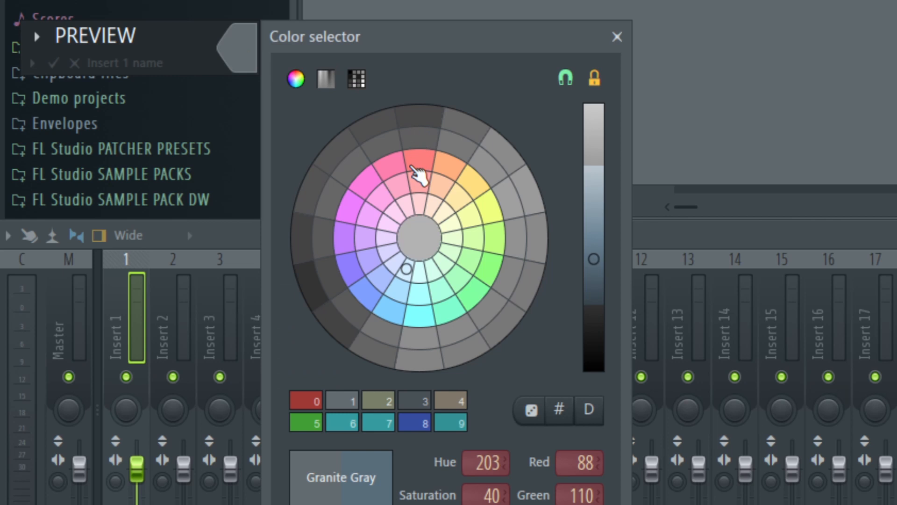
{"action": "left_click", "coordinate": [414, 166]}
{"action": "left_click", "coordinate": [584, 504]}
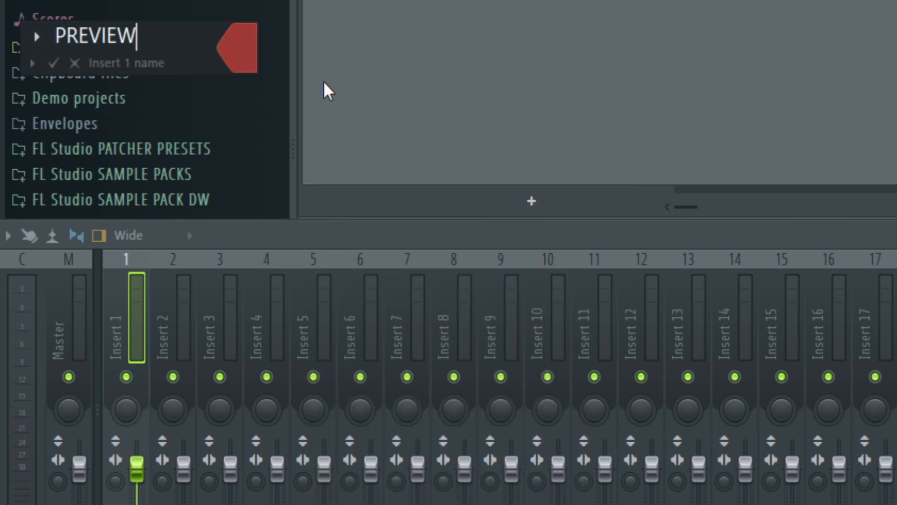
{"action": "key", "text": "Return"}
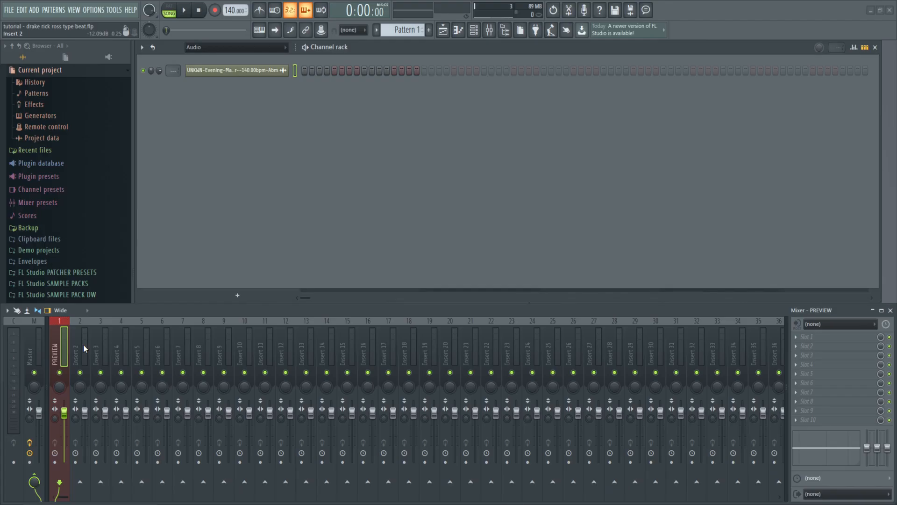
Route the Evening sample's channel to mixer insert 2
{"action": "left_click", "coordinate": [83, 344]}
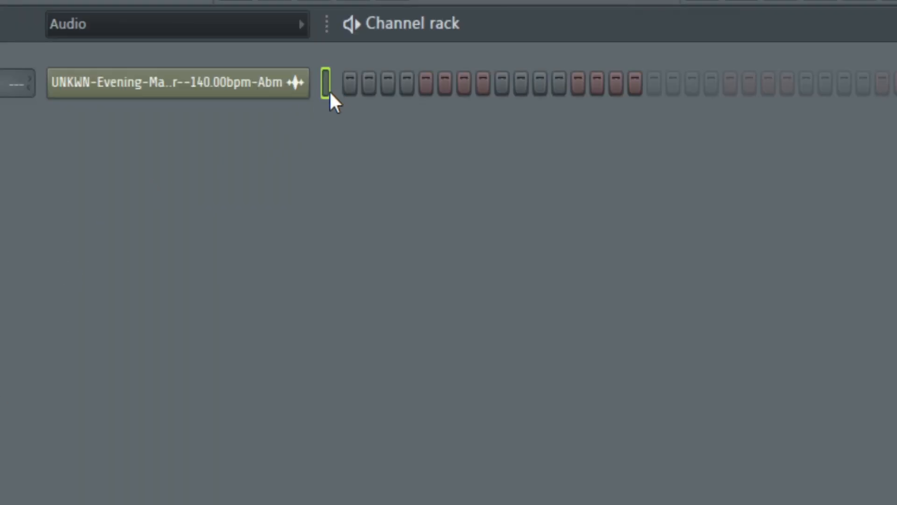
{"action": "right_click", "coordinate": [112, 271]}
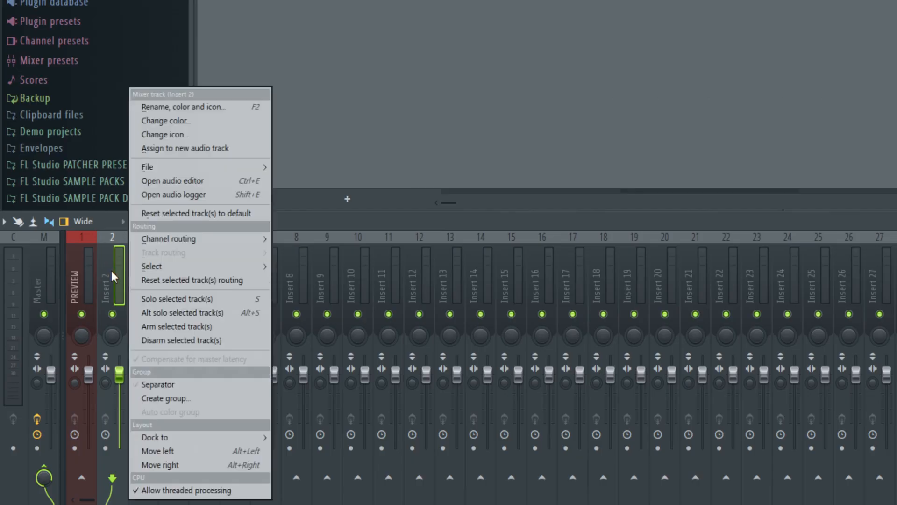
{"action": "mouse_move", "coordinate": [208, 238]}
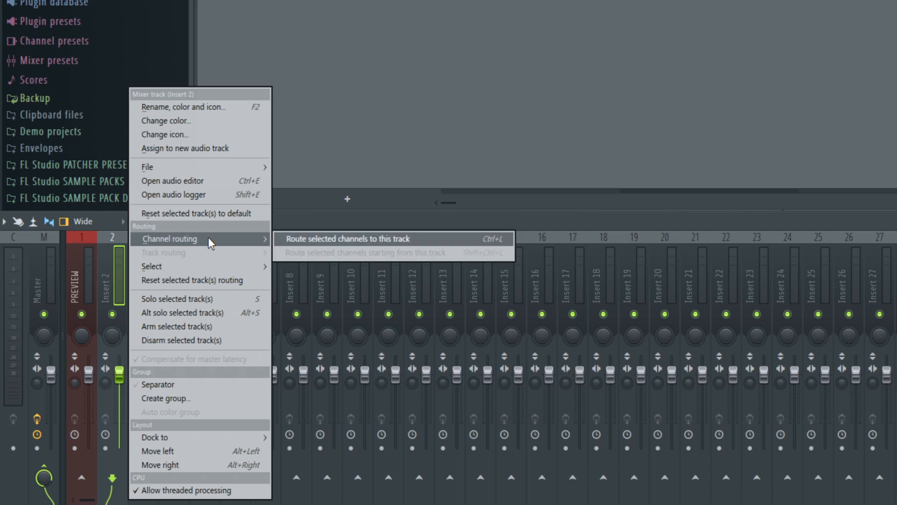
{"action": "left_click", "coordinate": [387, 238]}
Rename mixer insert 2 to "full song"
{"action": "right_click", "coordinate": [107, 274]}
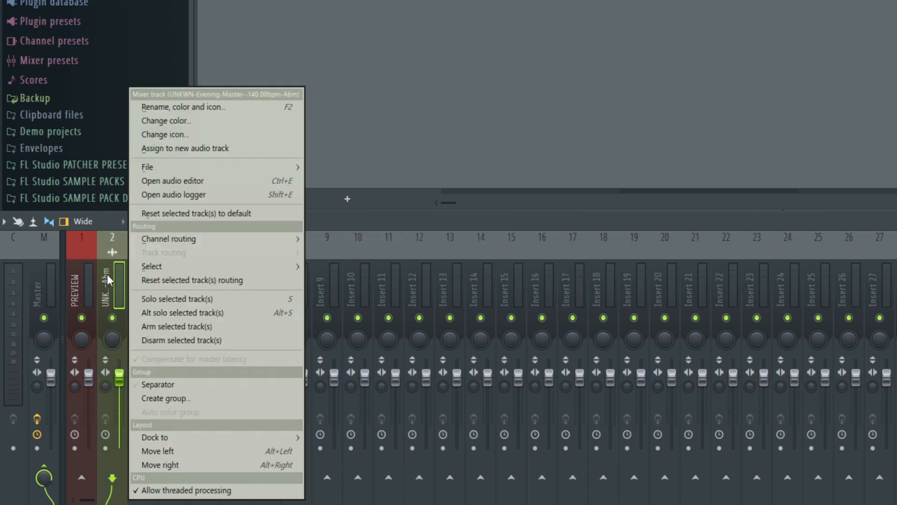
{"action": "left_click", "coordinate": [206, 107]}
{"action": "type", "text": "full song"}
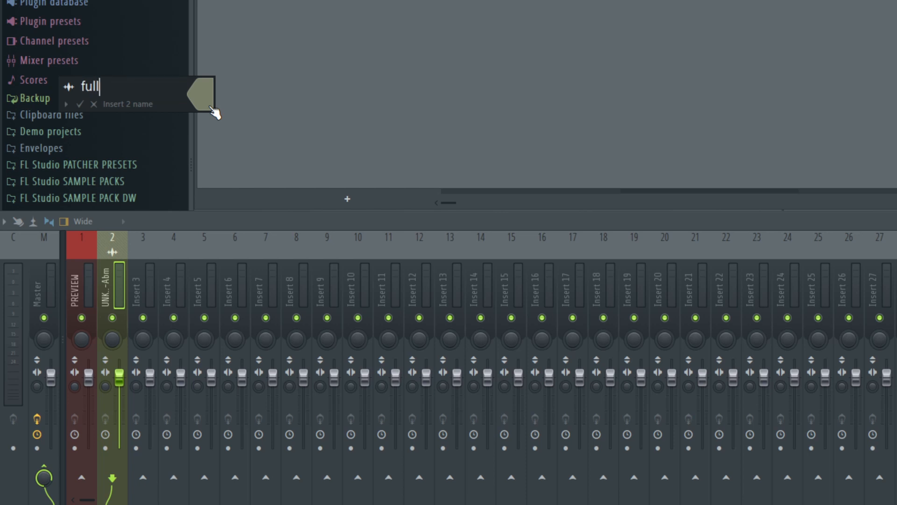
{"action": "key", "text": "Return"}
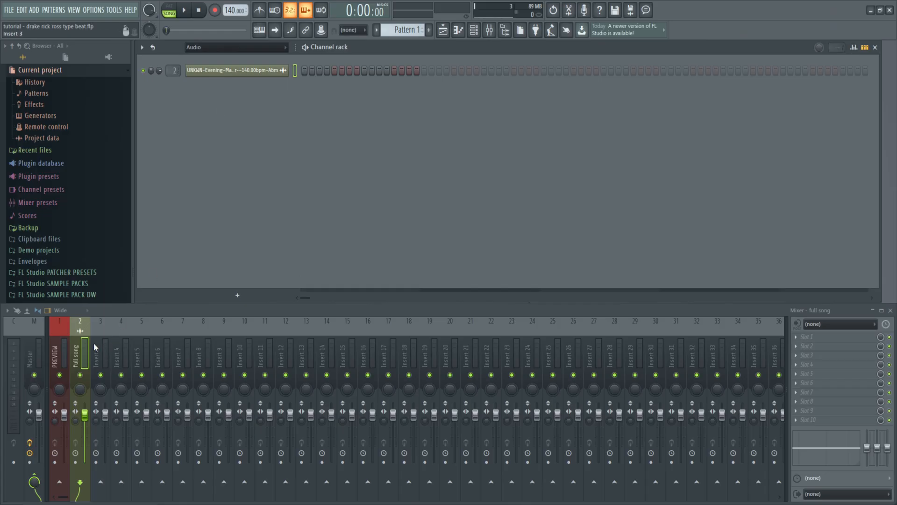
Set the Evening sample's time-stretching mode to Stretch and raise its channel pitch within the 2-semitone range
{"action": "key", "text": "space"}
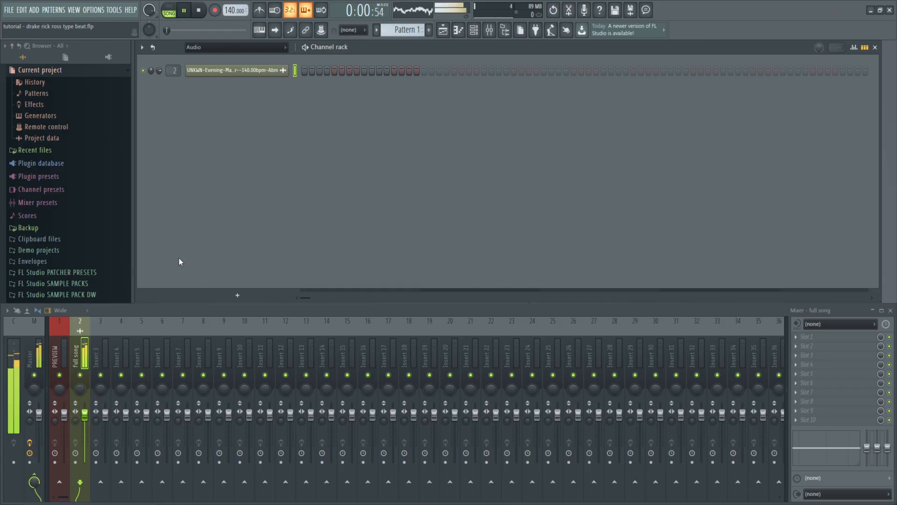
{"action": "key", "text": "space"}
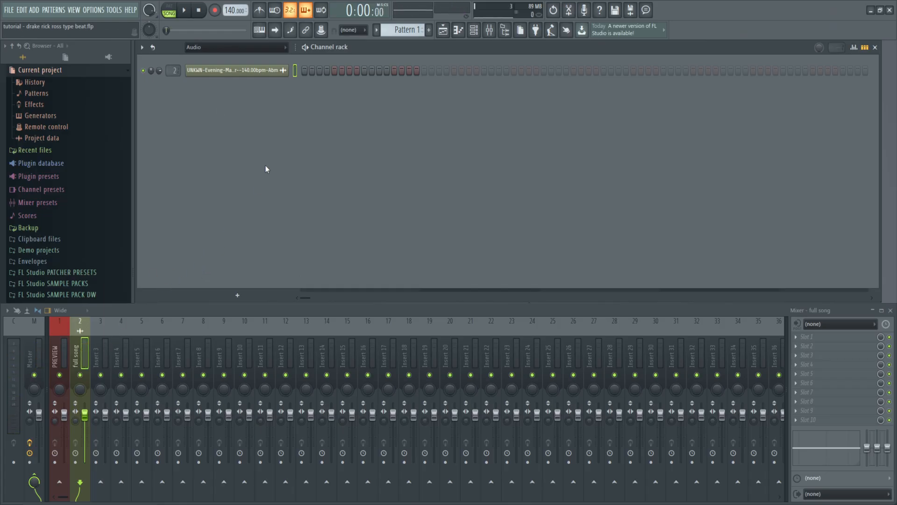
{"action": "left_click", "coordinate": [260, 70]}
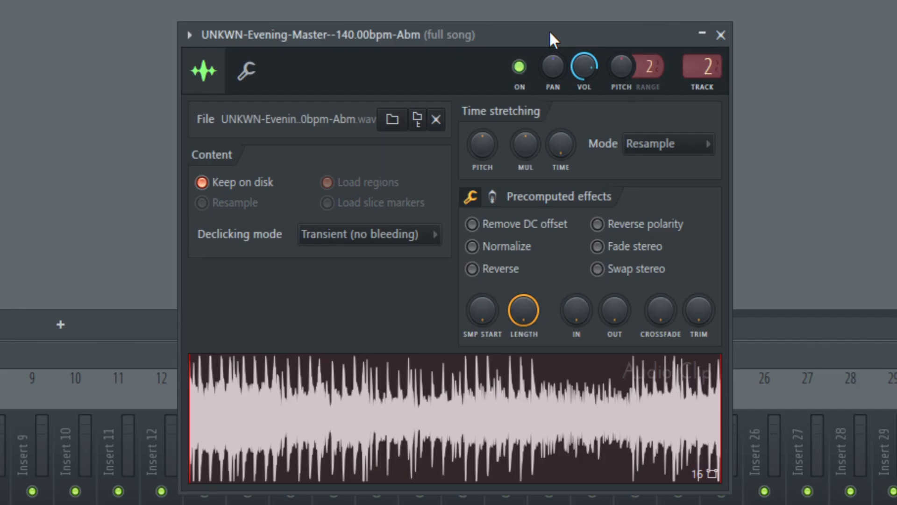
{"action": "left_click", "coordinate": [688, 145]}
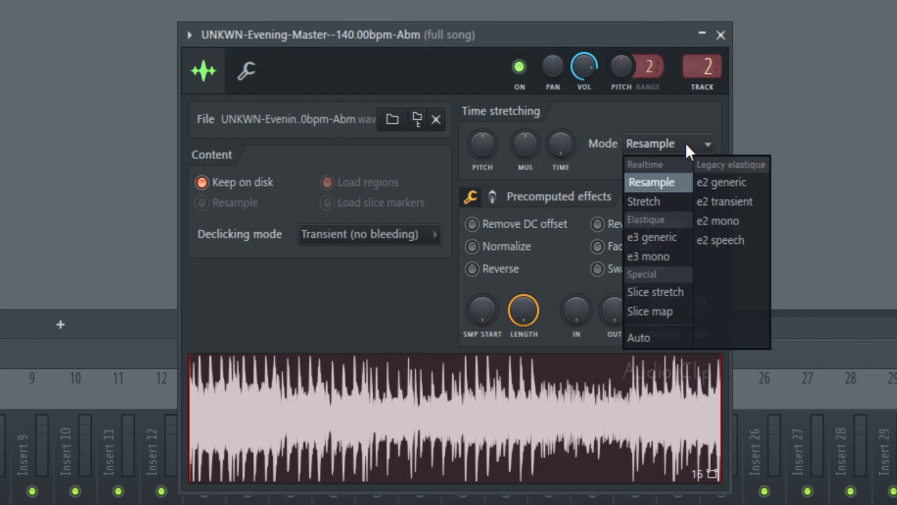
{"action": "left_click", "coordinate": [677, 202]}
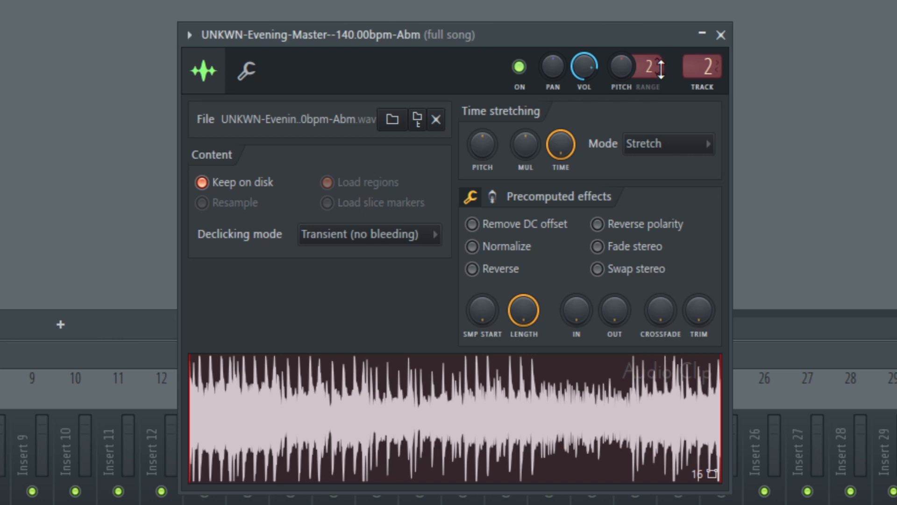
{"action": "left_click_drag", "start_coordinate": [622, 70], "coordinate": [621, 51]}
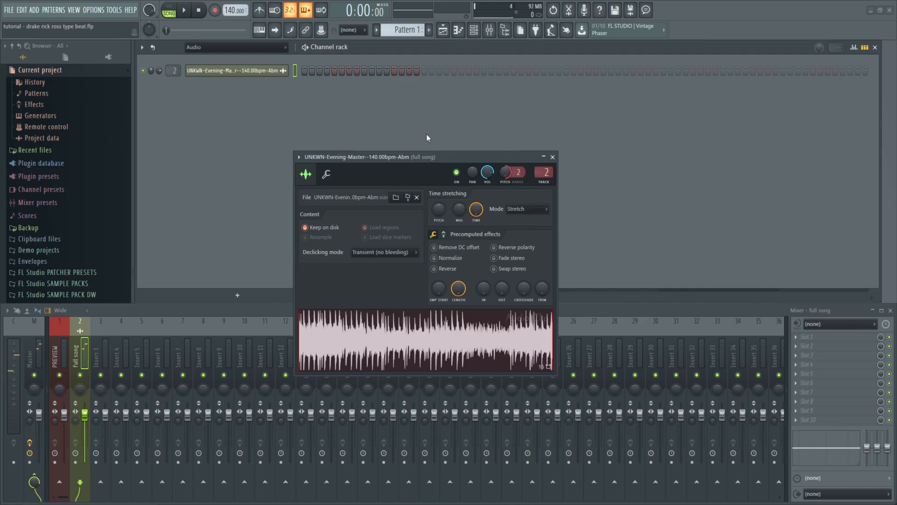
Set the project tempo to 170 BPM and play back the sped-up sample, closing its channel settings
{"action": "left_click_drag", "start_coordinate": [232, 11], "coordinate": [264, 9]}
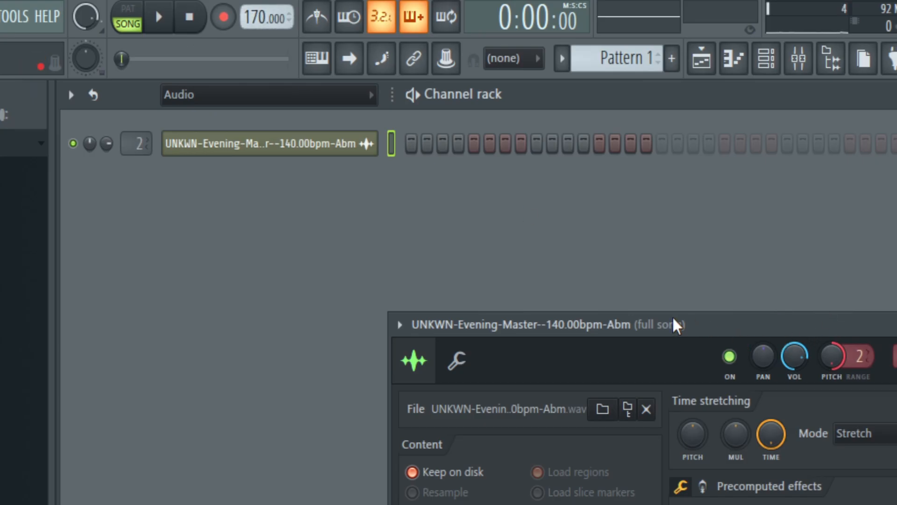
{"action": "key", "text": "space"}
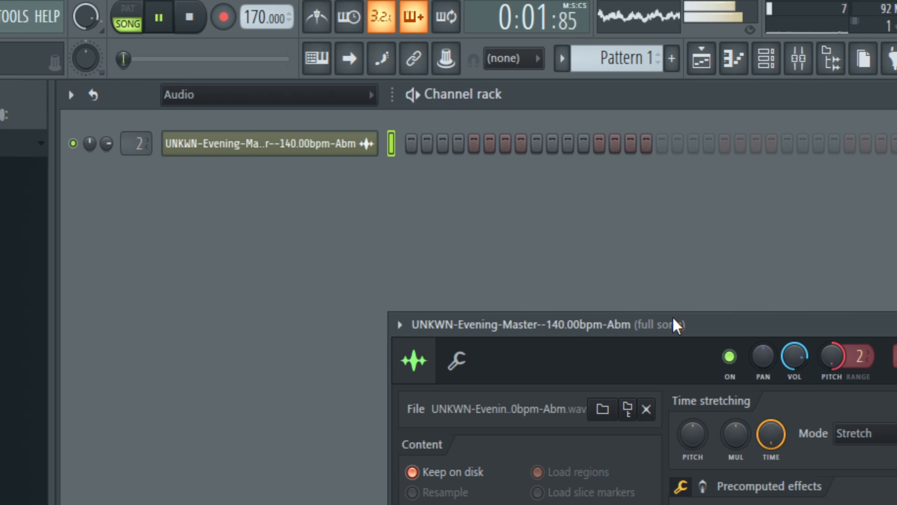
{"action": "key", "text": "space"}
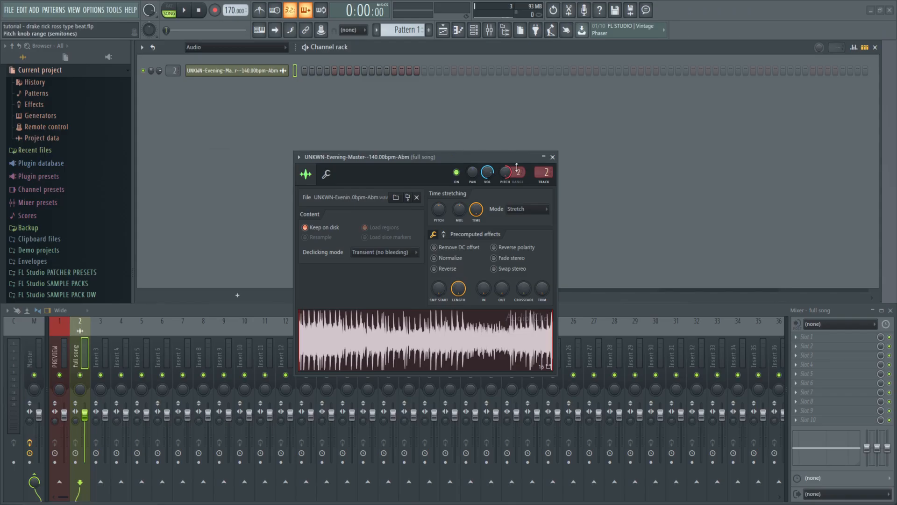
{"action": "left_click", "coordinate": [553, 157]}
Select bars 1 through 8 in the playlist and play that section of the sample as a loop
{"action": "left_click", "coordinate": [442, 32]}
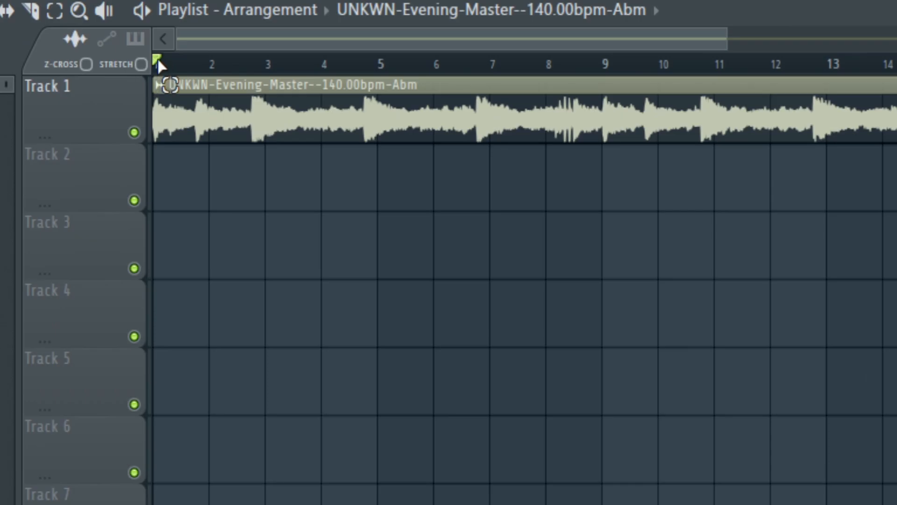
{"action": "left_click_drag", "start_coordinate": [133, 29], "coordinate": [311, 29]}
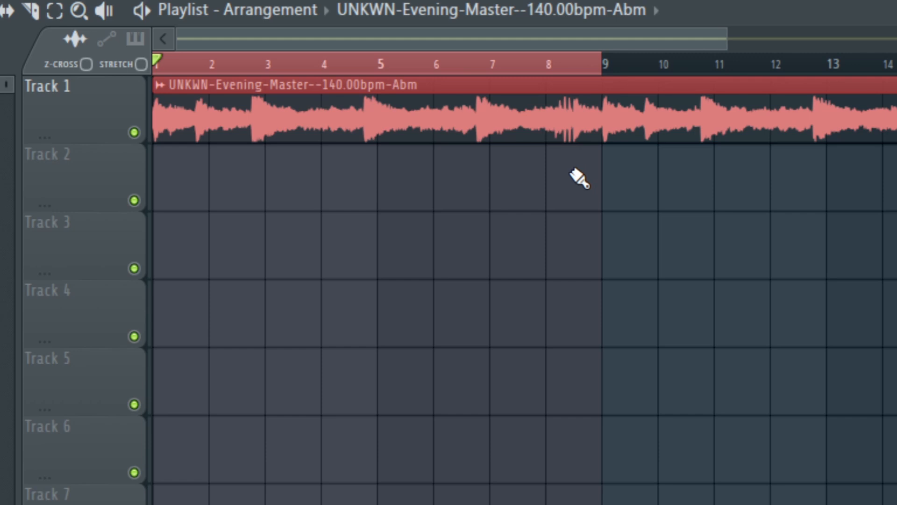
{"action": "key", "text": "space"}
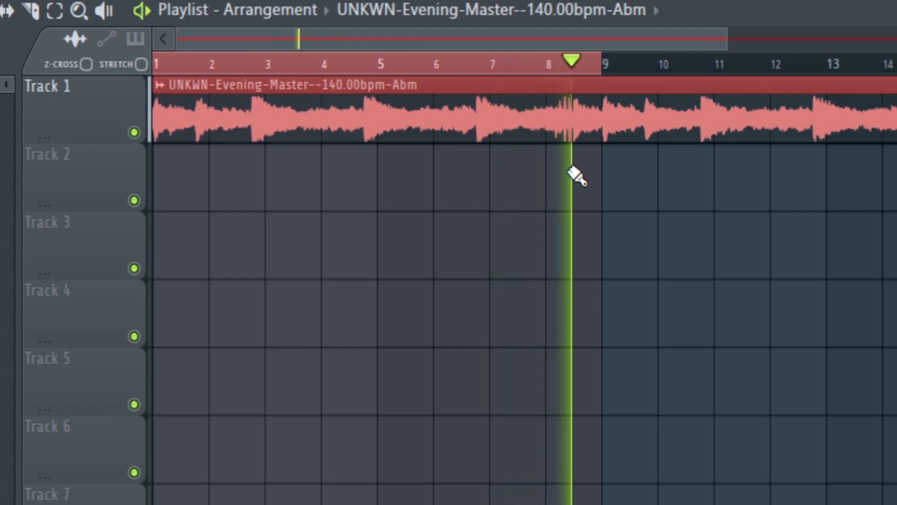
{"action": "key", "text": "space"}
Slice the Evening clip on Track 1 at the start of bar 9, separating its first eight bars
{"action": "key", "text": "c"}
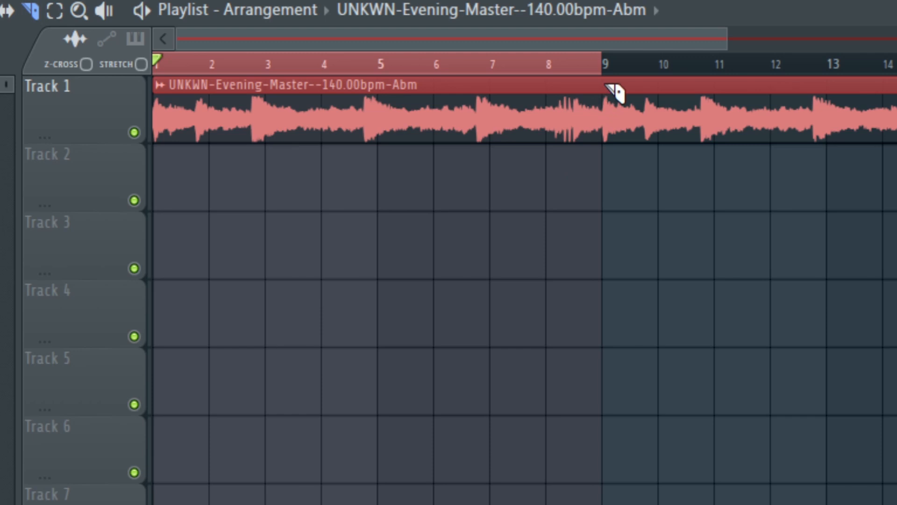
{"action": "left_click_drag", "start_coordinate": [607, 100], "coordinate": [604, 175]}
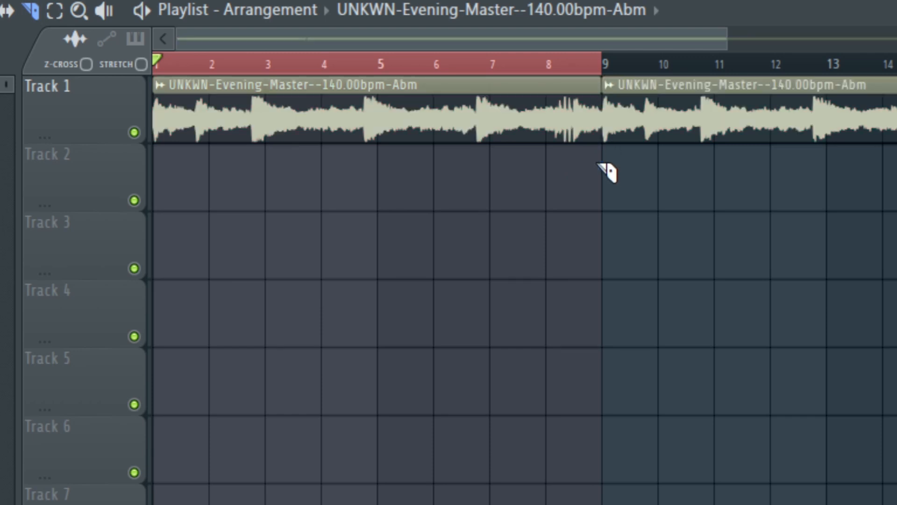
{"action": "key", "text": "p"}
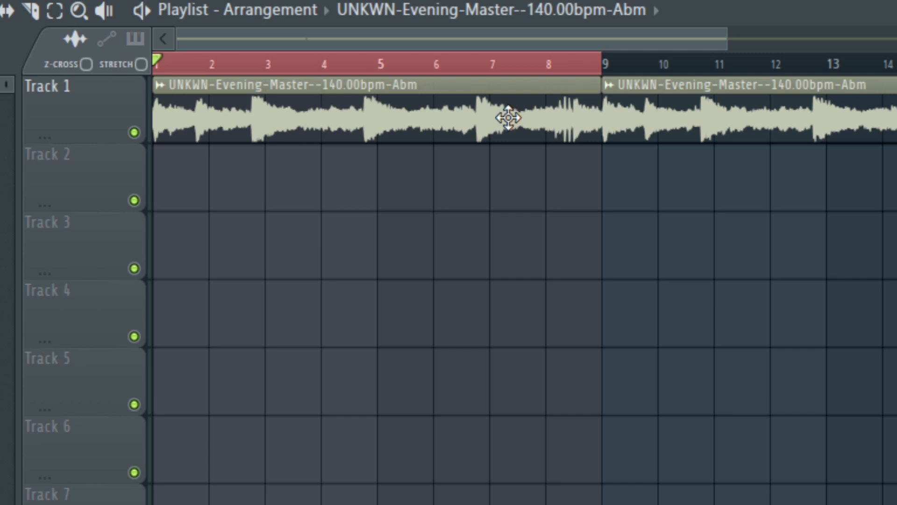
{"action": "left_click", "coordinate": [456, 117]}
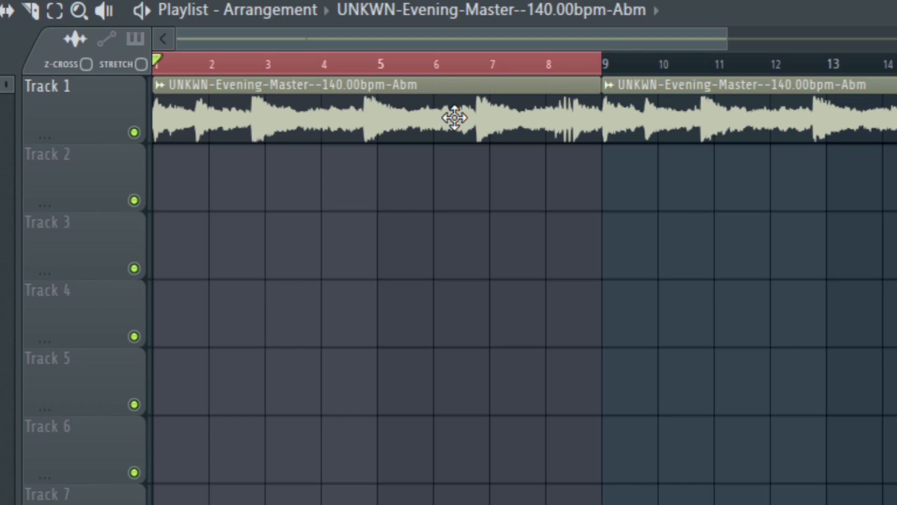
Add a second arrangement and place the eight-bar Evening clip at bar 1 of Track 1
{"action": "left_click", "coordinate": [293, 10]}
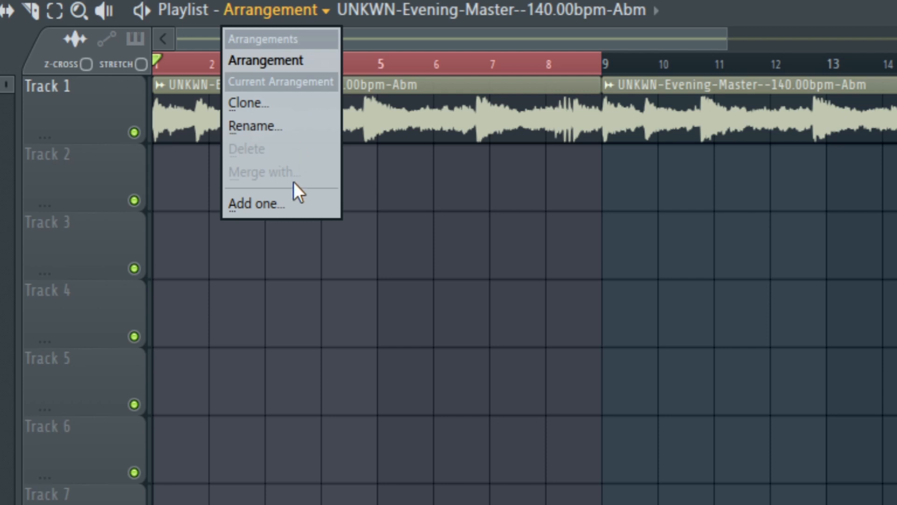
{"action": "left_click", "coordinate": [293, 203]}
{"action": "key", "text": "Return"}
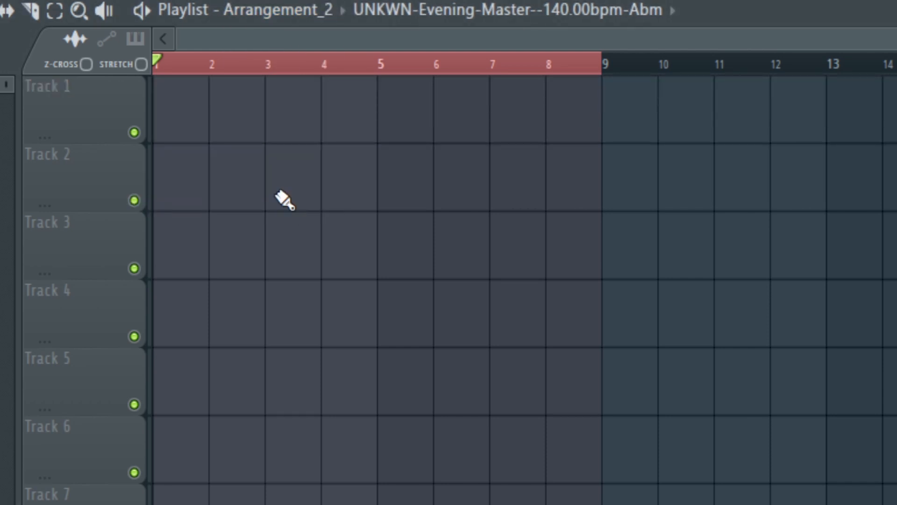
{"action": "left_click", "coordinate": [172, 118]}
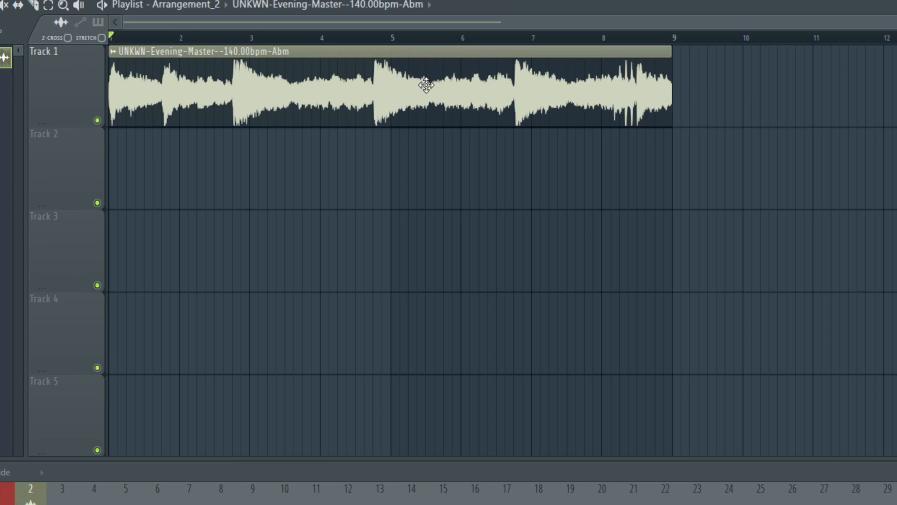
Slice the Evening clip at the waveform hits just before bars 5 and 7, splitting it into three pieces
{"action": "key", "text": "c"}
{"action": "left_click_drag", "start_coordinate": [380, 85], "coordinate": [377, 140]}
{"action": "left_click_drag", "start_coordinate": [516, 55], "coordinate": [514, 148]}
{"action": "key", "text": "p"}
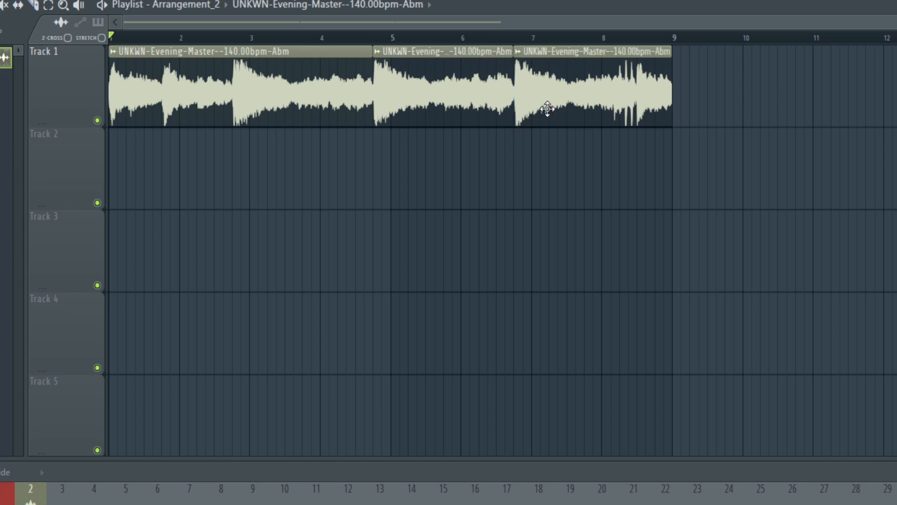
Repeat the middle slice directly after itself on Track 1 and move the final slice up against its end, finishing at bar 11
{"action": "left_click_drag", "start_coordinate": [547, 109], "coordinate": [708, 109]}
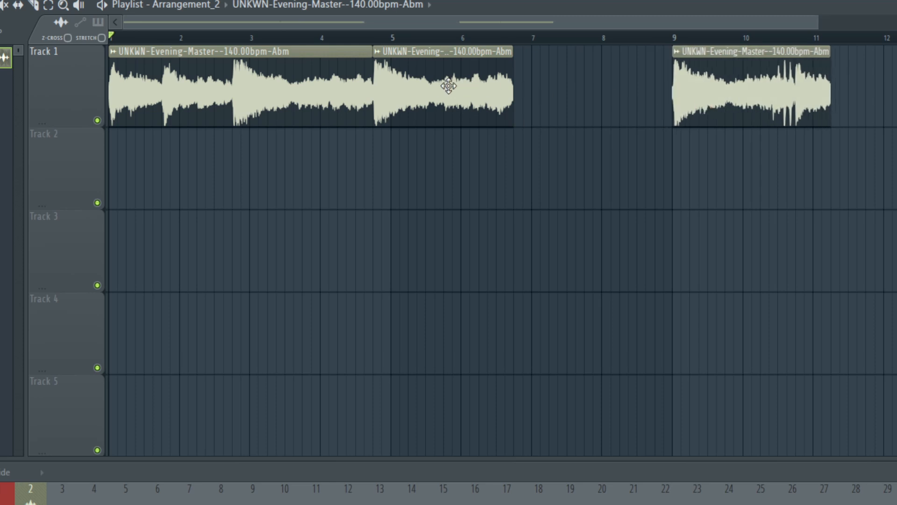
{"action": "left_click", "coordinate": [520, 156]}
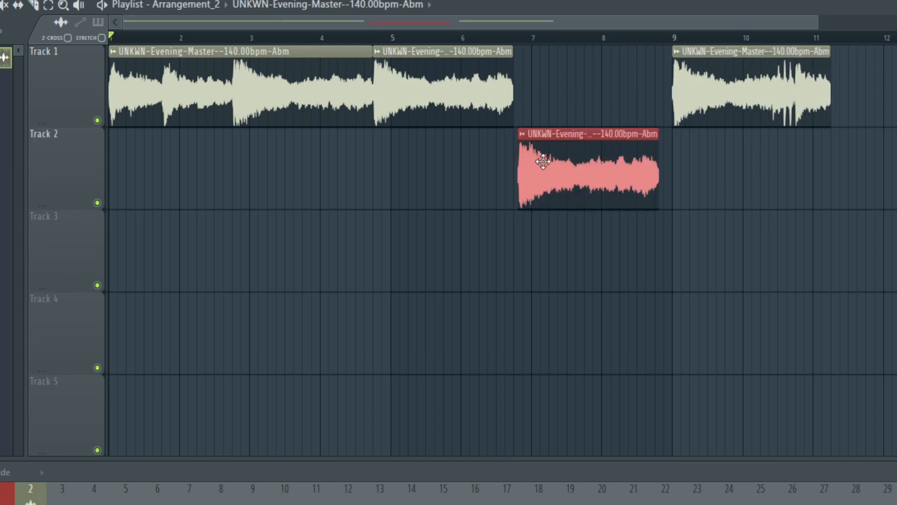
{"action": "left_click_drag", "start_coordinate": [541, 117], "coordinate": [539, 68]}
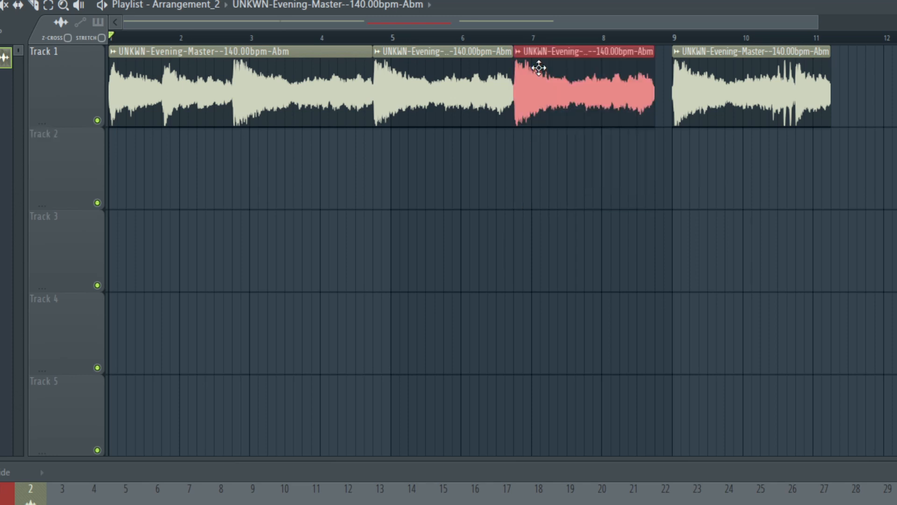
{"action": "left_click_drag", "start_coordinate": [702, 82], "coordinate": [685, 83]}
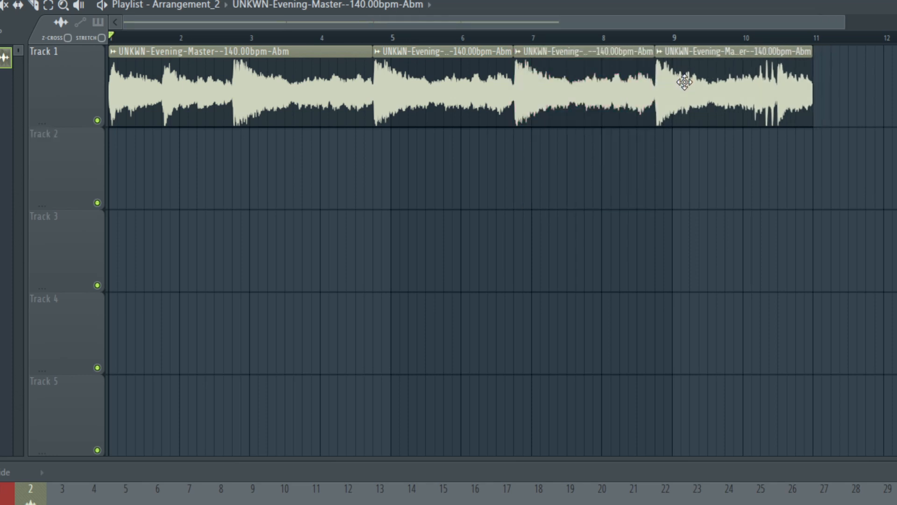
Play back the rearranged ten-bar sample from bar 1 to check the chops
{"action": "left_click", "coordinate": [748, 40]}
{"action": "left_click_drag", "start_coordinate": [747, 39], "coordinate": [816, 40]}
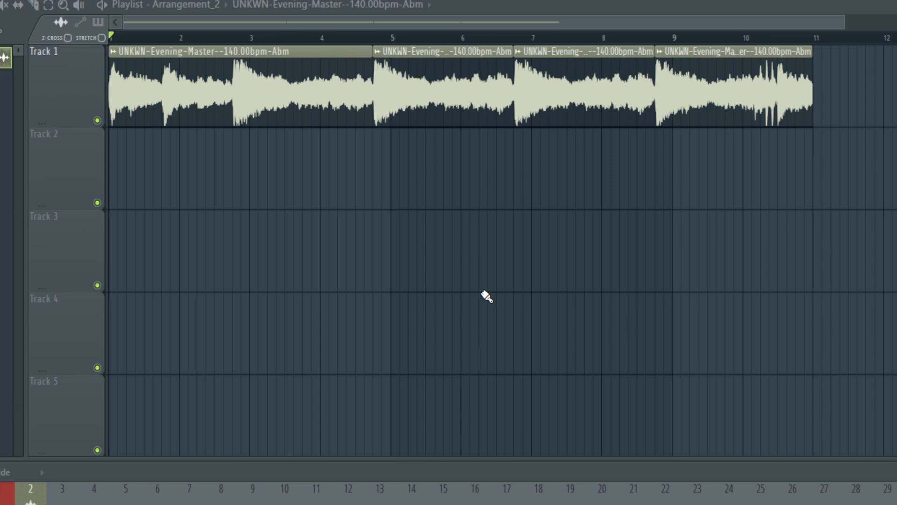
{"action": "key", "text": "space"}
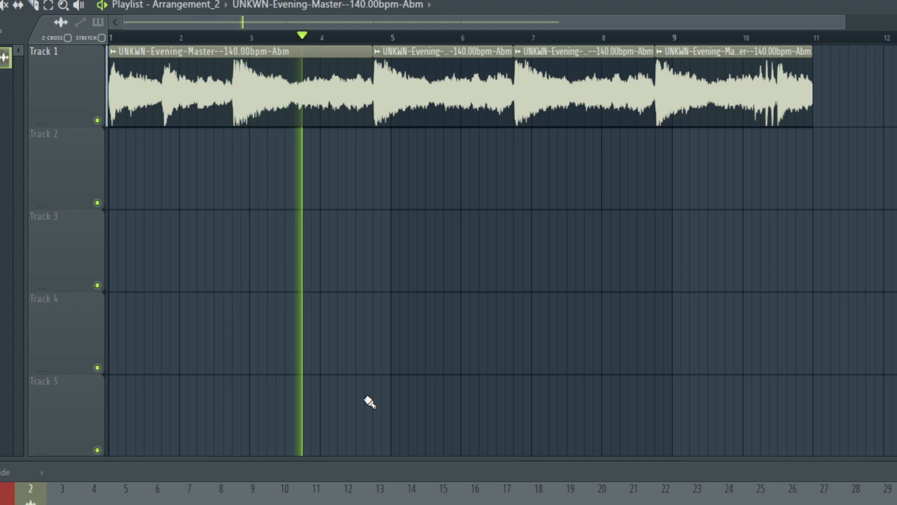
{"action": "key", "text": "space"}
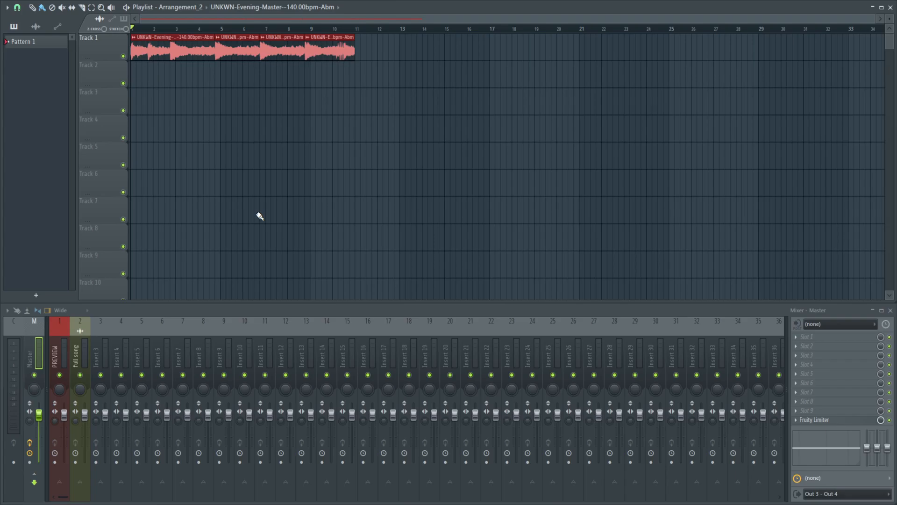
Consolidate all four Evening slices on Track 1 from track start, rendering them as a stereo 24Bit int WAV
{"action": "left_click_drag", "start_coordinate": [364, 86], "coordinate": [131, 29]}
{"action": "left_click", "coordinate": [84, 364]}
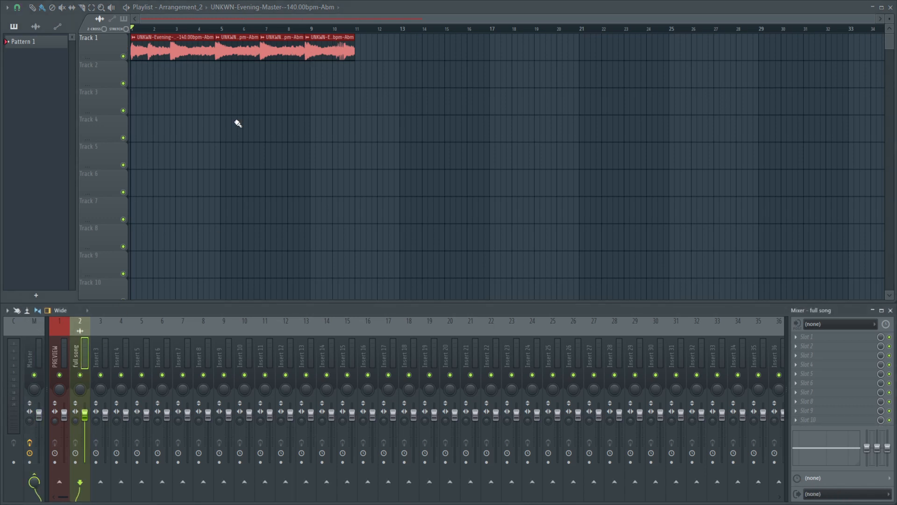
{"action": "left_click_drag", "start_coordinate": [375, 68], "coordinate": [133, 30]}
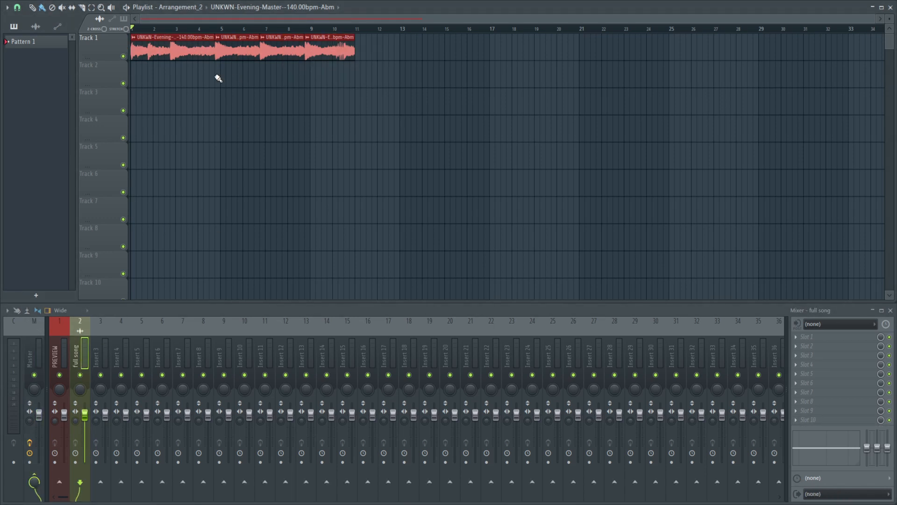
{"action": "right_click", "coordinate": [117, 35]}
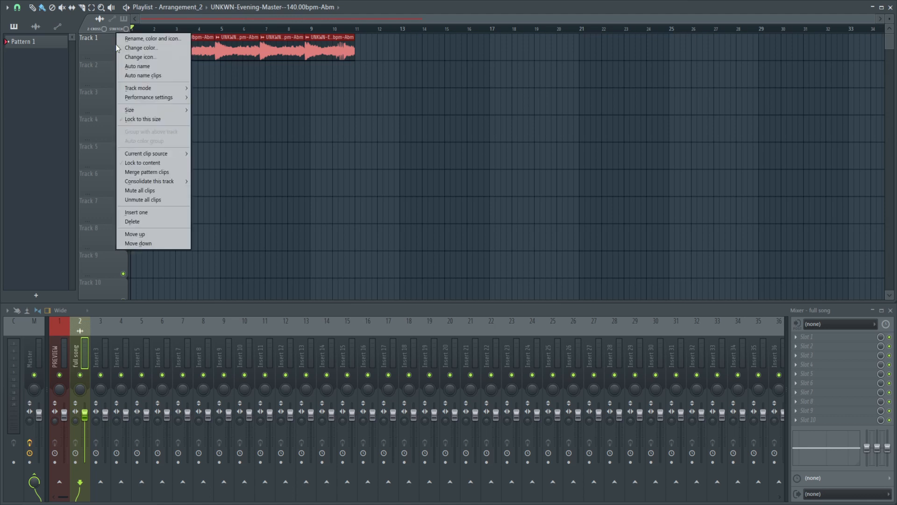
{"action": "mouse_move", "coordinate": [176, 181]}
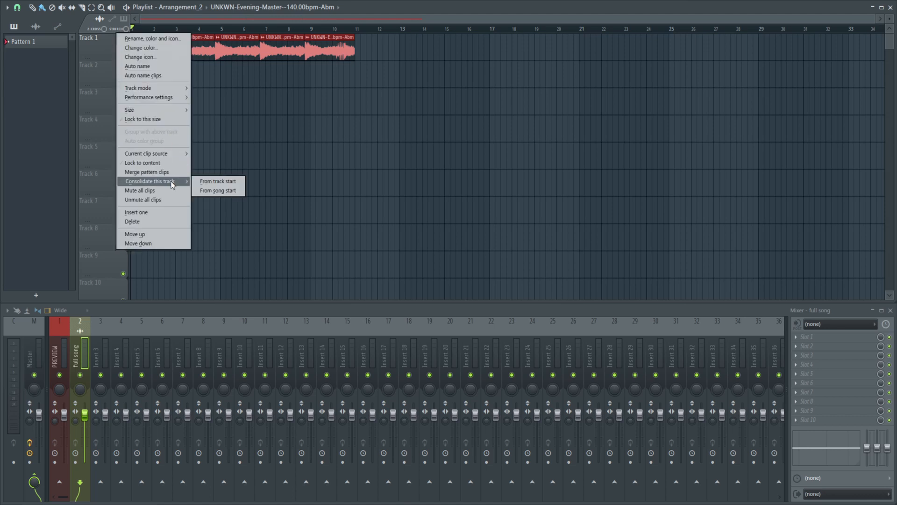
{"action": "left_click", "coordinate": [228, 182]}
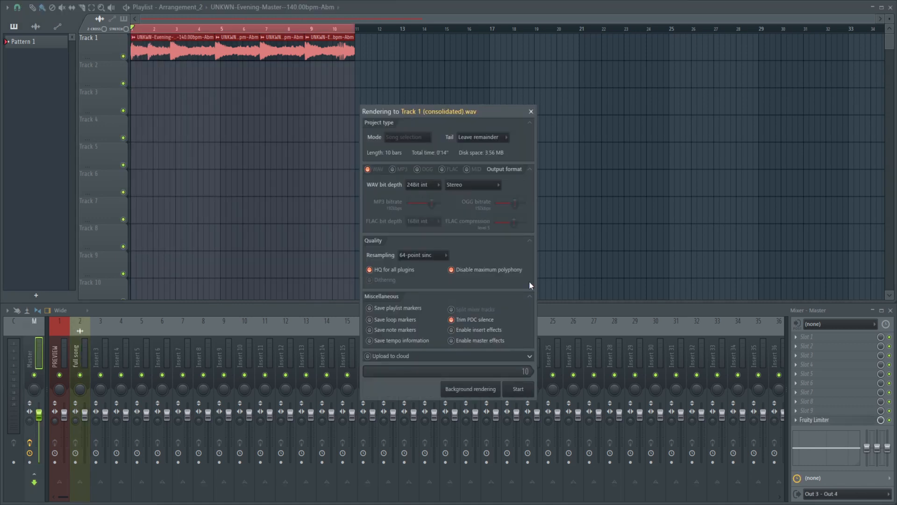
{"action": "left_click", "coordinate": [518, 390]}
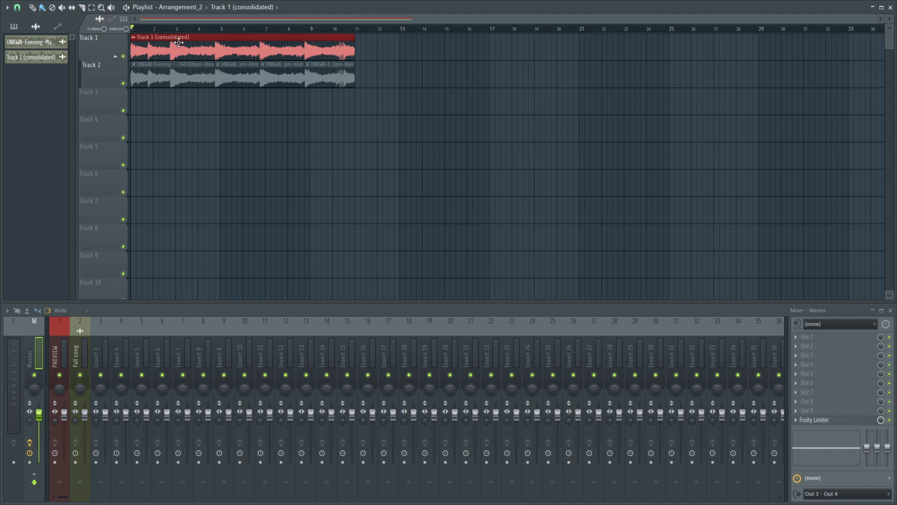
Deselect the consolidated clip and collapse Track 2, with the muted original slices, under Track 1
{"action": "left_click", "coordinate": [370, 79], "text": "ctrl"}
{"action": "left_click_drag", "start_coordinate": [370, 84], "coordinate": [120, 81]}
{"action": "left_click", "coordinate": [175, 53]}
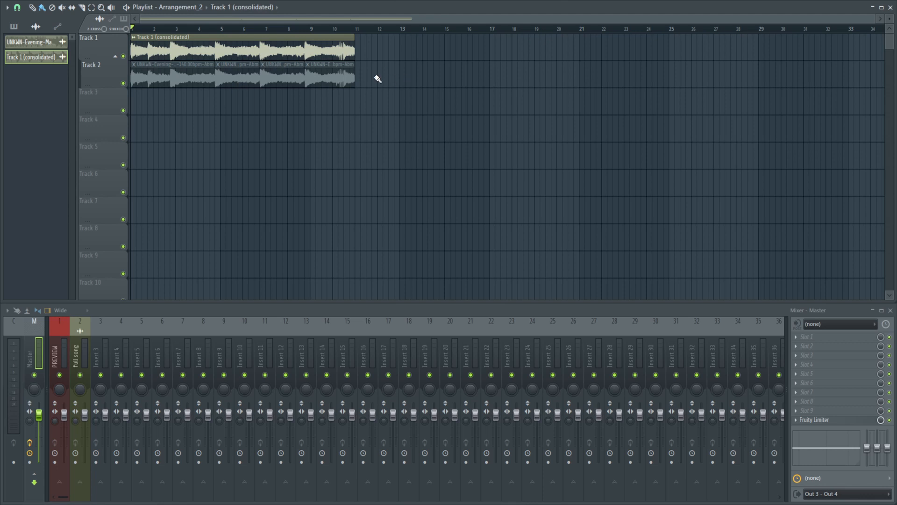
{"action": "left_click", "coordinate": [116, 57]}
Rename the consolidated clip on Track 1 as sample loop
{"action": "right_click", "coordinate": [134, 38]}
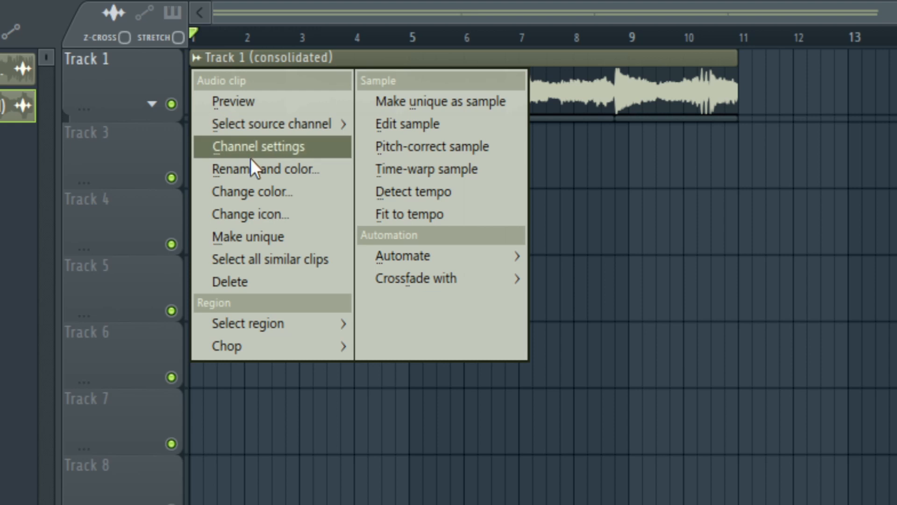
{"action": "left_click", "coordinate": [165, 81]}
{"action": "type", "text": "sample loop"}
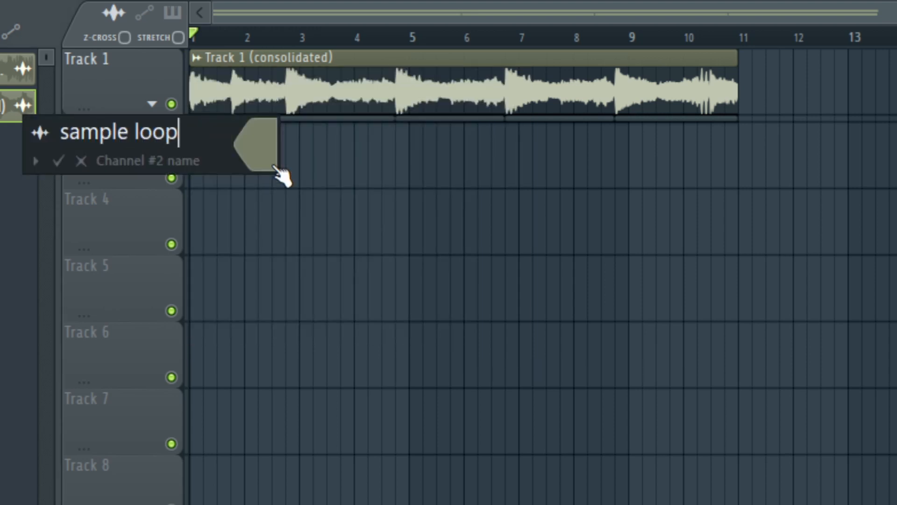
{"action": "key", "text": "Return"}
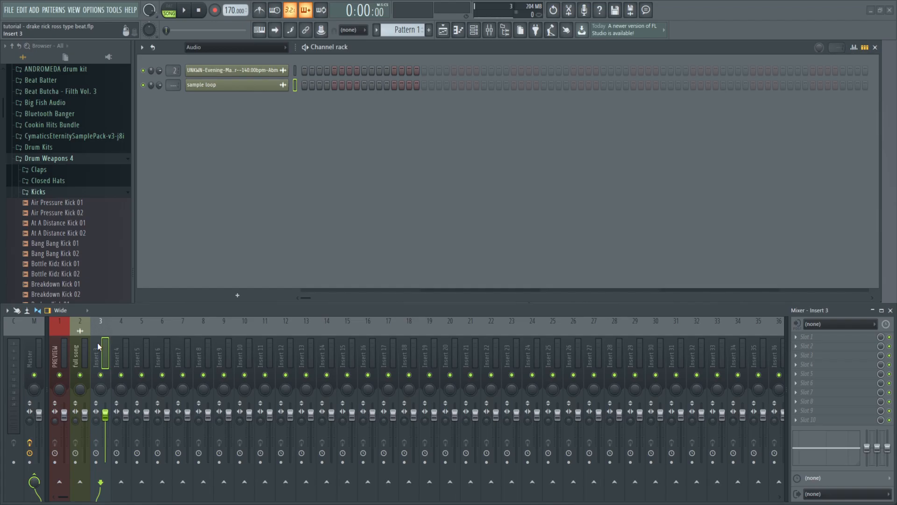
Route the sample loop channel to mixer track 3 and lower the full song track's volume fader all the way down
{"action": "right_click", "coordinate": [99, 352]}
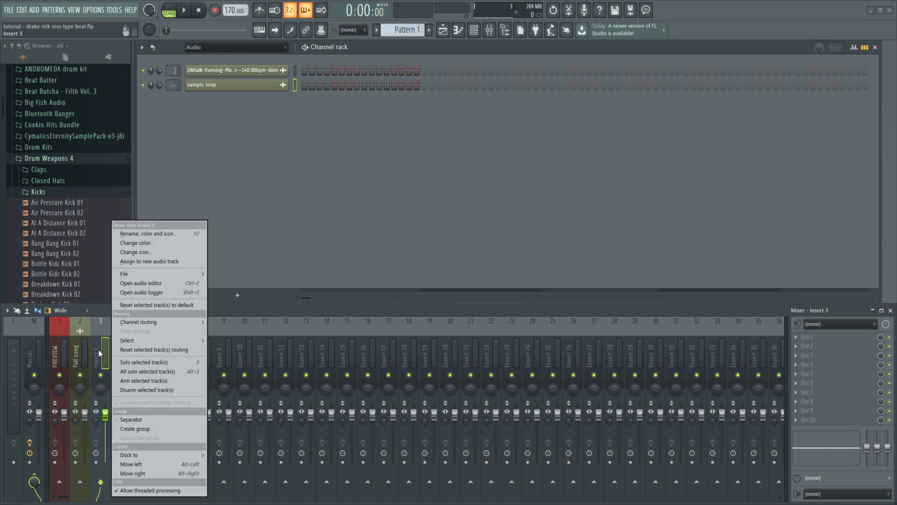
{"action": "mouse_move", "coordinate": [166, 318]}
{"action": "left_click", "coordinate": [269, 321]}
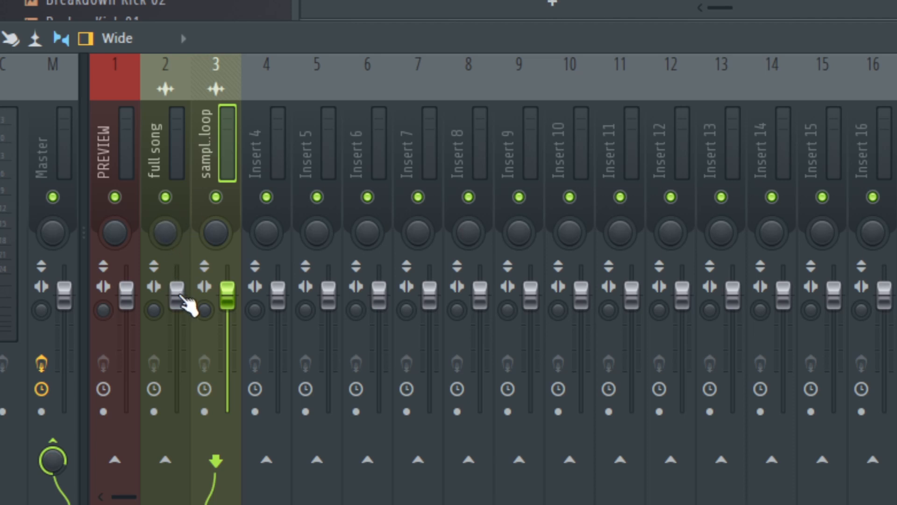
{"action": "left_click_drag", "start_coordinate": [182, 297], "coordinate": [187, 409]}
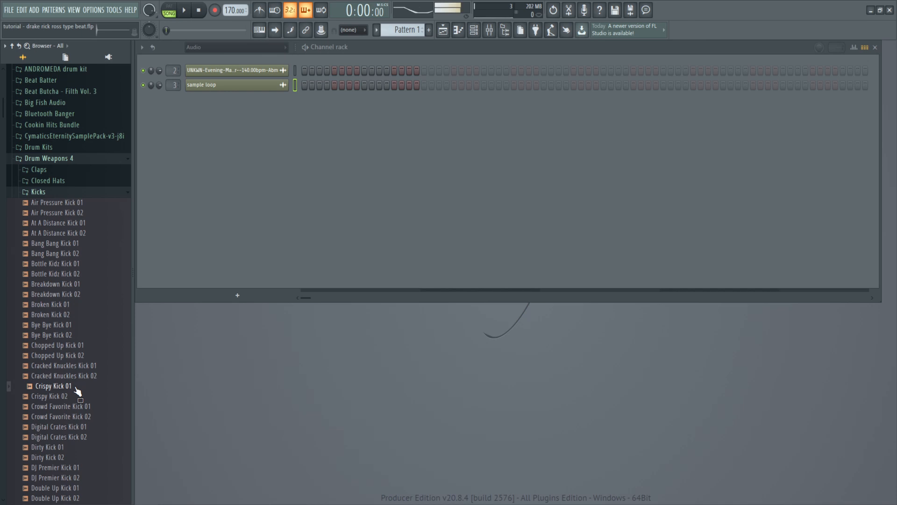
Add Crispy Kick 01 and Crispy Snare 01 from Drum Weapons 4 to the channel rack, with all channels shown
{"action": "left_click_drag", "start_coordinate": [77, 391], "coordinate": [264, 131]}
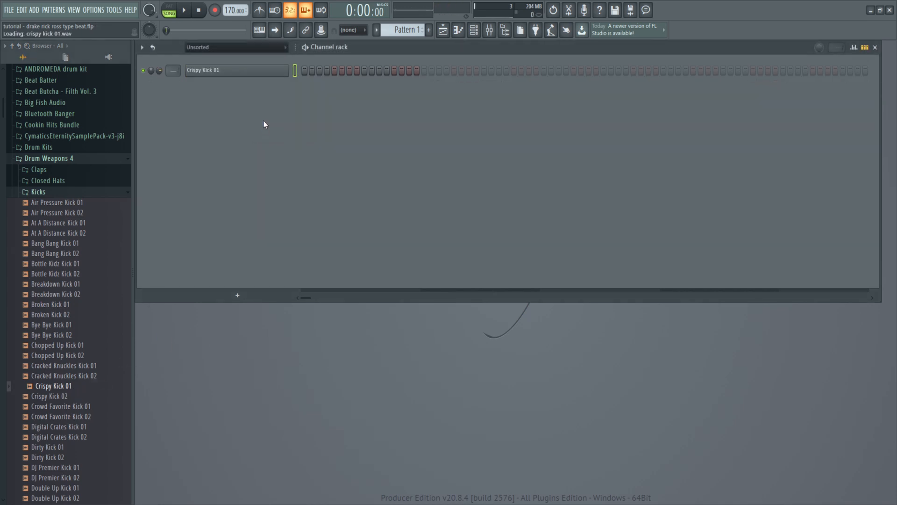
{"action": "left_click", "coordinate": [255, 47]}
{"action": "left_click", "coordinate": [243, 58]}
{"action": "scroll", "coordinate": [84, 261], "scroll_direction": "down", "scroll_amount": 20}
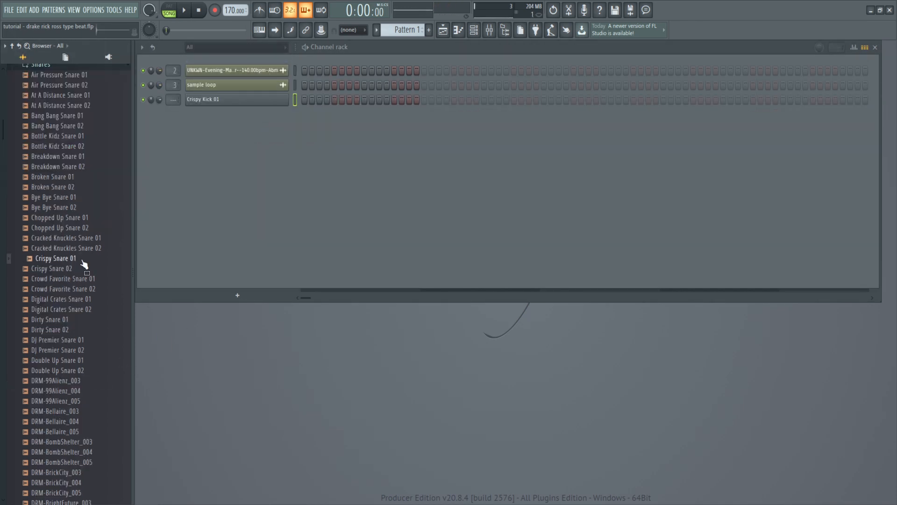
{"action": "scroll", "coordinate": [113, 205], "scroll_direction": "up", "scroll_amount": 3}
{"action": "scroll", "coordinate": [114, 200], "scroll_direction": "up", "scroll_amount": 3}
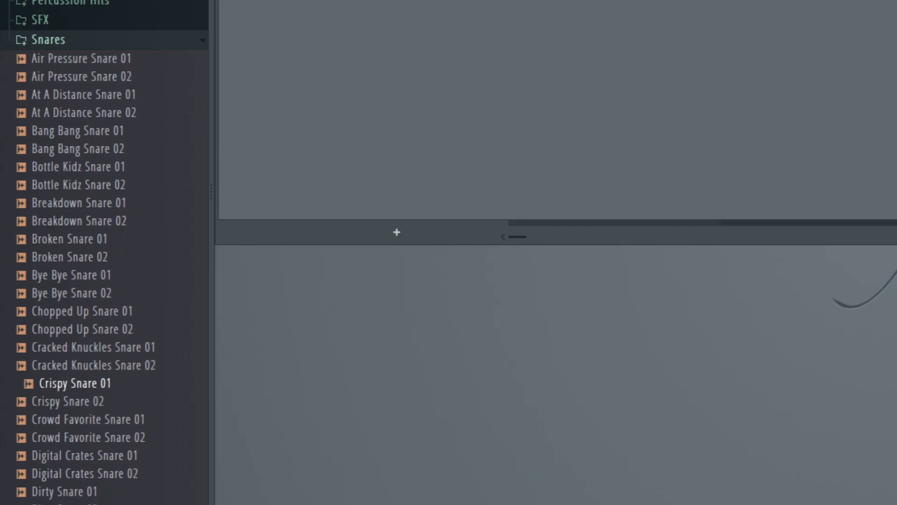
{"action": "left_click_drag", "start_coordinate": [98, 389], "coordinate": [404, 0]}
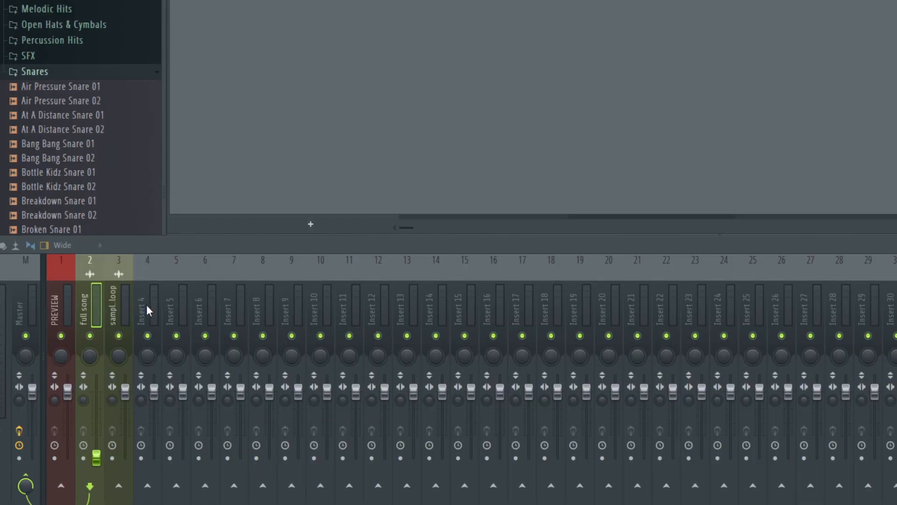
Route the selected kick and snare channels to individual mixer tracks starting from track 4
{"action": "left_click", "coordinate": [148, 304]}
{"action": "right_click", "coordinate": [148, 304]}
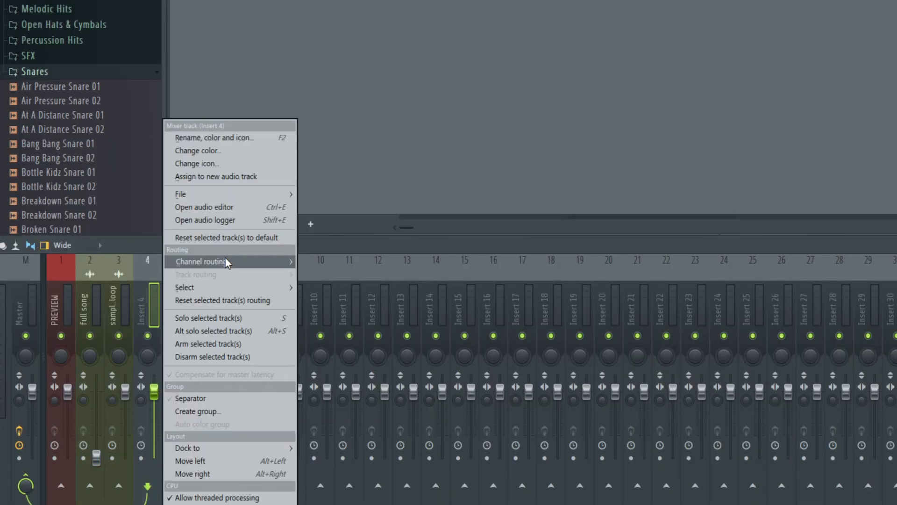
{"action": "mouse_move", "coordinate": [226, 261]}
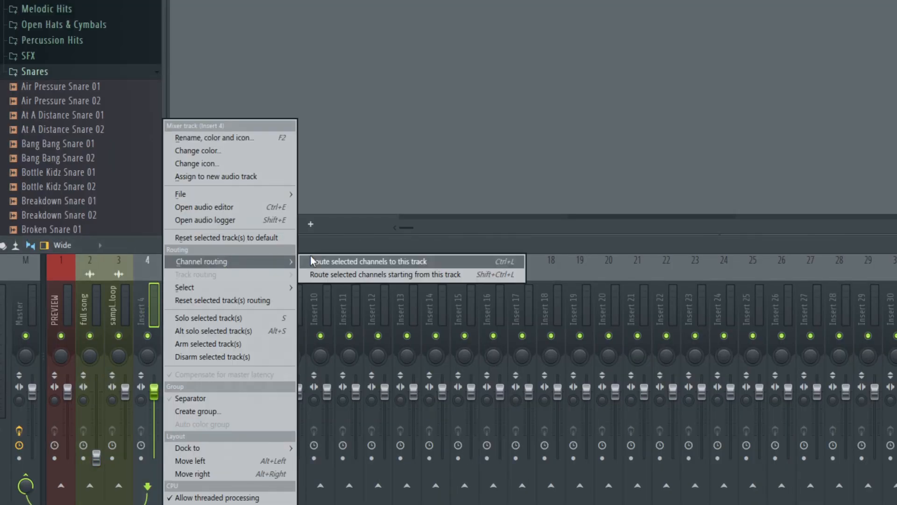
{"action": "left_click", "coordinate": [434, 274]}
Rename mixer track 4 as kick and mixer track 5 as snare
{"action": "right_click", "coordinate": [148, 302]}
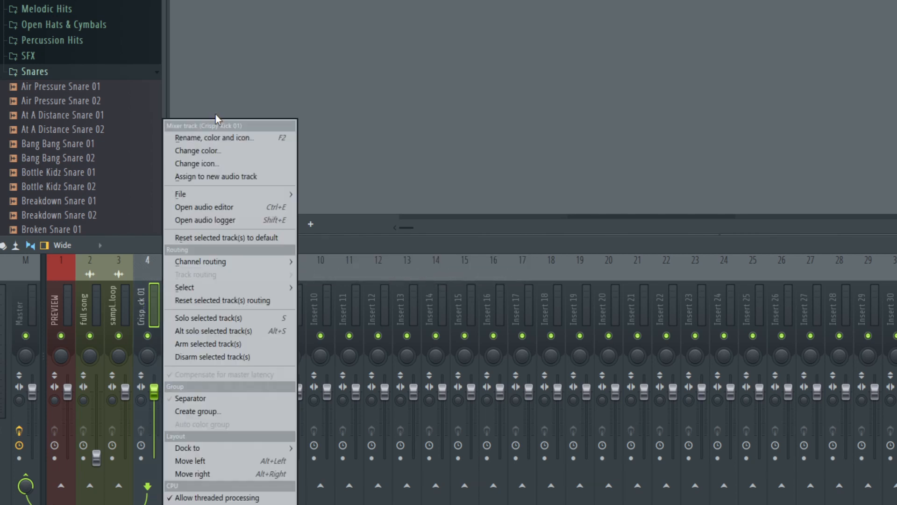
{"action": "left_click", "coordinate": [217, 137]}
{"action": "type", "text": "kick"}
{"action": "key", "text": "Return"}
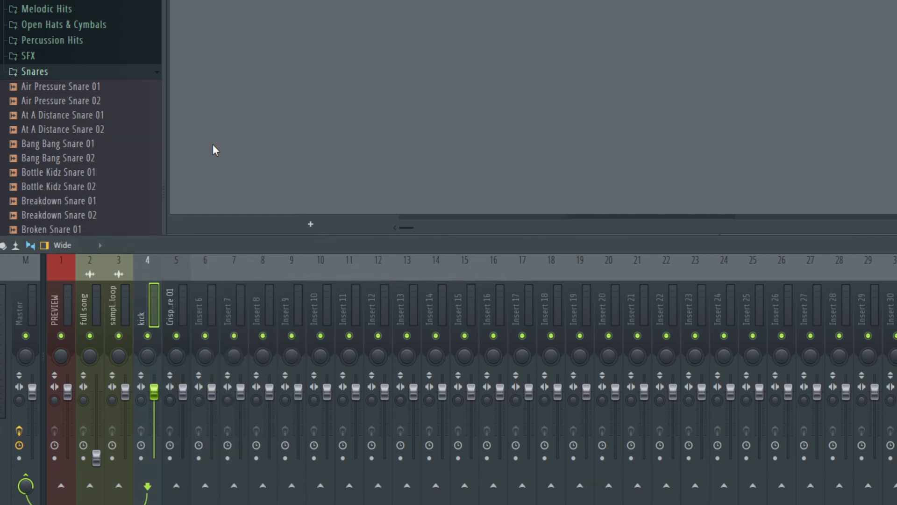
{"action": "right_click", "coordinate": [176, 281]}
{"action": "left_click", "coordinate": [242, 138]}
{"action": "type", "text": "snare"}
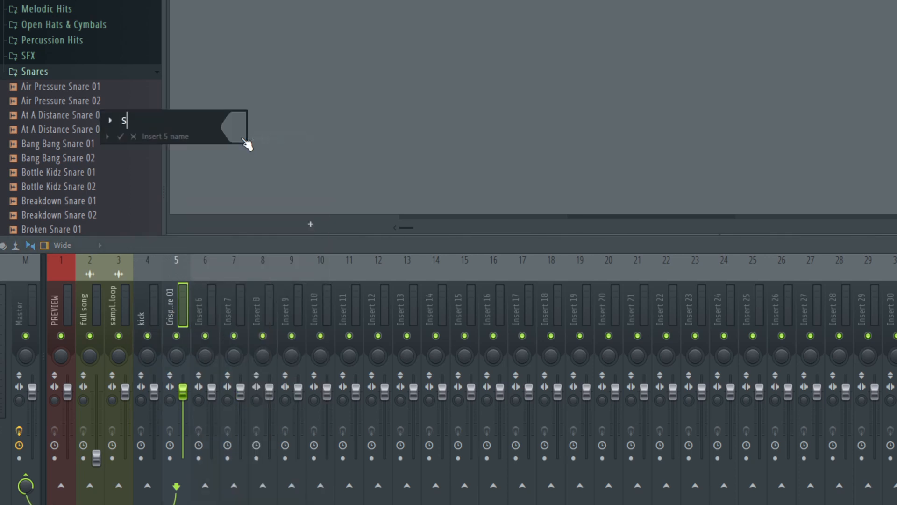
{"action": "key", "text": "Return"}
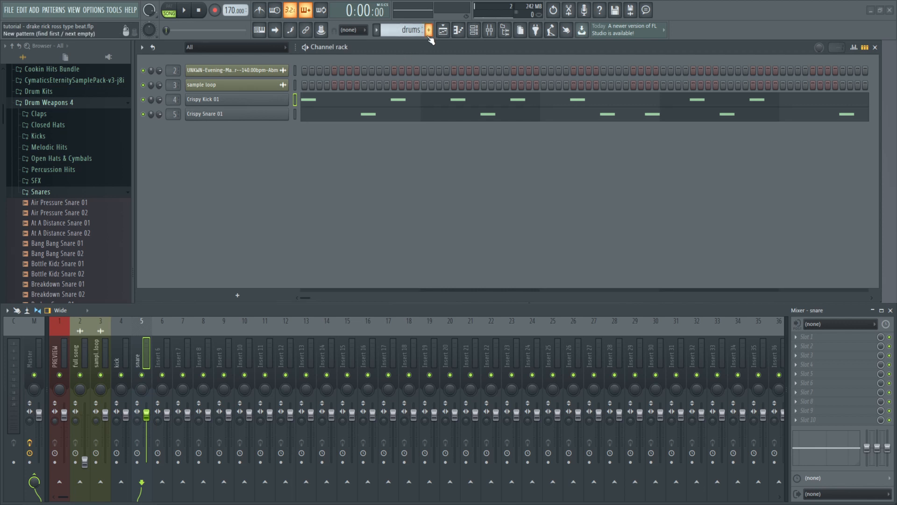
Open the playlist and place the drums pattern at bar 1 of Track 3, beneath the sample loop
{"action": "left_click", "coordinate": [442, 30]}
{"action": "left_click_drag", "start_coordinate": [21, 43], "coordinate": [147, 84]}
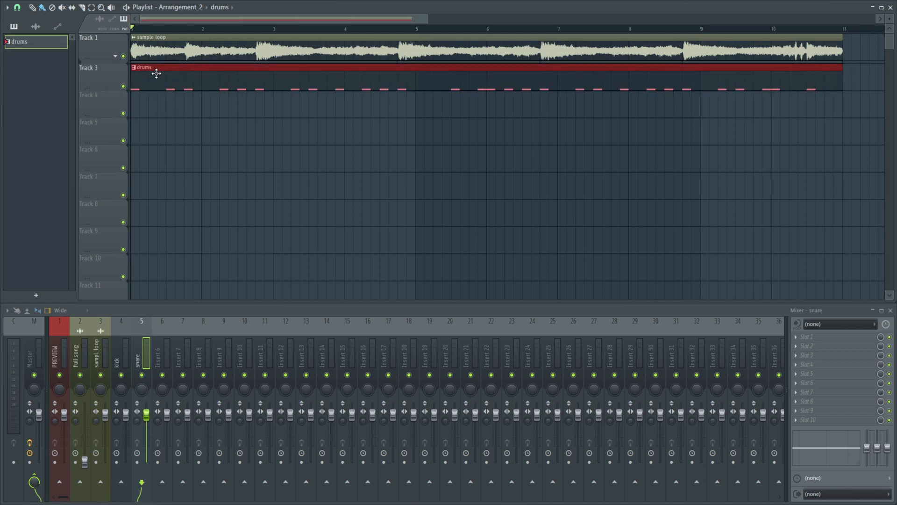
Close the playlist and review the drum notes in the piano roll while playing the beat
{"action": "left_click", "coordinate": [891, 7]}
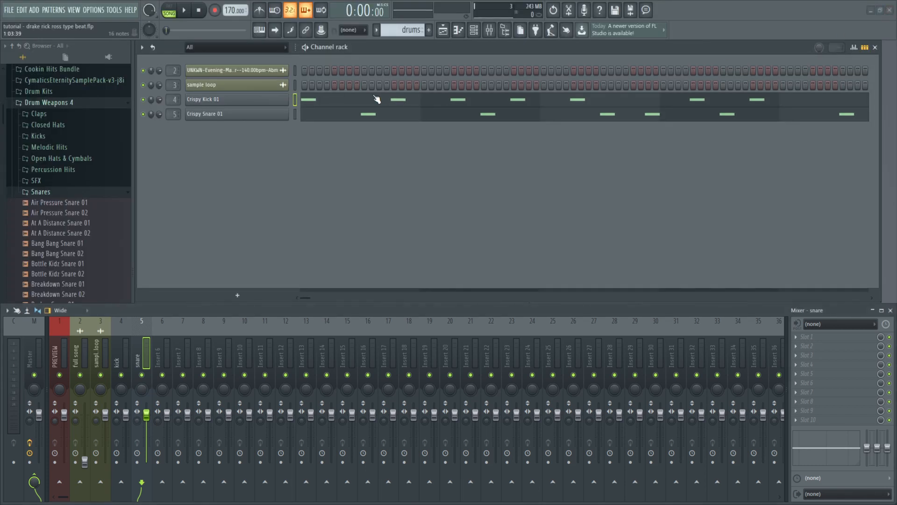
{"action": "left_click", "coordinate": [366, 106]}
{"action": "left_click", "coordinate": [551, 224]}
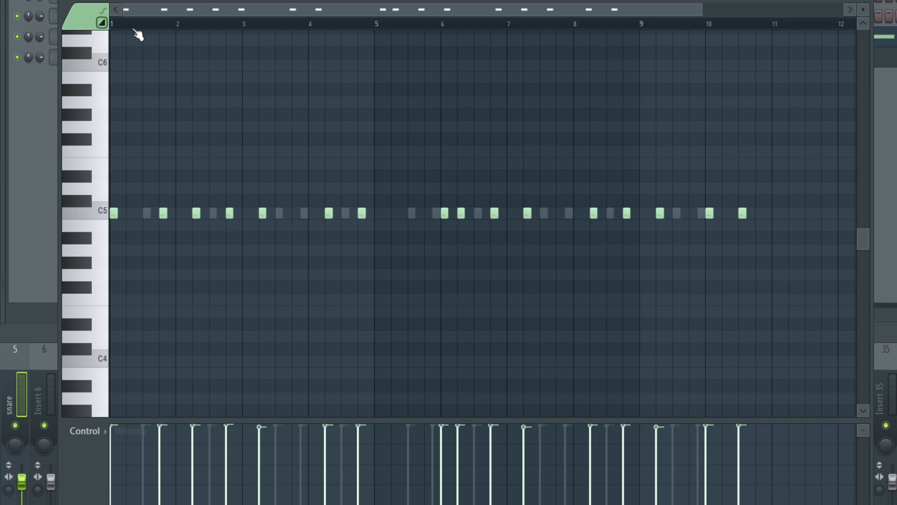
{"action": "key", "text": "space"}
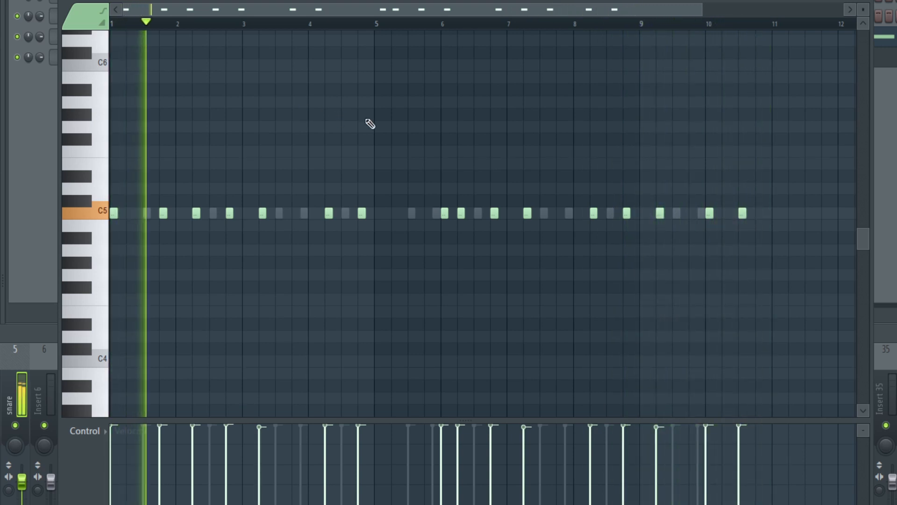
{"action": "key", "text": "space"}
{"action": "left_click", "coordinate": [744, 70]}
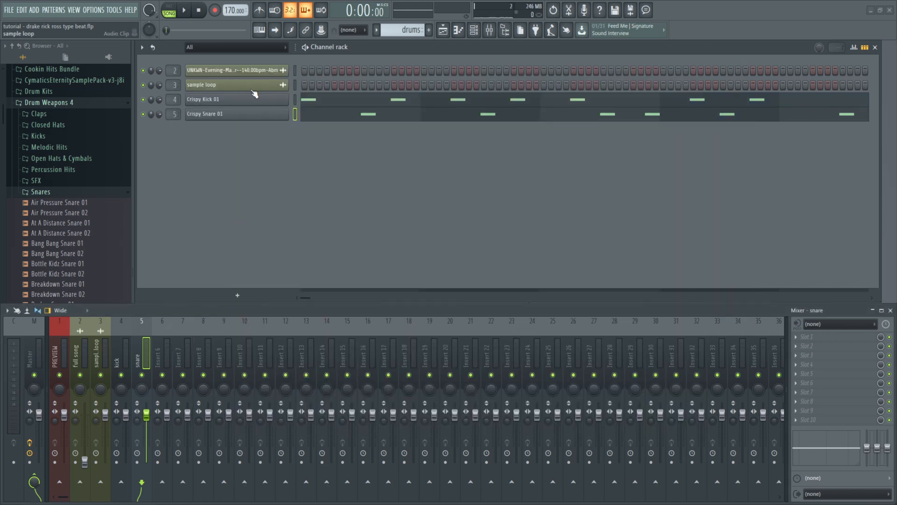
Lower the pitch of the Crispy Snare 01 channel slightly and close its sampler settings
{"action": "left_click", "coordinate": [248, 113]}
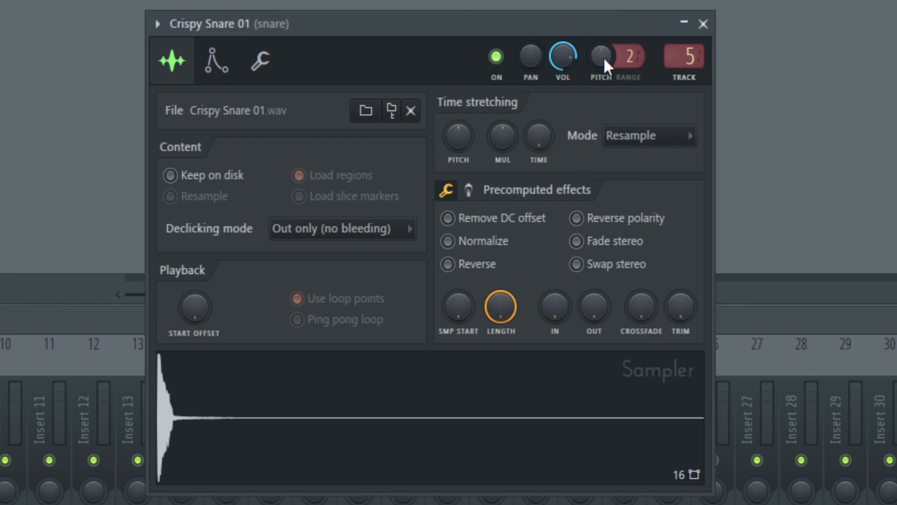
{"action": "left_click_drag", "start_coordinate": [604, 57], "coordinate": [603, 71]}
{"action": "left_click", "coordinate": [704, 24]}
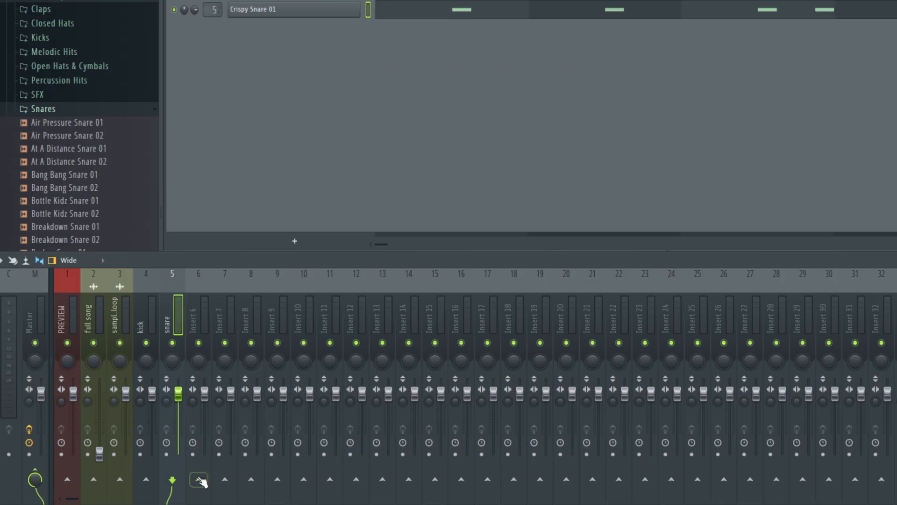
Sidechain the snare mixer track to track 6 and rename track 6 as snare rvb
{"action": "right_click", "coordinate": [200, 480]}
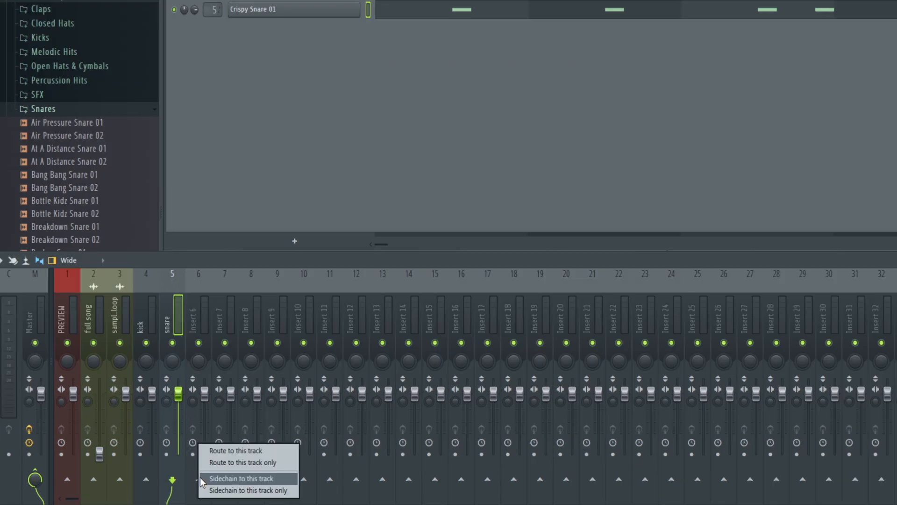
{"action": "left_click", "coordinate": [283, 478]}
{"action": "left_click", "coordinate": [198, 318]}
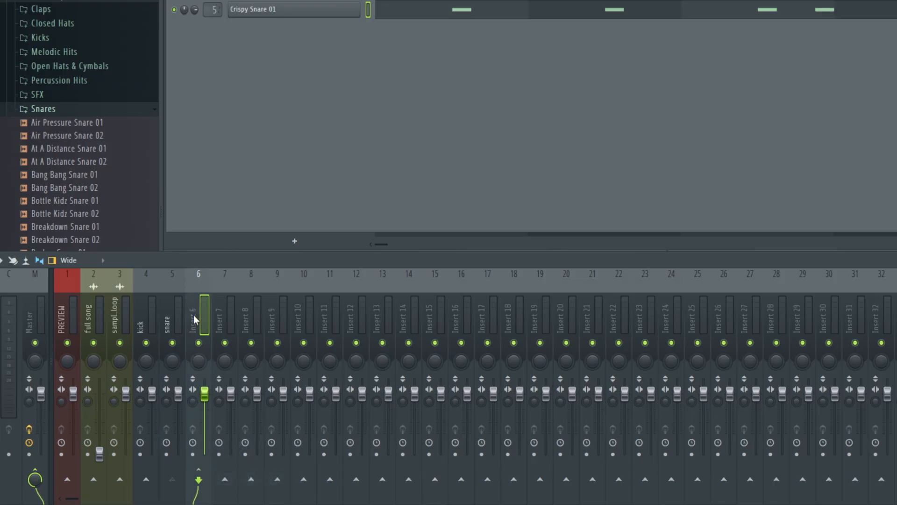
{"action": "right_click", "coordinate": [198, 318]}
{"action": "left_click", "coordinate": [251, 163]}
{"action": "type", "text": "snare"}
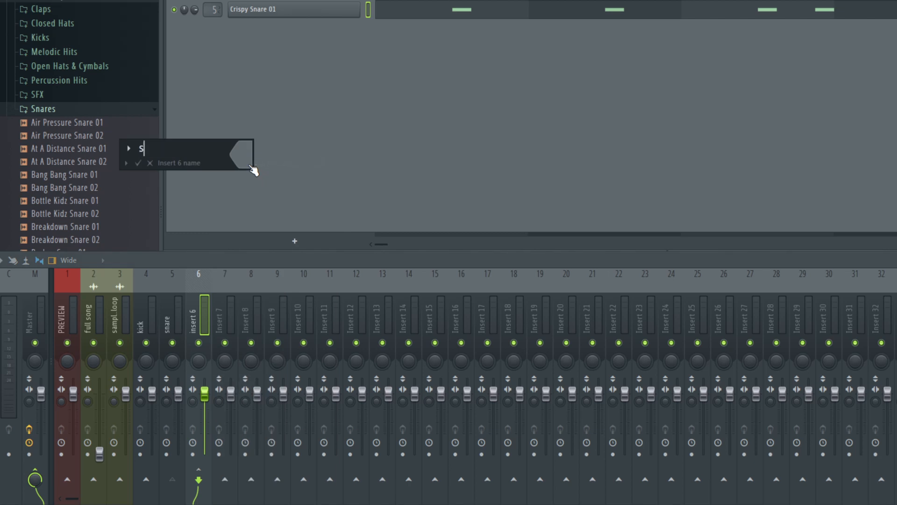
{"action": "type", "text": " rvb"}
{"action": "key", "text": "Return"}
Load Fruity Send in slot 10 of the snare mixer track and send it to snare rvb
{"action": "left_click", "coordinate": [146, 360]}
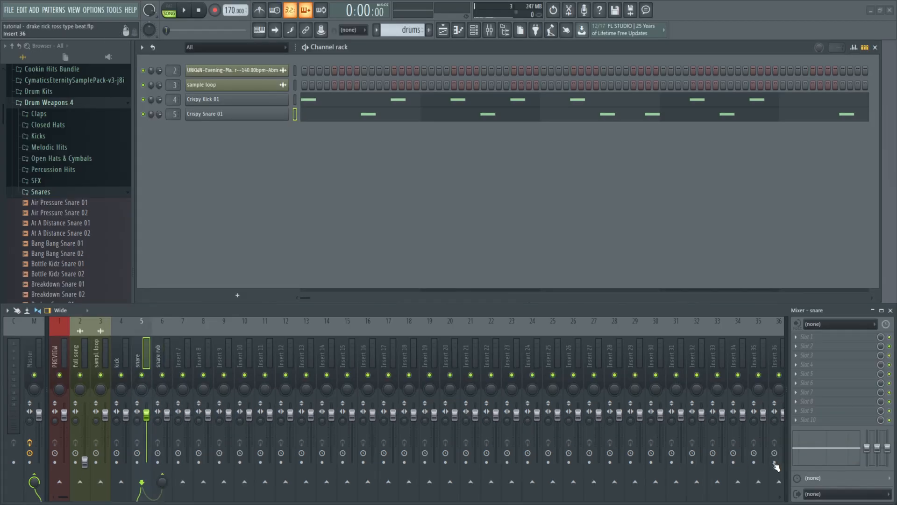
{"action": "left_click", "coordinate": [807, 420]}
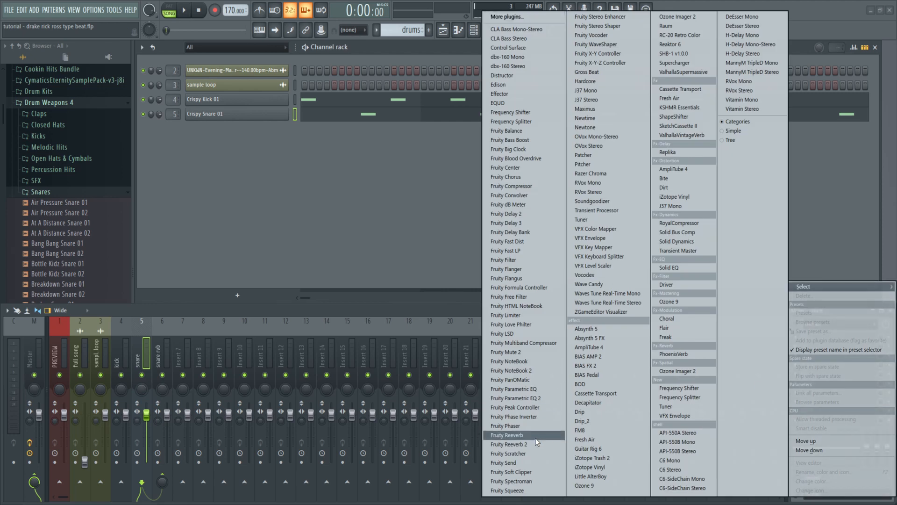
{"action": "left_click", "coordinate": [531, 461]}
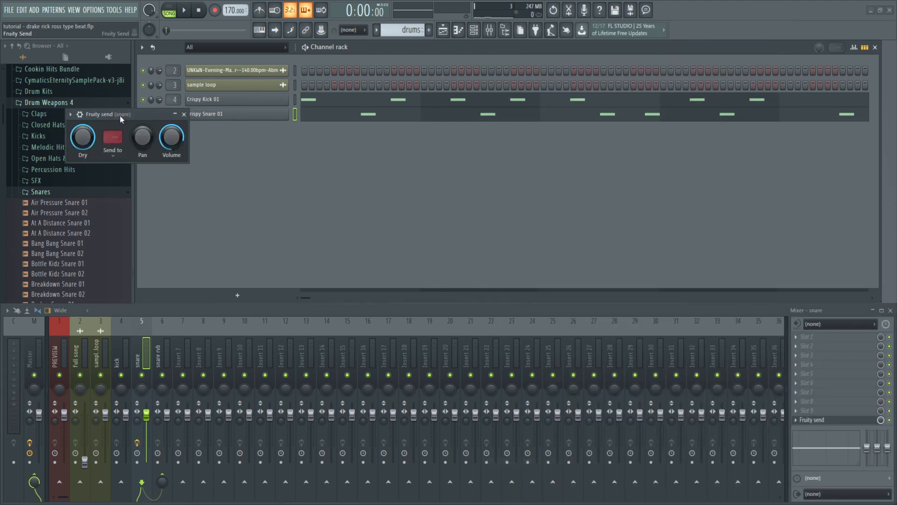
{"action": "left_click_drag", "start_coordinate": [119, 116], "coordinate": [423, 221]}
{"action": "left_click", "coordinate": [417, 243]}
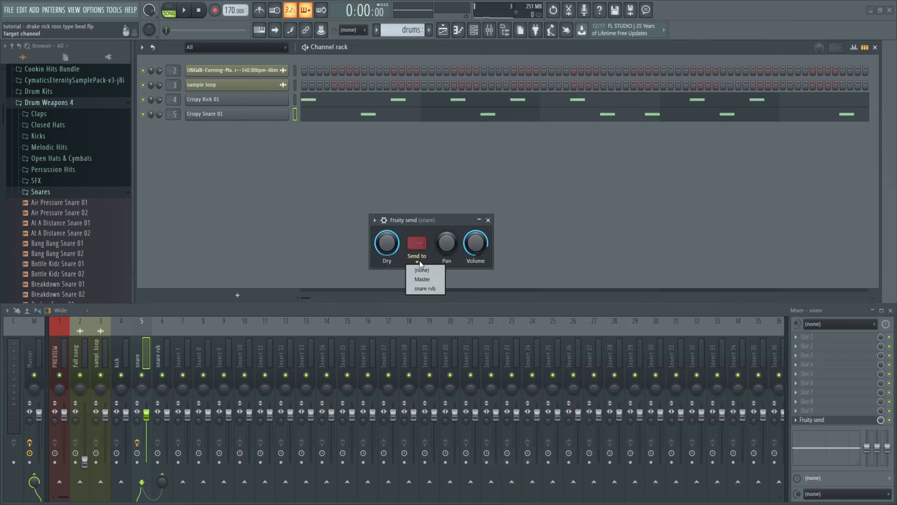
{"action": "left_click", "coordinate": [488, 220]}
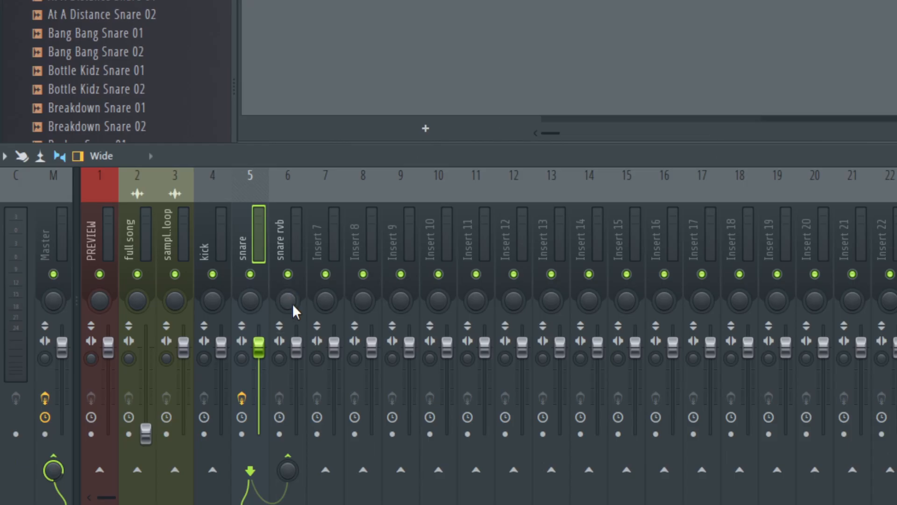
Lower the snare rvb mixer track's volume while playing the beat
{"action": "key", "text": "space"}
{"action": "left_click", "coordinate": [300, 256]}
{"action": "key", "text": "space"}
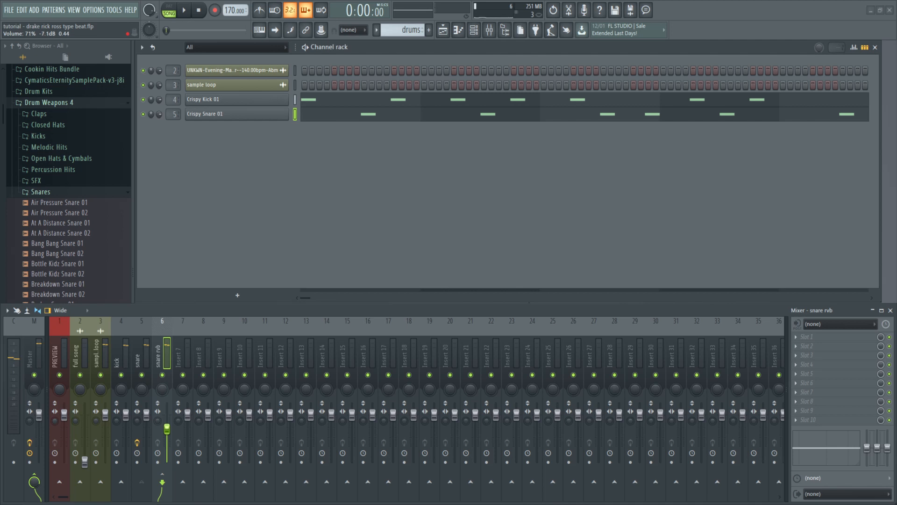
{"action": "left_click_drag", "start_coordinate": [167, 428], "coordinate": [167, 434]}
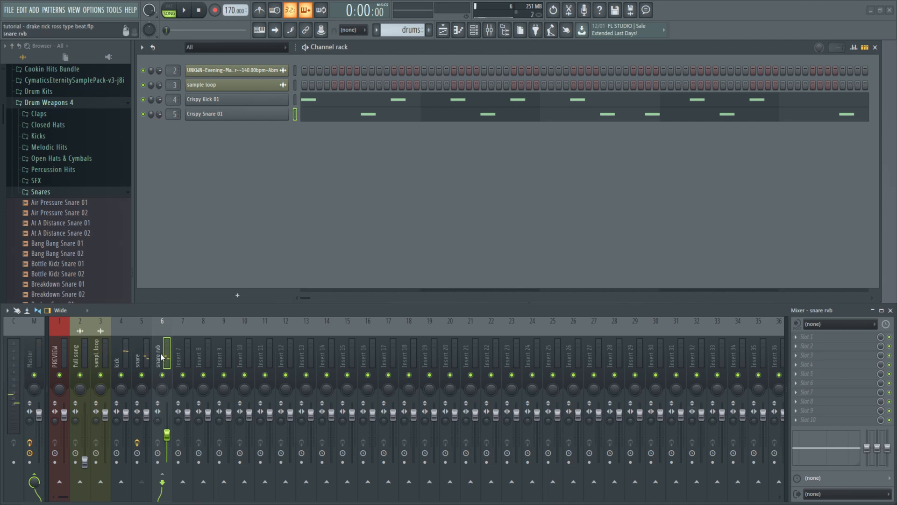
Load ValhallaVintageVerb in slot 1 of the snare rvb track and close its window
{"action": "left_click", "coordinate": [796, 338]}
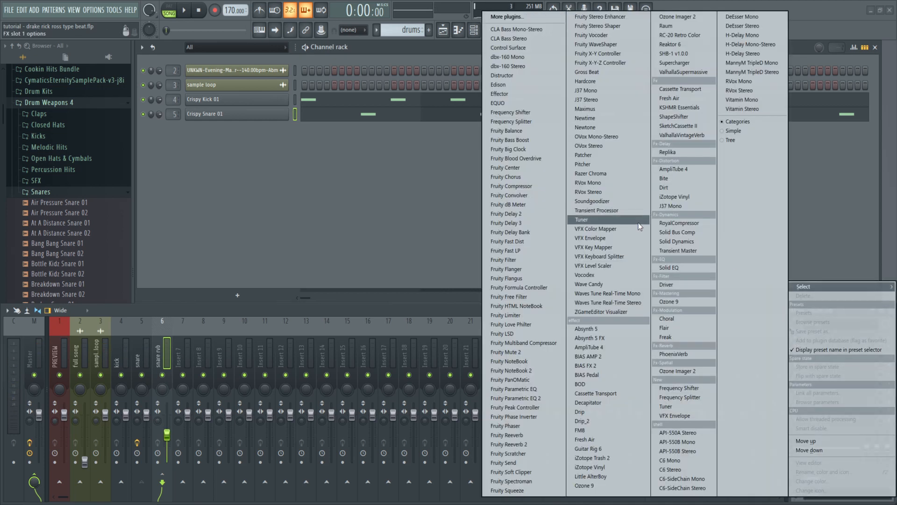
{"action": "left_click", "coordinate": [692, 135]}
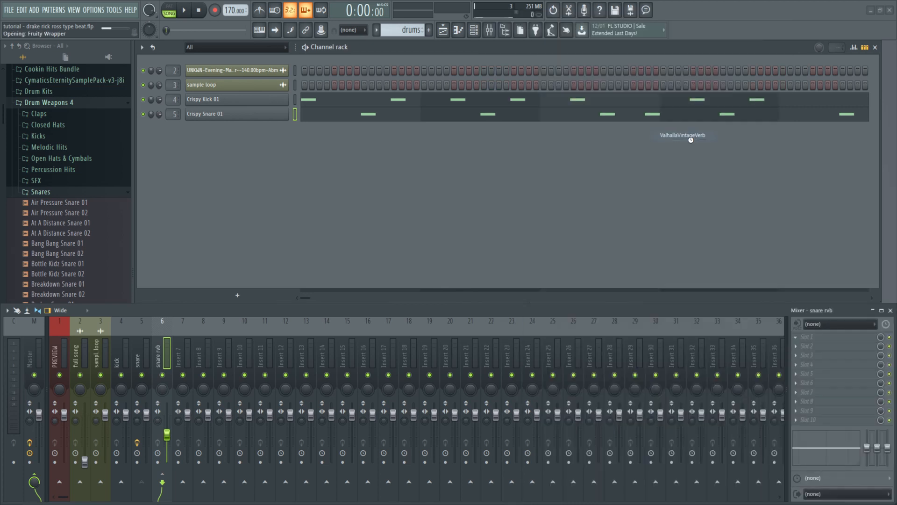
{"action": "left_click_drag", "start_coordinate": [350, 121], "coordinate": [493, 165]}
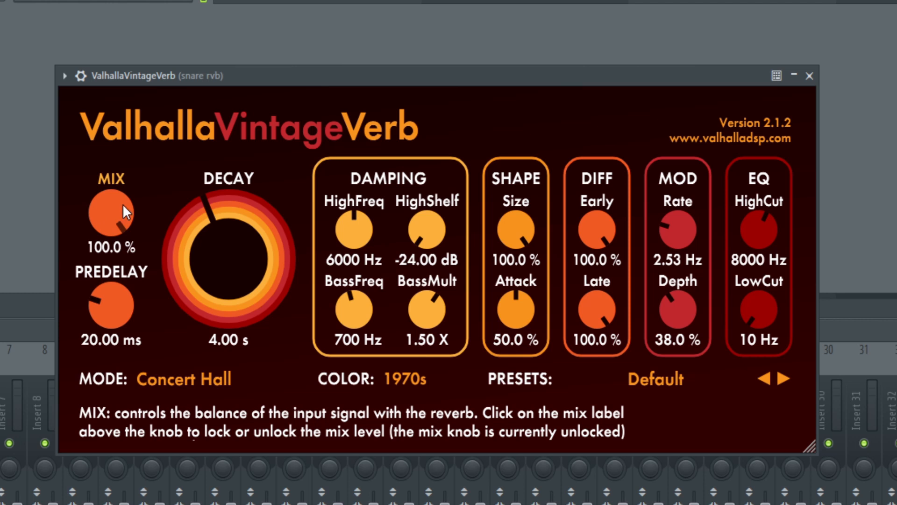
{"action": "left_click_drag", "start_coordinate": [707, 79], "coordinate": [730, 83]}
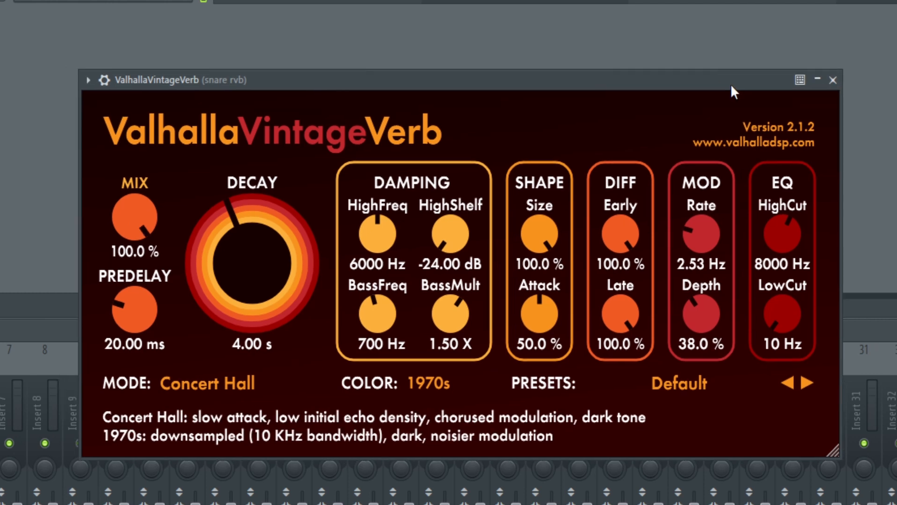
{"action": "left_click", "coordinate": [833, 80]}
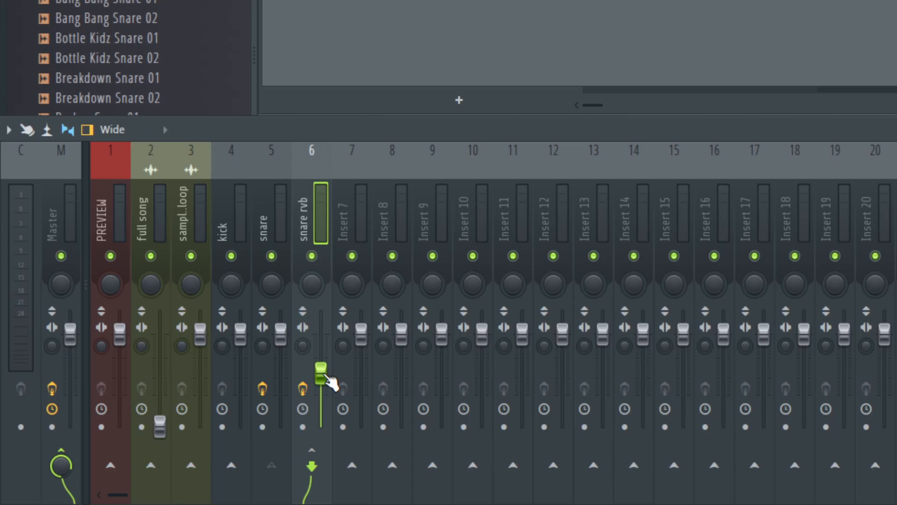
Play the beat and fine-tune the snare rvb fader to balance the reverb with the snare
{"action": "key", "text": "space"}
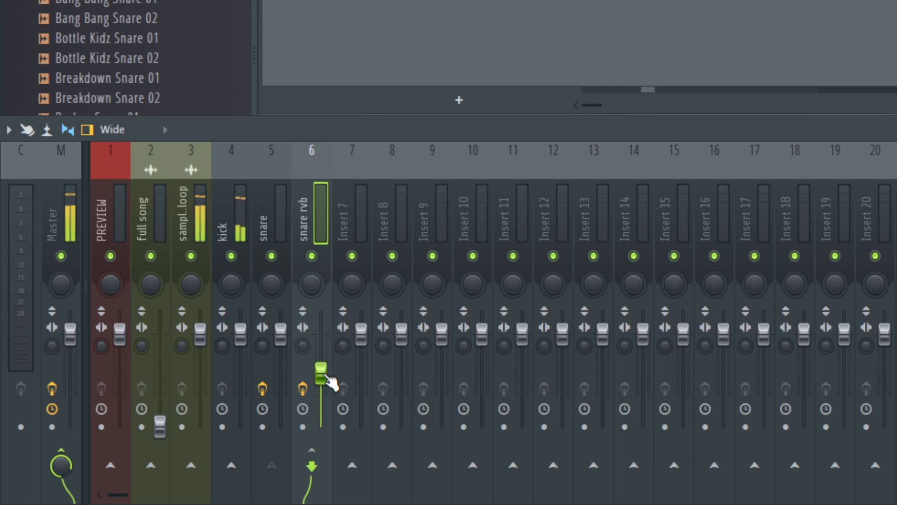
{"action": "mouse_move", "coordinate": [330, 380]}
{"action": "left_mouse_down"}
{"action": "mouse_move", "coordinate": [321, 335]}
{"action": "mouse_move", "coordinate": [321, 392]}
{"action": "left_mouse_up"}
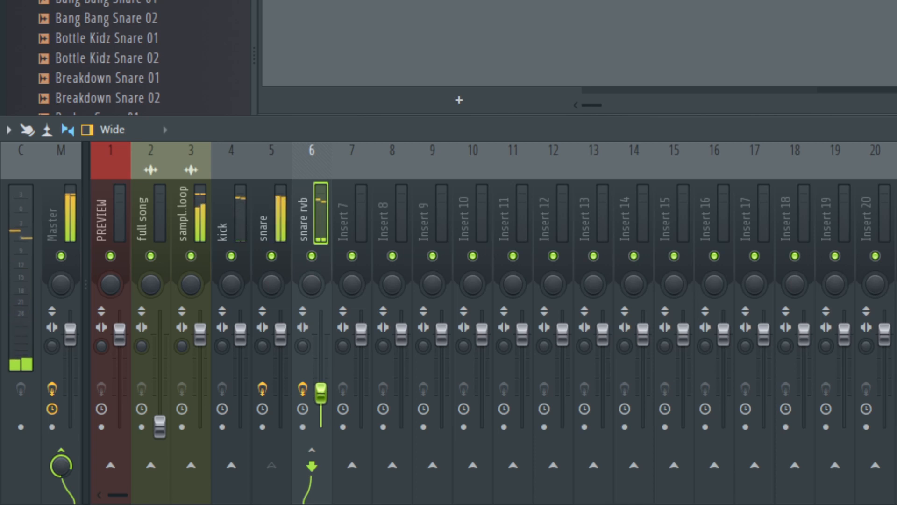
{"action": "left_click_drag", "start_coordinate": [321, 393], "coordinate": [321, 383]}
{"action": "key", "text": "space"}
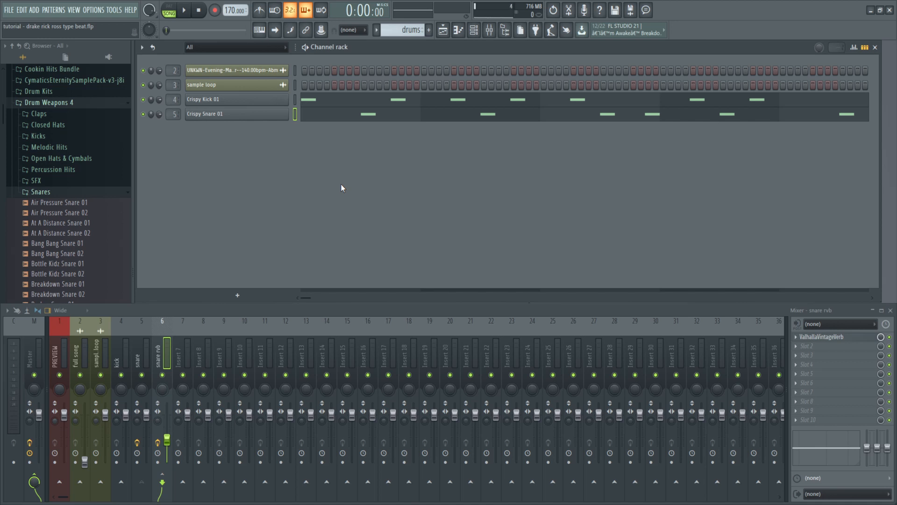
Add an SSDSampler5 channel to the channel rack and route it to mixer track 7
{"action": "left_click", "coordinate": [238, 295]}
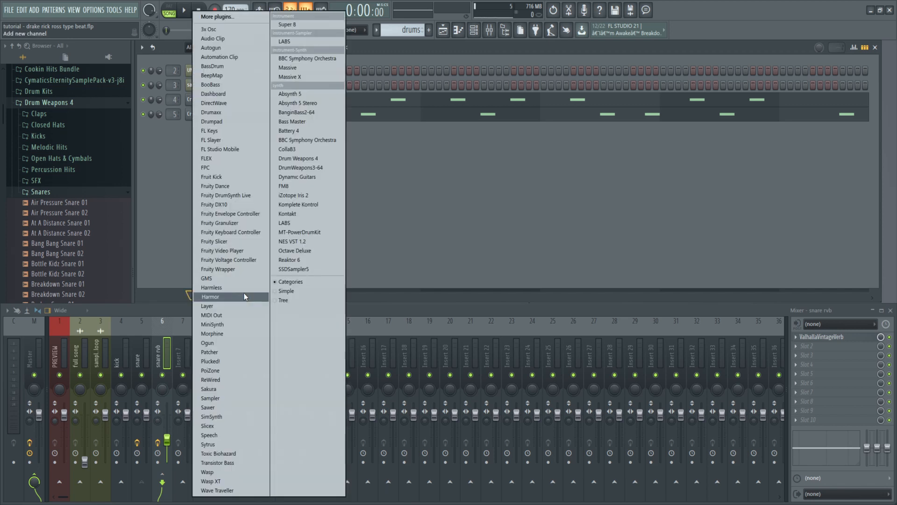
{"action": "left_click", "coordinate": [286, 270]}
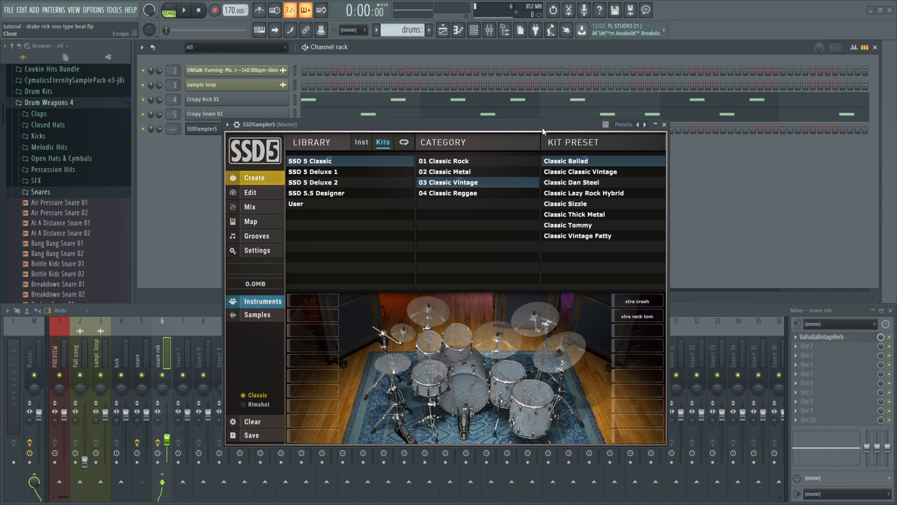
{"action": "left_click", "coordinate": [664, 124]}
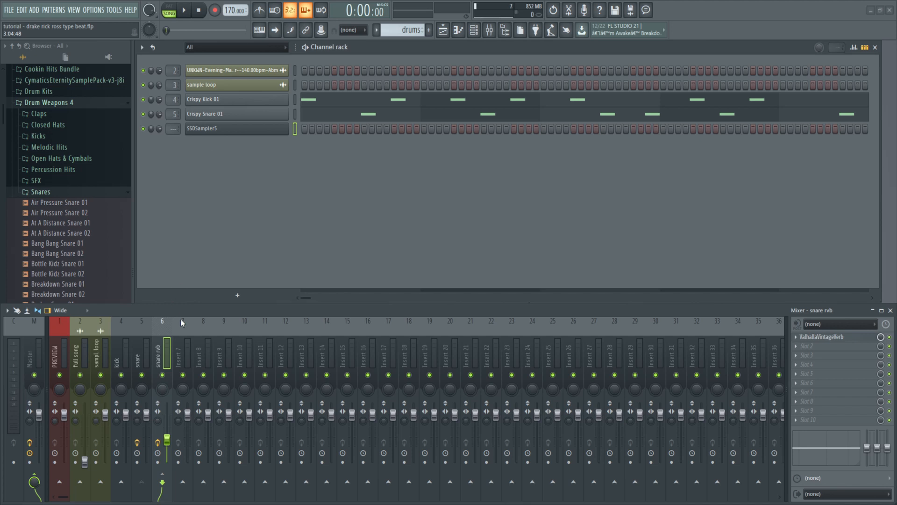
{"action": "left_click", "coordinate": [179, 357]}
{"action": "right_click", "coordinate": [180, 358]}
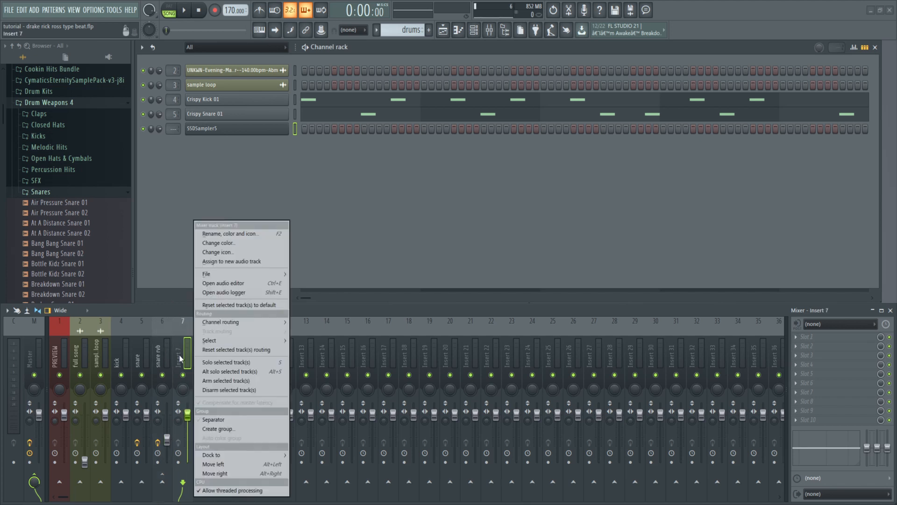
{"action": "mouse_move", "coordinate": [254, 321]}
{"action": "left_click", "coordinate": [365, 323]}
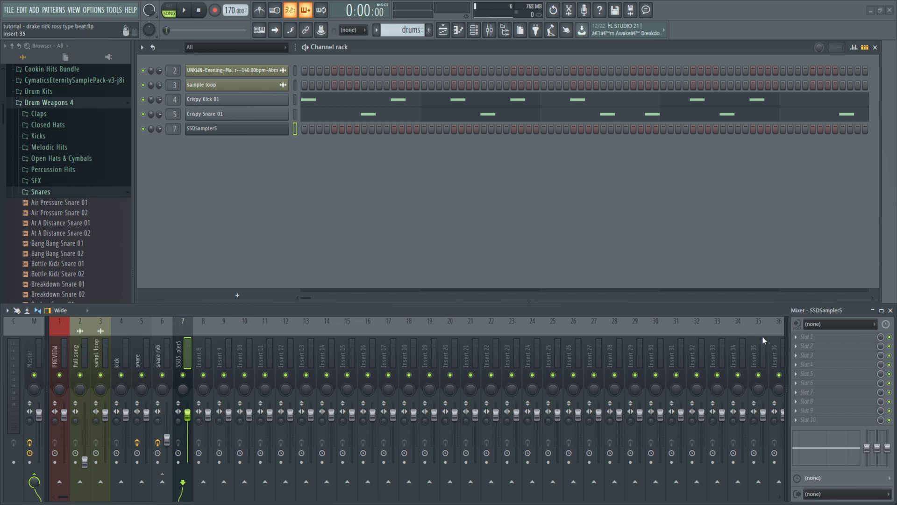
Load Fruity Compressor in slot 1 of the SSDSampler5 mixer track and set its gain to 15.0 dB
{"action": "right_click", "coordinate": [796, 337]}
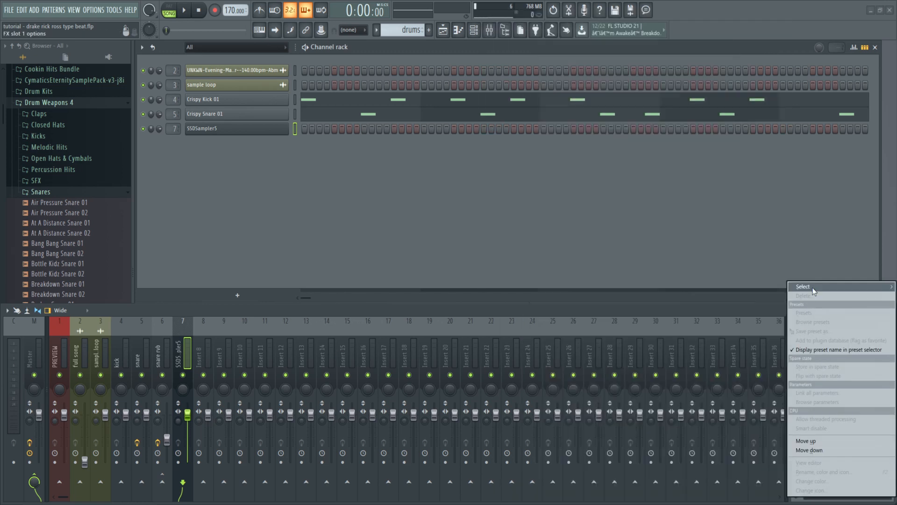
{"action": "mouse_move", "coordinate": [800, 286]}
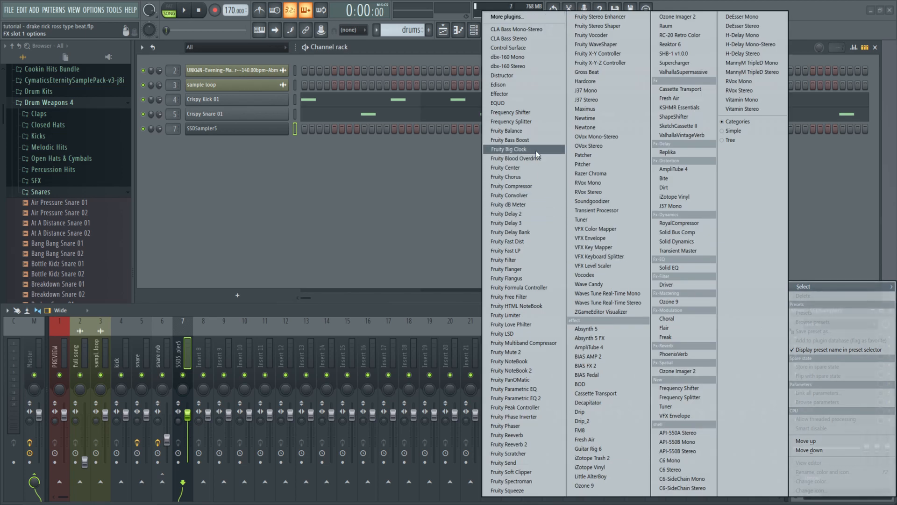
{"action": "left_click", "coordinate": [533, 187]}
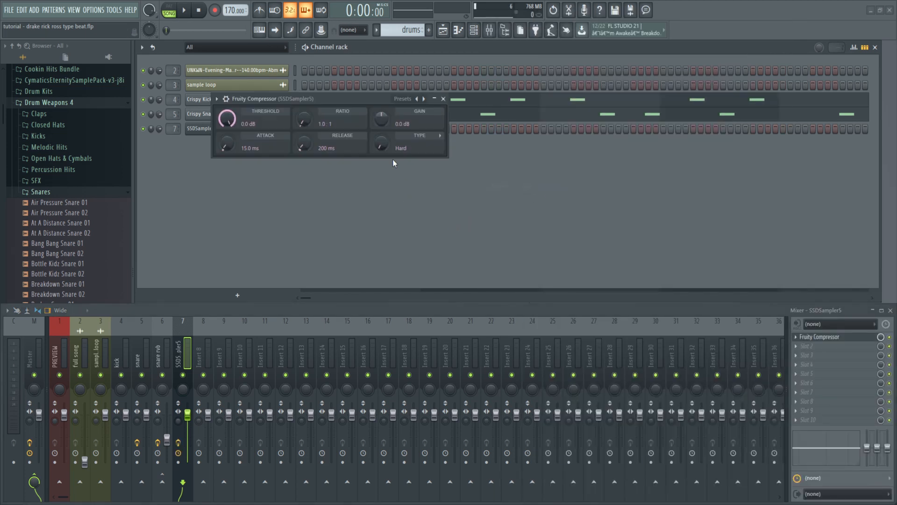
{"action": "left_click_drag", "start_coordinate": [358, 99], "coordinate": [446, 226]}
{"action": "left_click_drag", "start_coordinate": [625, 266], "coordinate": [625, 219]}
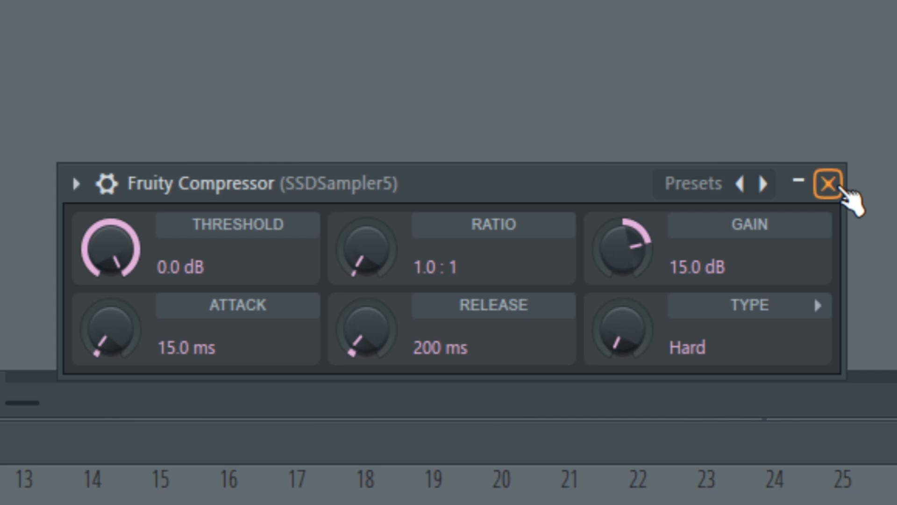
{"action": "left_click", "coordinate": [838, 186]}
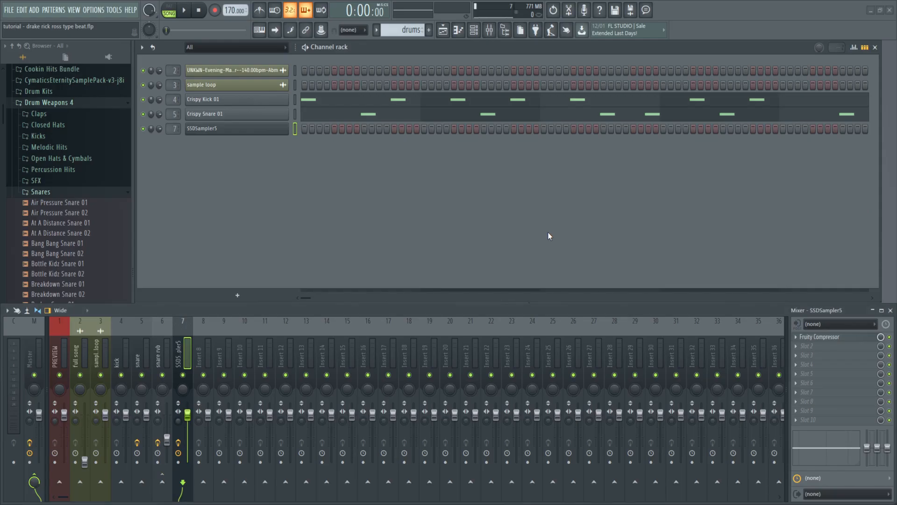
Open SSDSampler5 and load the Classic Ballad kit from SSD 5 Classic, category 03 Classic Vintage
{"action": "left_click", "coordinate": [250, 133]}
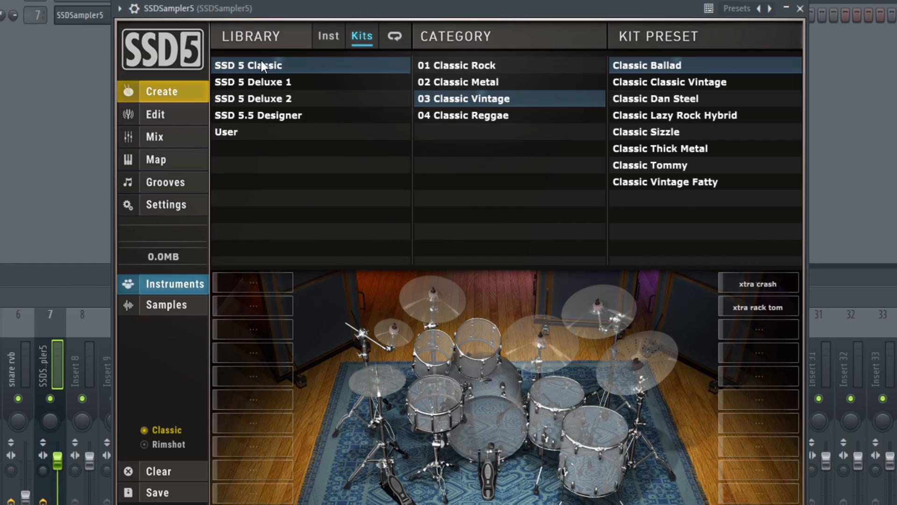
{"action": "left_click", "coordinate": [260, 66]}
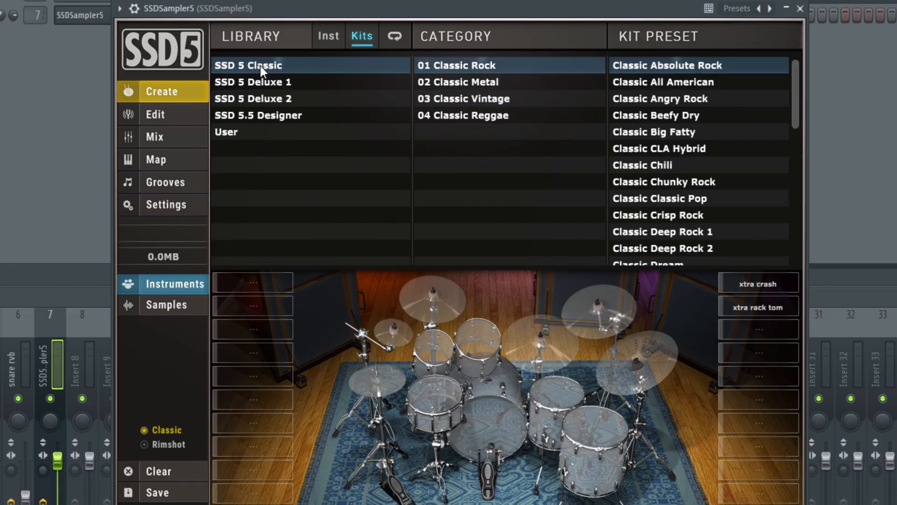
{"action": "left_click", "coordinate": [484, 101]}
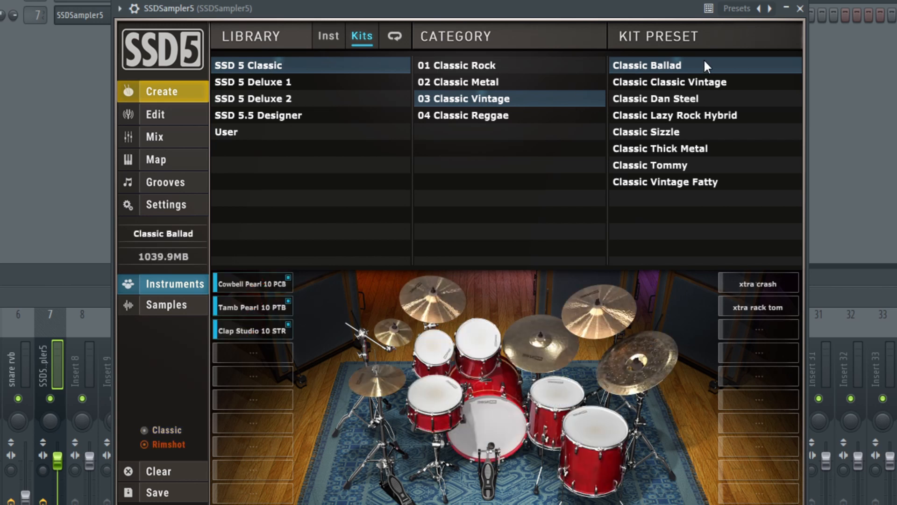
Audition the two crash cymbals of the Classic Ballad kit several times and close the SSDSampler5 window
{"action": "left_click", "coordinate": [590, 319]}
{"action": "left_click", "coordinate": [445, 300]}
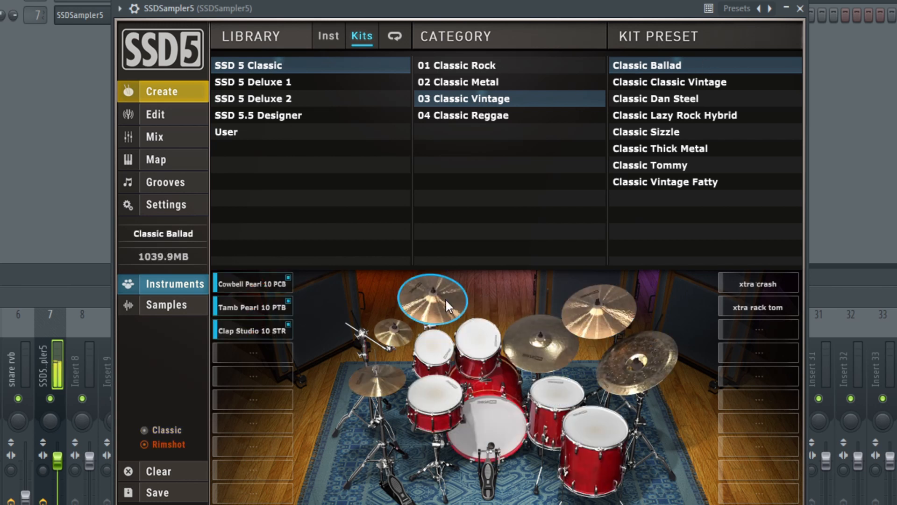
{"action": "left_click", "coordinate": [580, 309]}
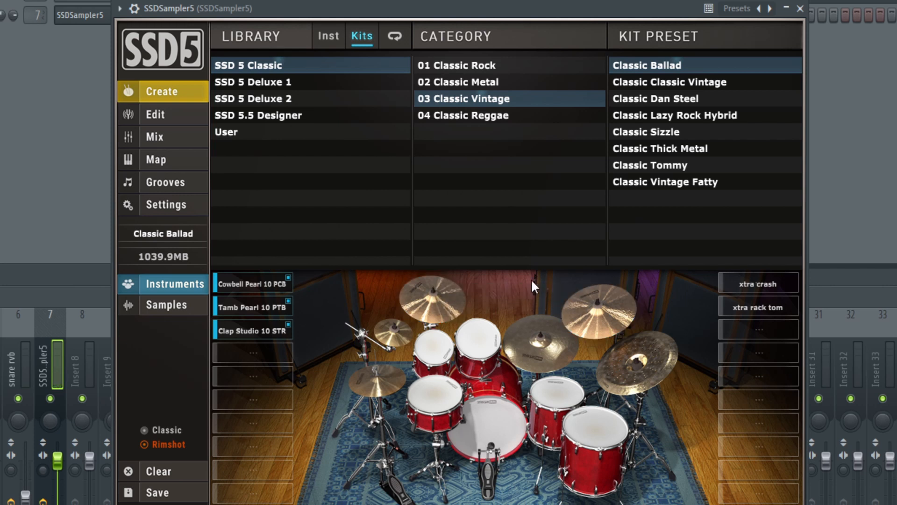
{"action": "left_click", "coordinate": [589, 294]}
{"action": "left_click", "coordinate": [443, 297]}
{"action": "left_click", "coordinate": [570, 303]}
{"action": "left_click", "coordinate": [441, 300]}
{"action": "left_click", "coordinate": [594, 311]}
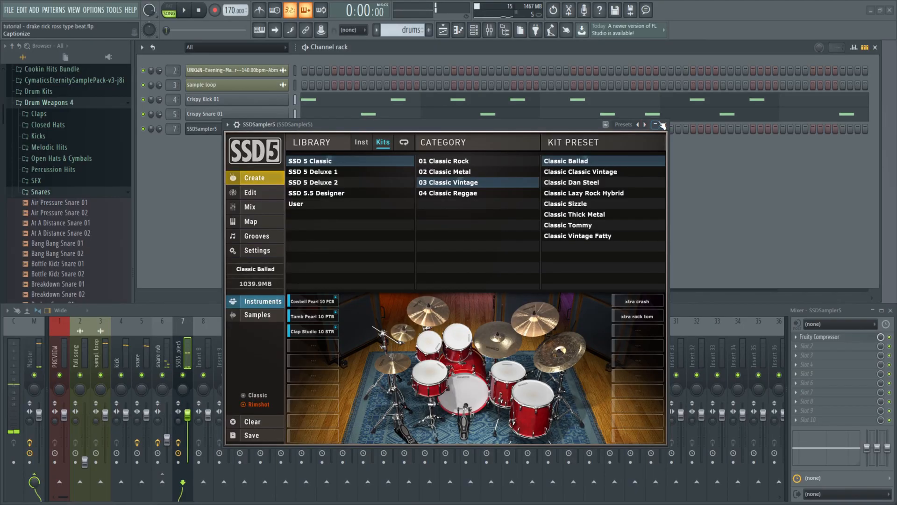
{"action": "left_click", "coordinate": [664, 125]}
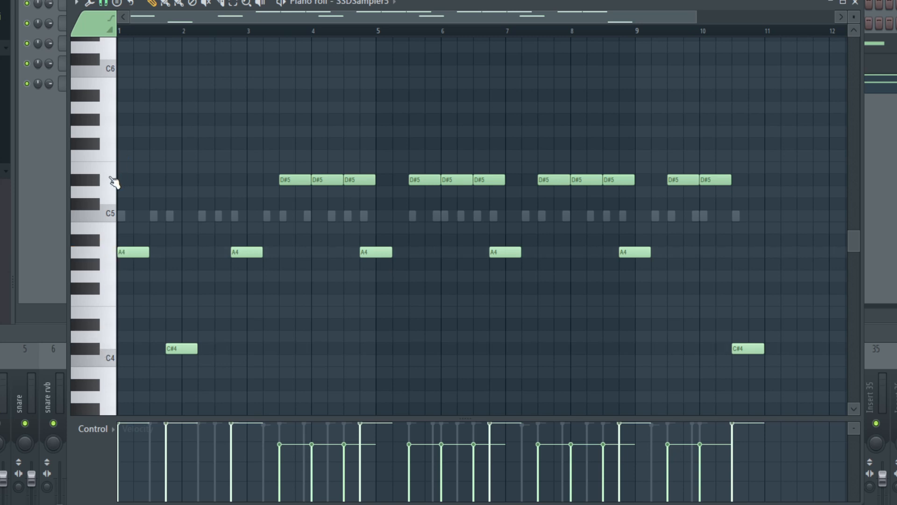
Audition the D#5 hit and play back the SSDSampler5 pattern in its piano roll
{"action": "left_click", "coordinate": [95, 180]}
{"action": "key", "text": "space"}
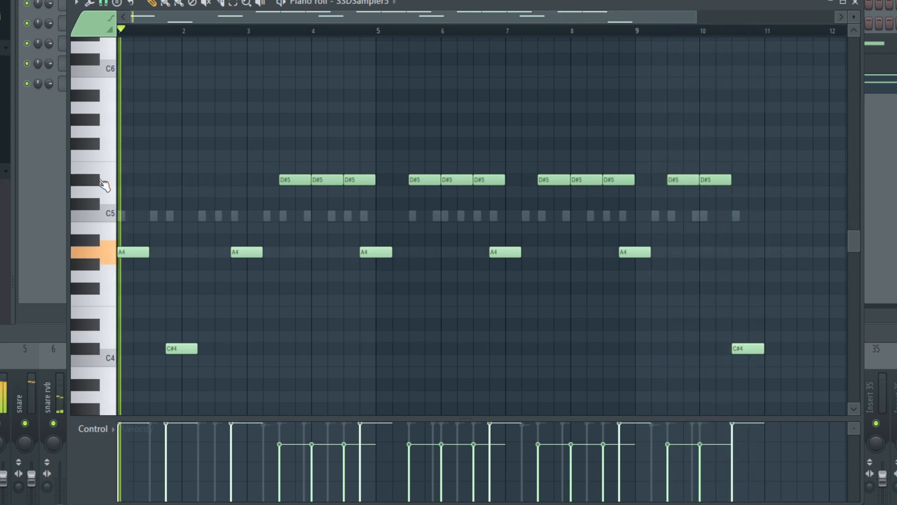
{"action": "key", "text": "space"}
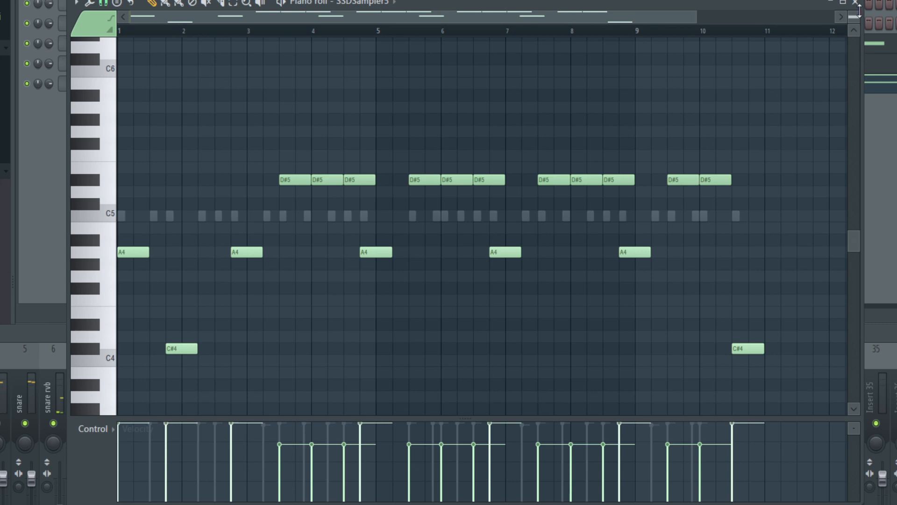
{"action": "left_click", "coordinate": [856, 2]}
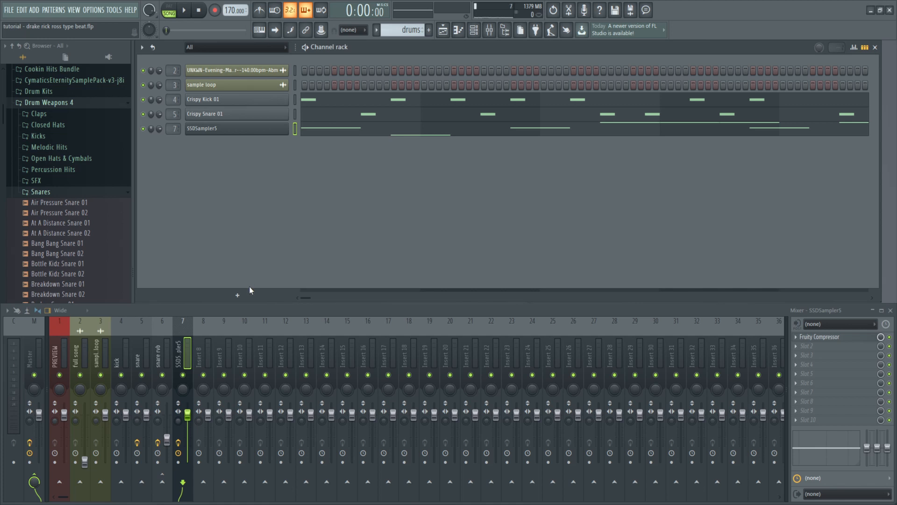
Add a Kontakt channel to the channel rack and load the Scarbee Rickenbacker Bass.nki instrument
{"action": "left_click", "coordinate": [237, 295]}
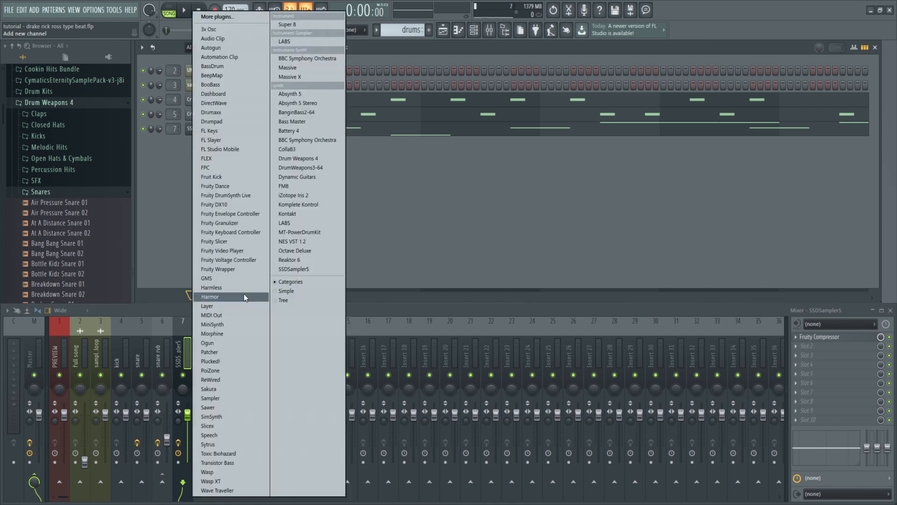
{"action": "left_click", "coordinate": [310, 214]}
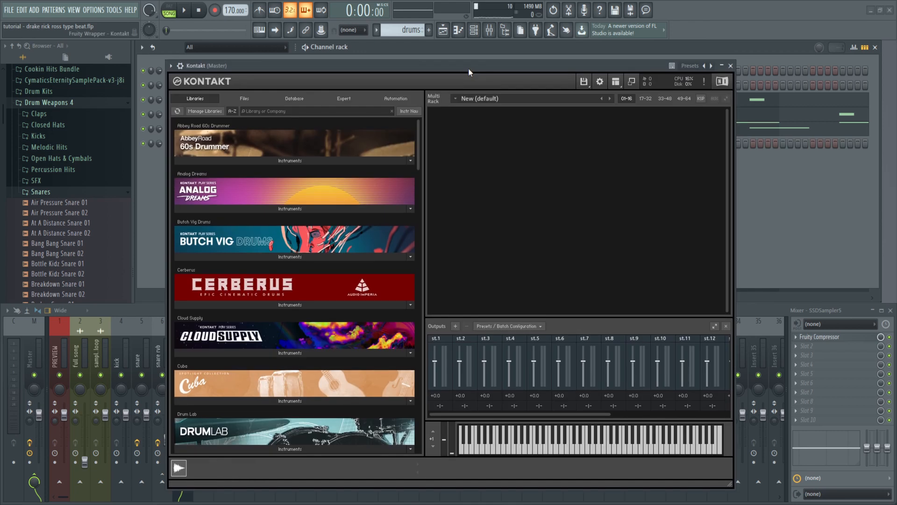
{"action": "scroll", "coordinate": [382, 219], "scroll_direction": "down", "scroll_amount": 1}
{"action": "scroll", "coordinate": [381, 218], "scroll_direction": "down", "scroll_amount": 9}
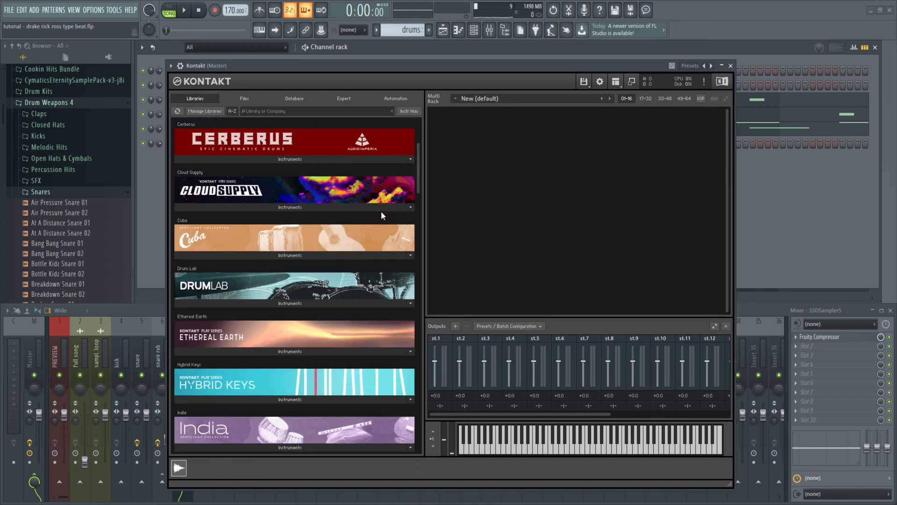
{"action": "scroll", "coordinate": [378, 284], "scroll_direction": "down", "scroll_amount": 8}
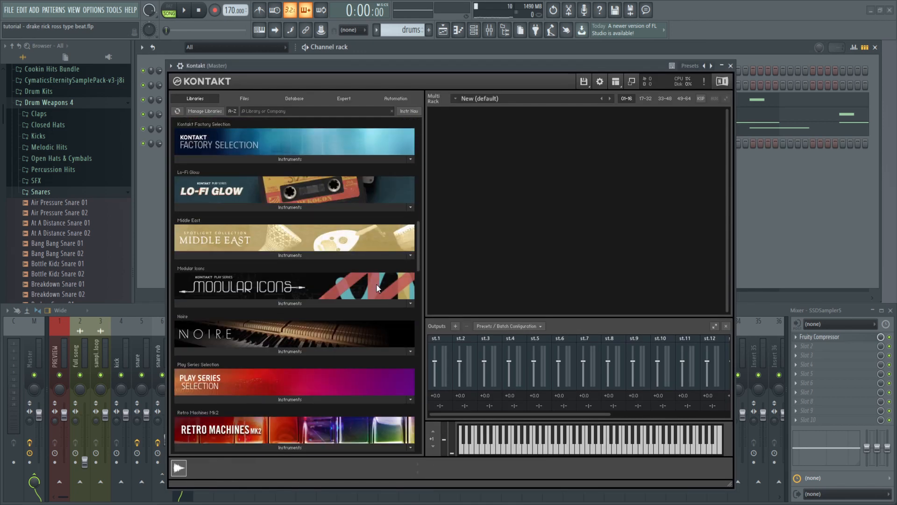
{"action": "scroll", "coordinate": [381, 283], "scroll_direction": "down", "scroll_amount": 1}
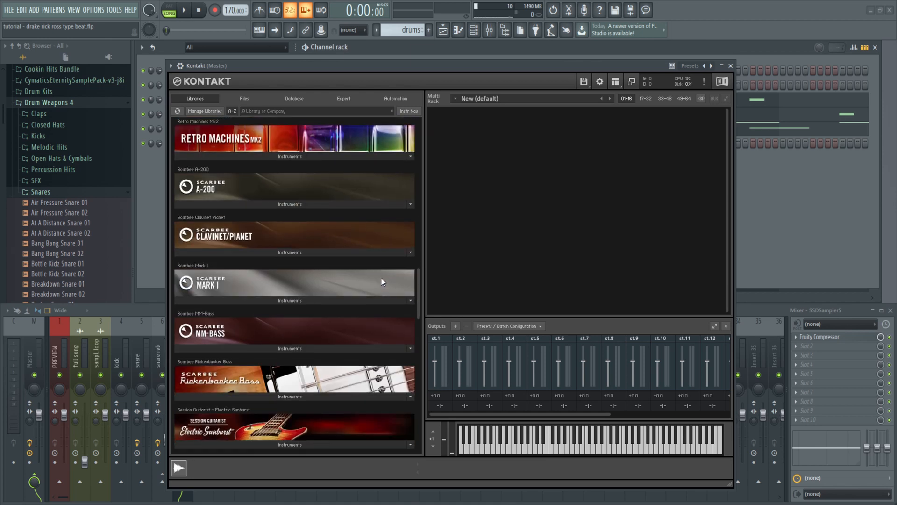
{"action": "scroll", "coordinate": [380, 272], "scroll_direction": "down", "scroll_amount": 2}
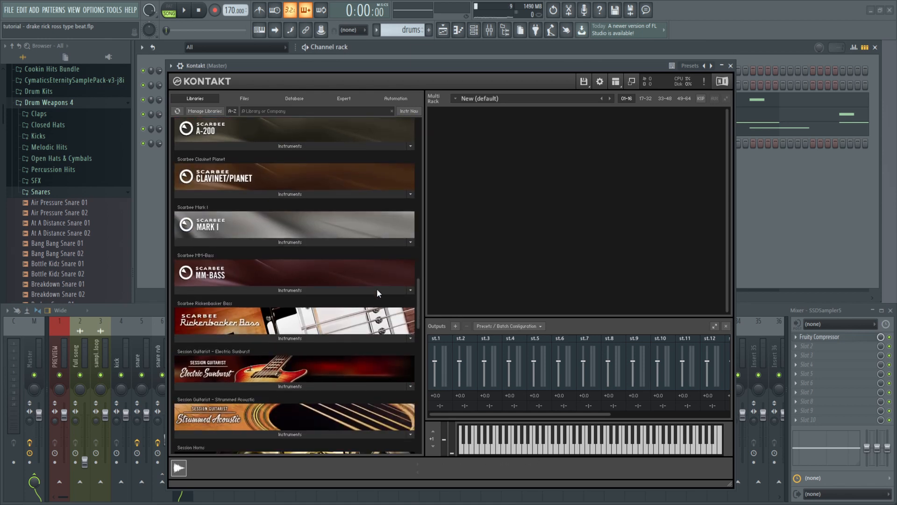
{"action": "left_click", "coordinate": [323, 339]}
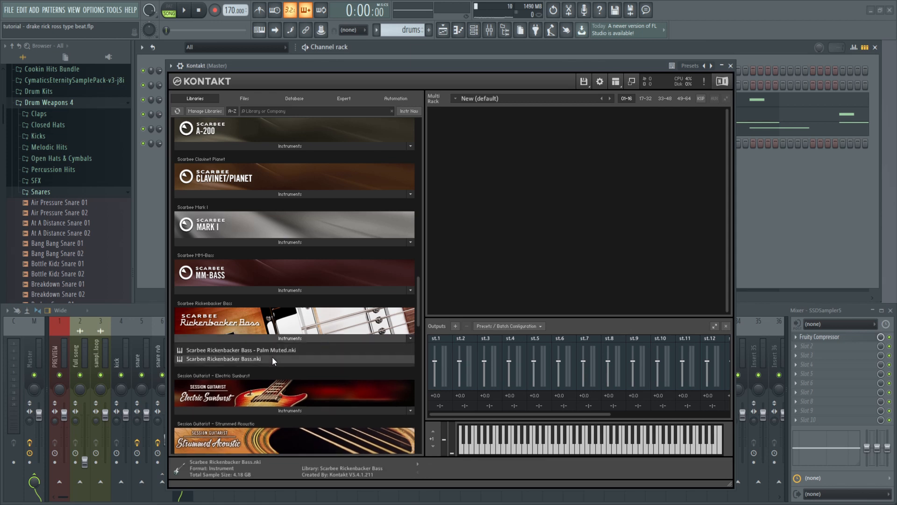
{"action": "double_click", "coordinate": [272, 359]}
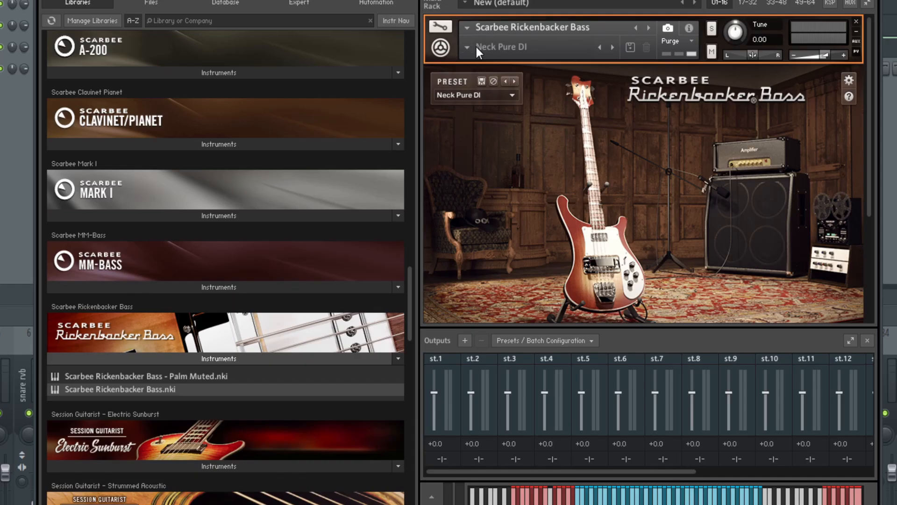
Select the Dub Bass snapshot for the Scarbee Rickenbacker Bass and close the Kontakt window
{"action": "left_click", "coordinate": [456, 127]}
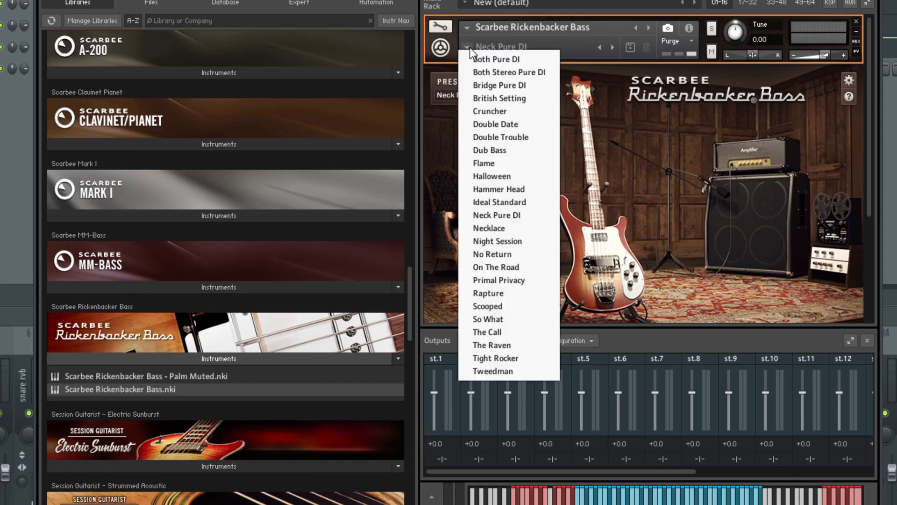
{"action": "left_click", "coordinate": [520, 147]}
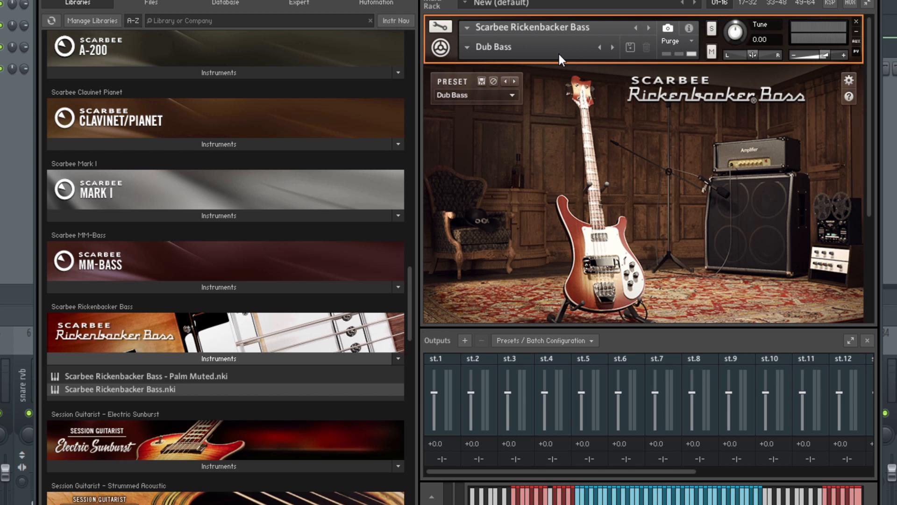
{"action": "scroll", "coordinate": [319, 331], "scroll_direction": "down", "scroll_amount": 1}
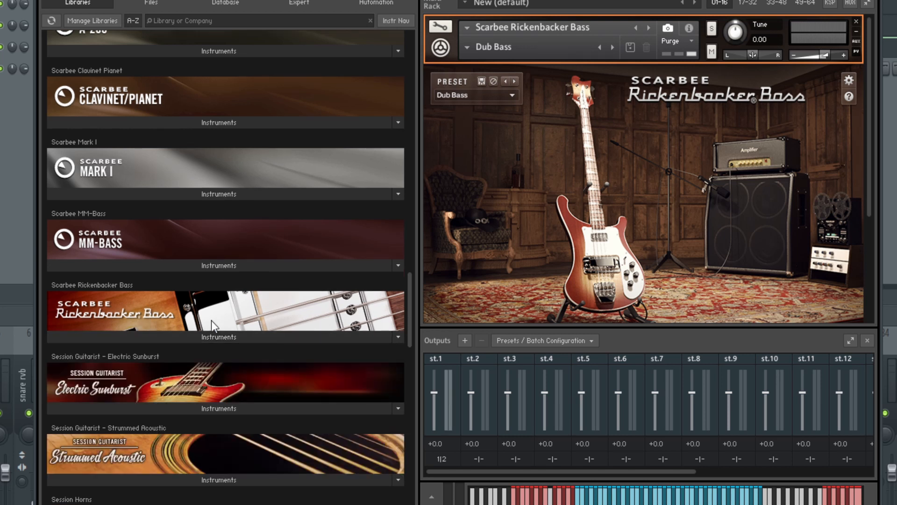
{"action": "left_click", "coordinate": [288, 336]}
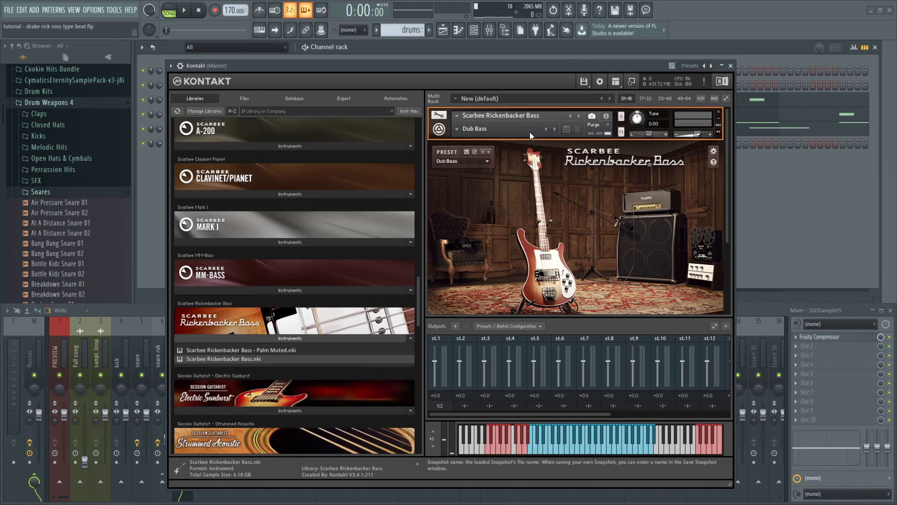
{"action": "left_click", "coordinate": [731, 66]}
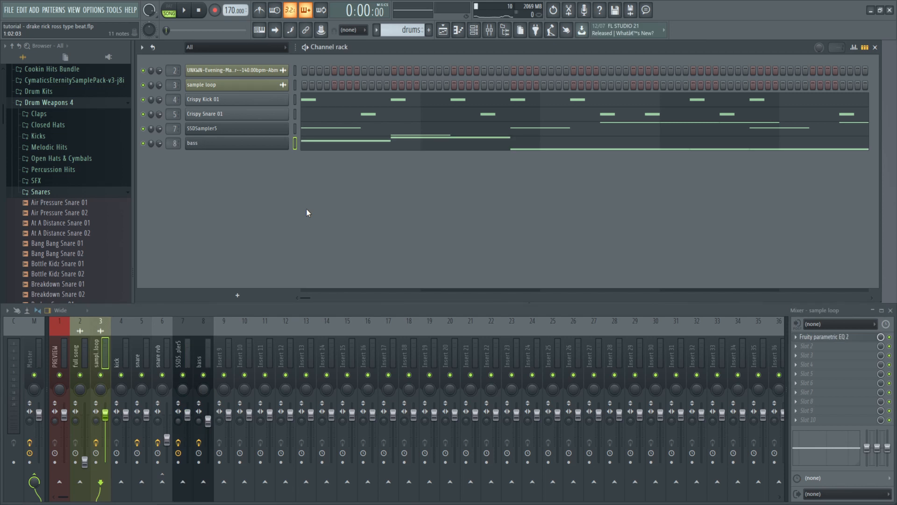
Examine the effects on the bass mixer track and the bass notes in the piano roll
{"action": "left_click", "coordinate": [199, 354]}
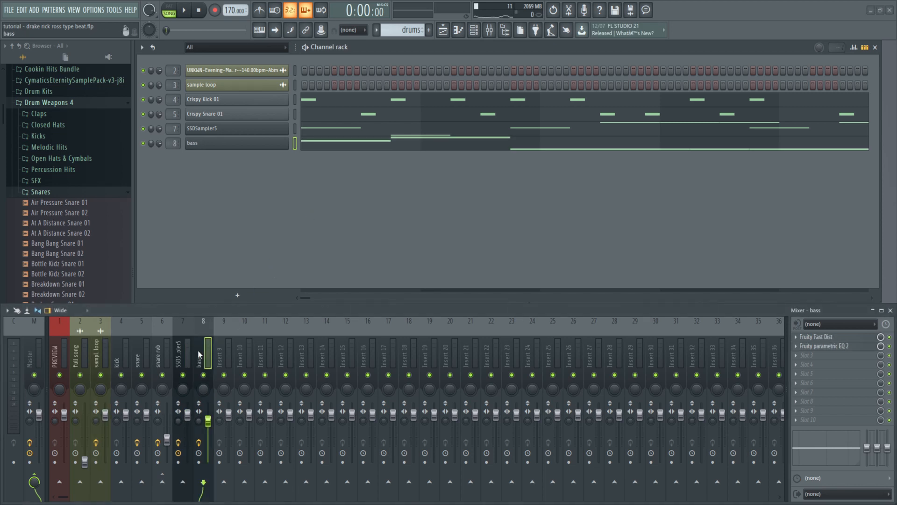
{"action": "left_click", "coordinate": [365, 149]}
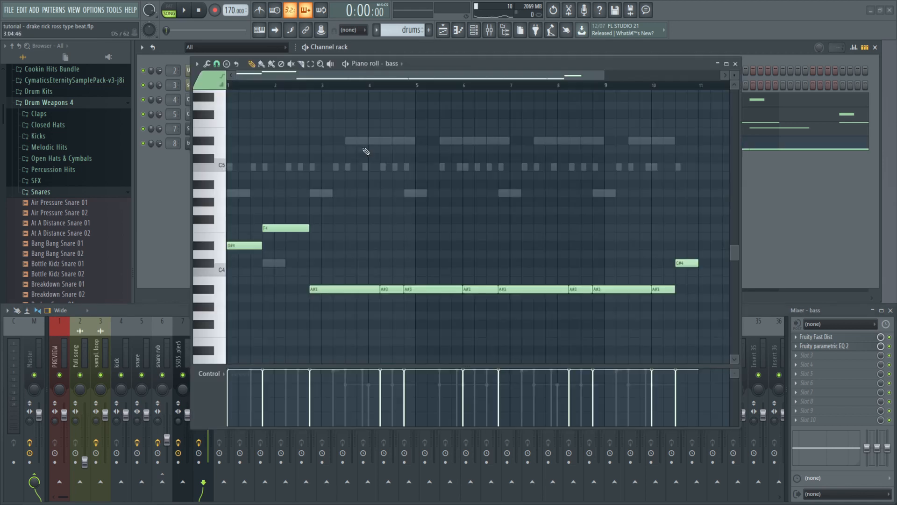
{"action": "key", "text": "F7"}
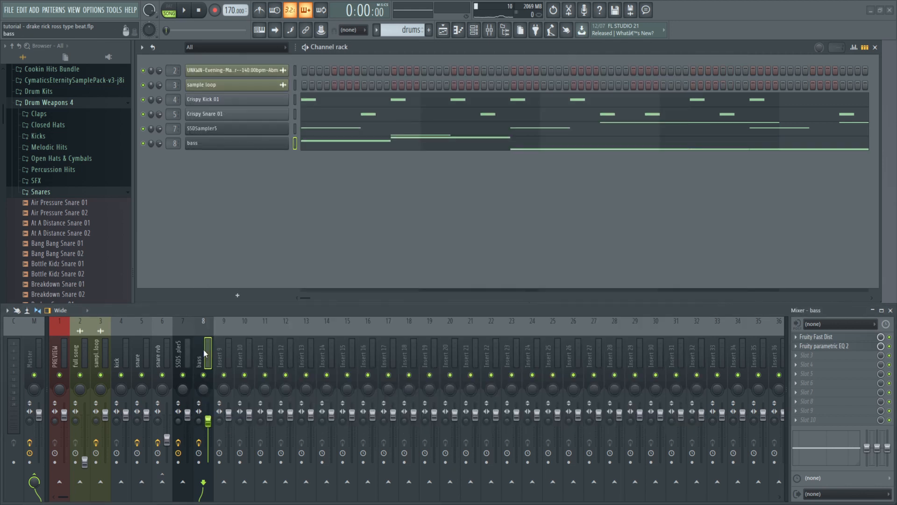
Inspect the low-cut curve in Fruity parametric EQ 2 on the sample loop mixer track
{"action": "left_click", "coordinate": [104, 354]}
{"action": "left_click", "coordinate": [825, 336]}
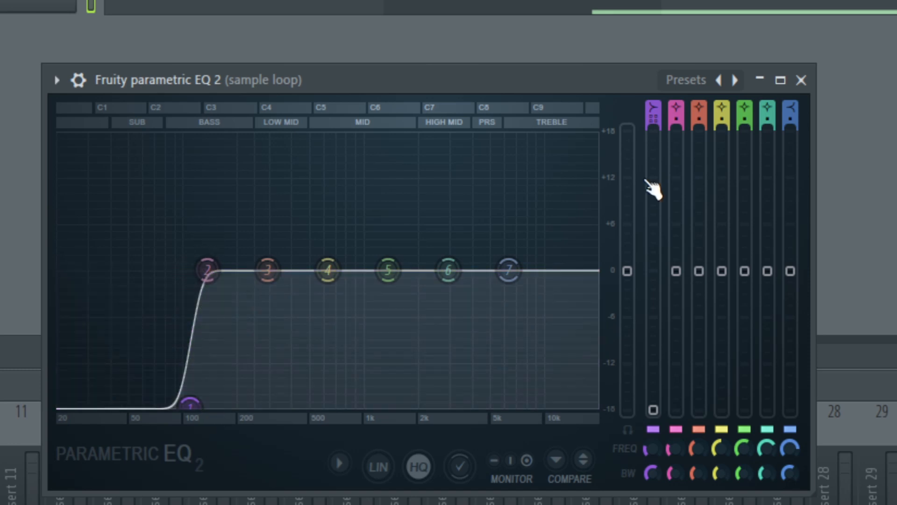
{"action": "left_click", "coordinate": [801, 80]}
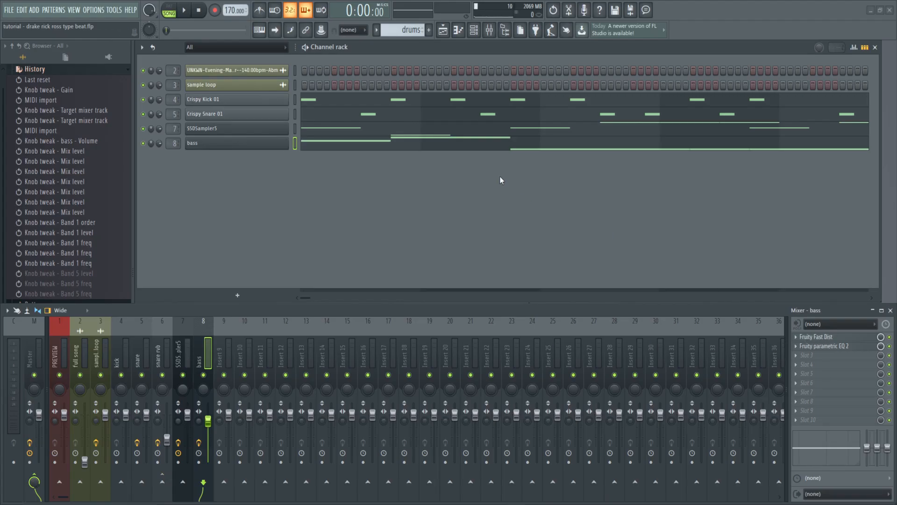
Open the bass notes in the piano roll, start playback to hear the bassline, and close the piano roll
{"action": "left_click", "coordinate": [484, 147]}
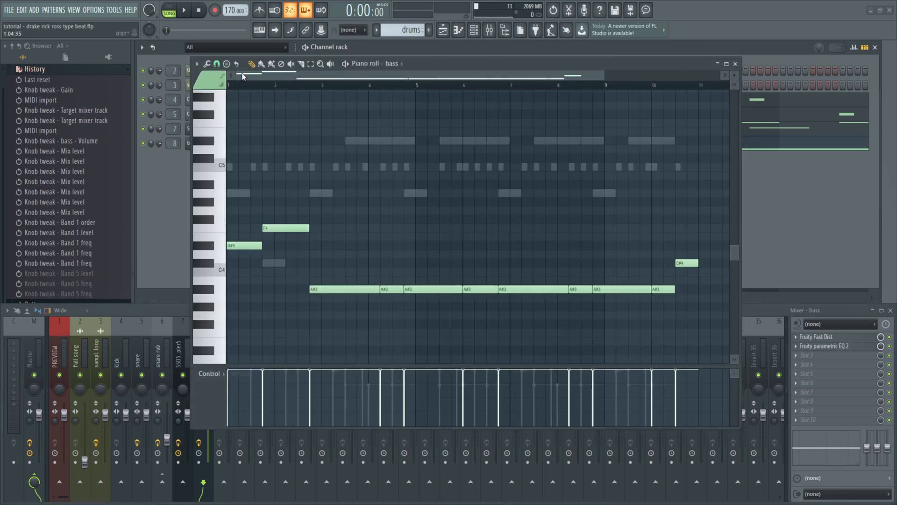
{"action": "key", "text": "space"}
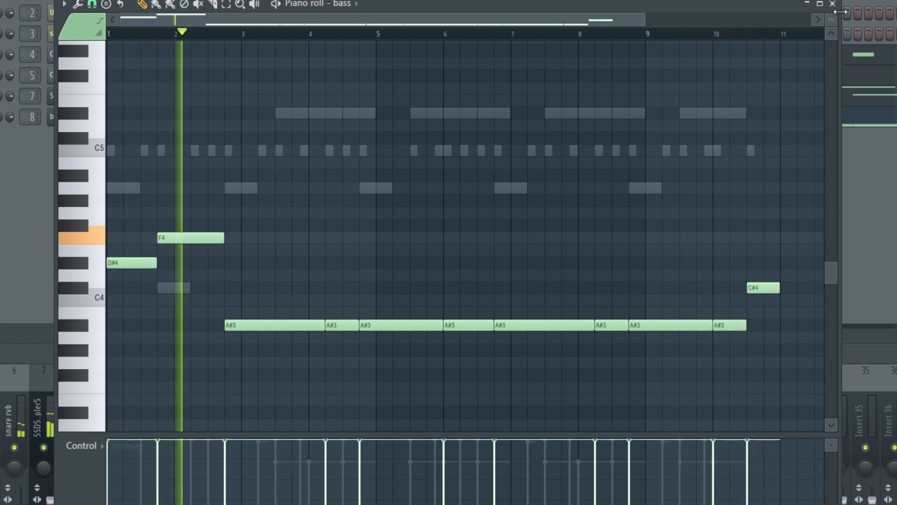
{"action": "left_click", "coordinate": [833, 4]}
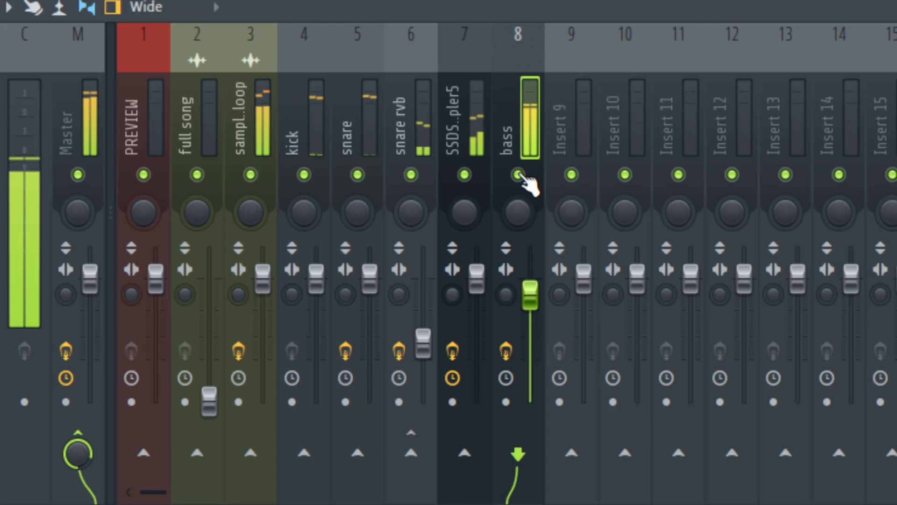
Compare the beat with the bass track muted and unmuted, and lower the bass fader slightly
{"action": "left_click", "coordinate": [518, 176]}
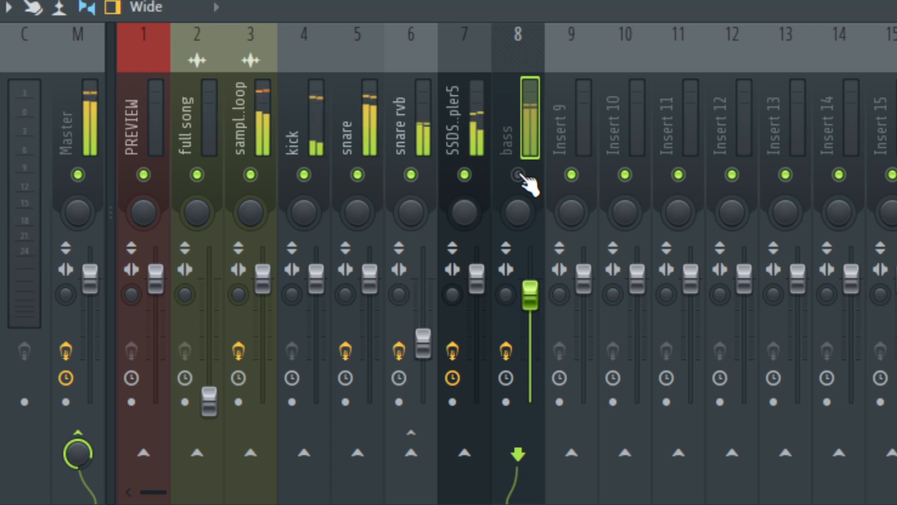
{"action": "left_click", "coordinate": [519, 176]}
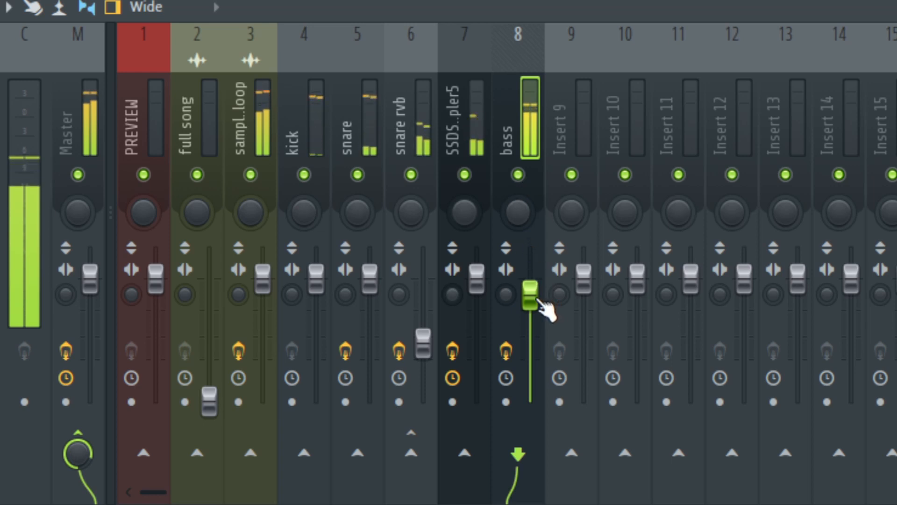
{"action": "left_click_drag", "start_coordinate": [536, 298], "coordinate": [535, 301]}
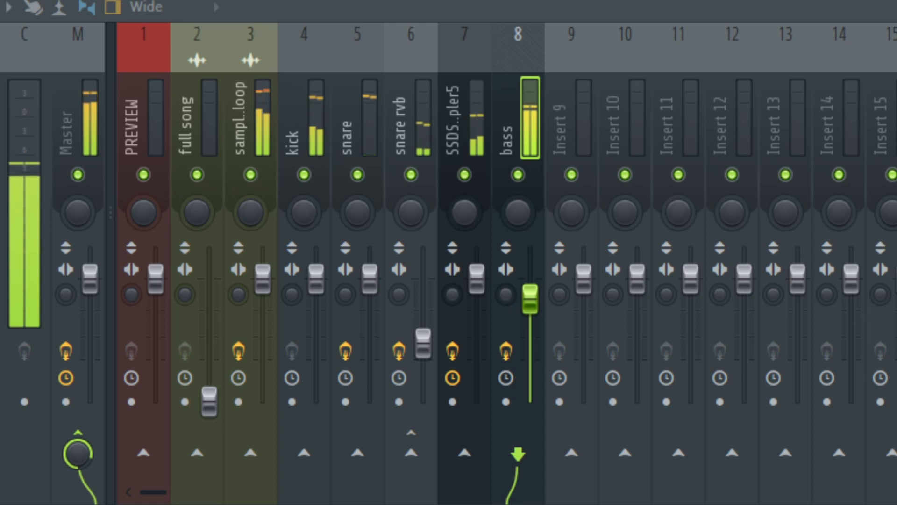
{"action": "key", "text": "space"}
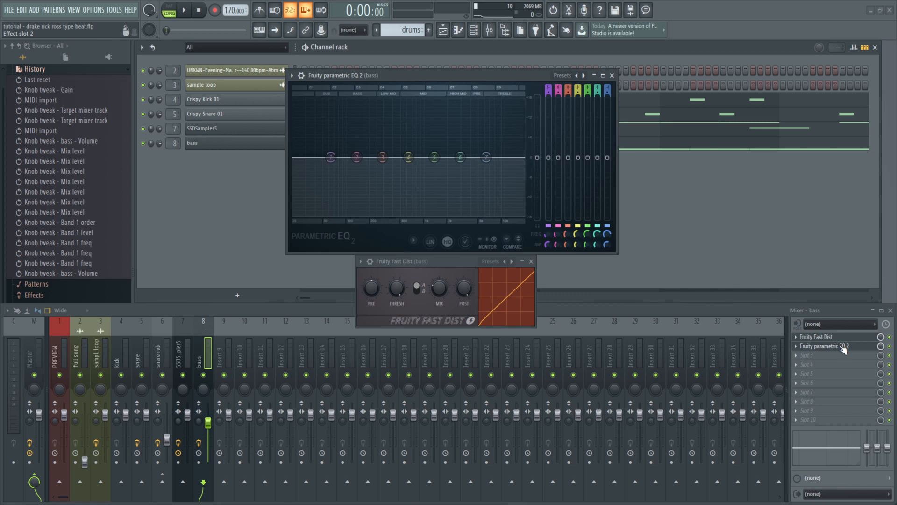
Play the beat to examine the bass frequency spectrum in Fruity parametric EQ 2 on the bass mixer track
{"action": "left_click", "coordinate": [890, 346]}
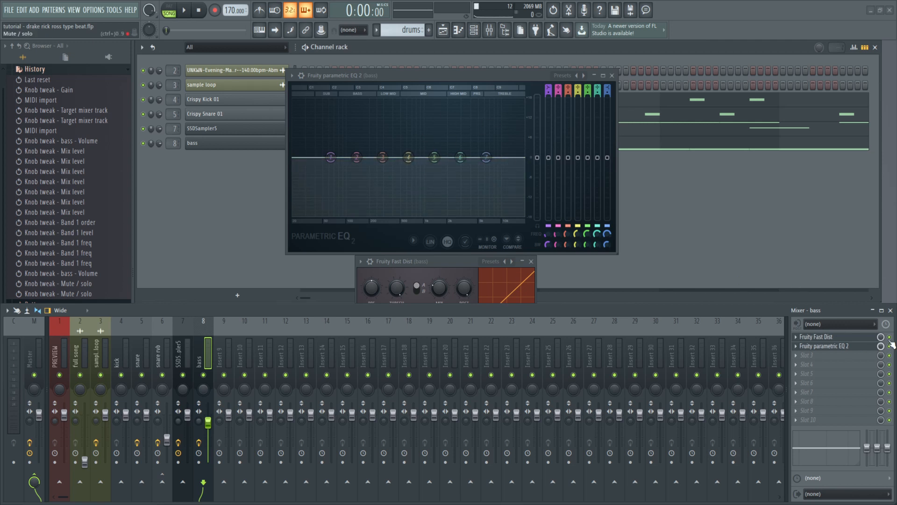
{"action": "left_click", "coordinate": [527, 74]}
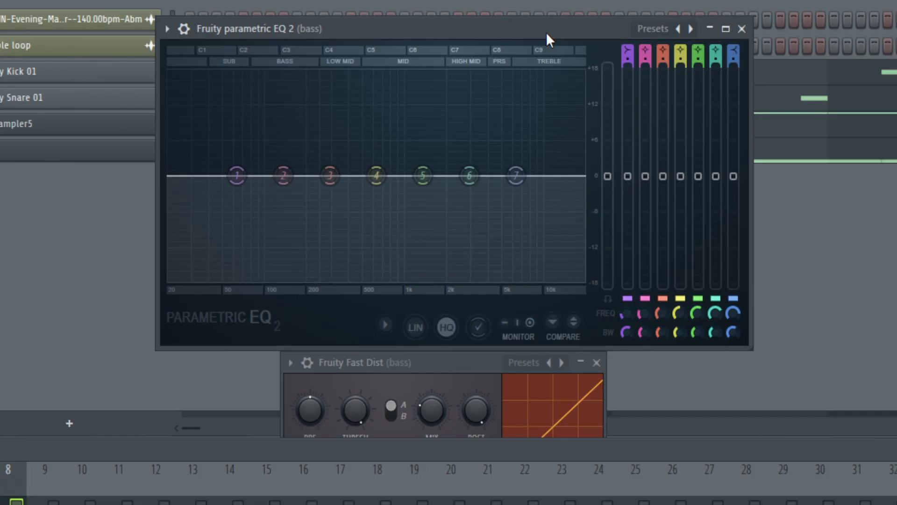
{"action": "key", "text": "space"}
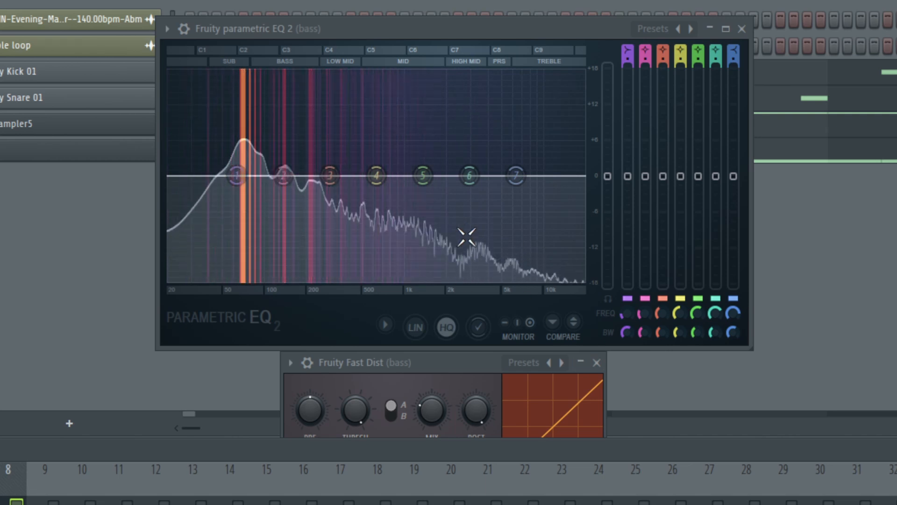
{"action": "key", "text": "space"}
Try turning up the Fruity Fast Dist mix on the bass during playback, undo it, and close both effect windows
{"action": "left_click", "coordinate": [457, 361]}
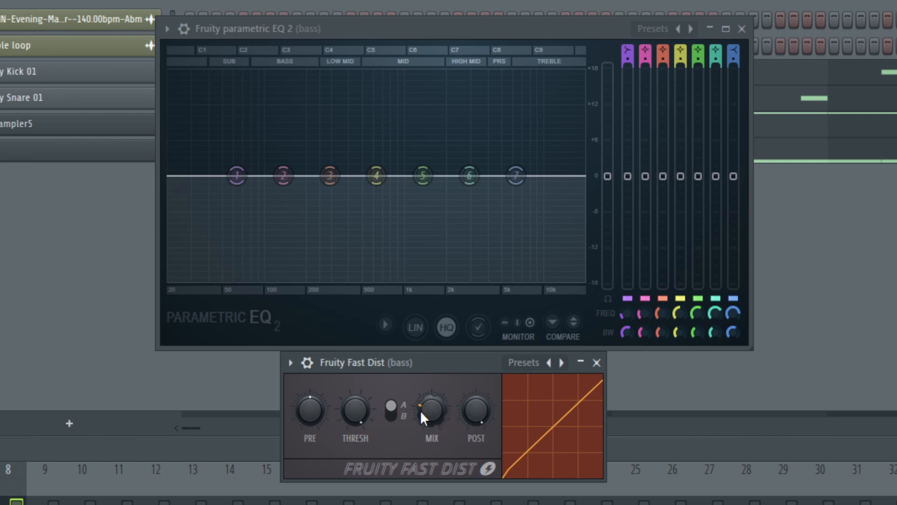
{"action": "left_click", "coordinate": [511, 31]}
{"action": "key", "text": "space"}
{"action": "left_click_drag", "start_coordinate": [424, 409], "coordinate": [423, 348]}
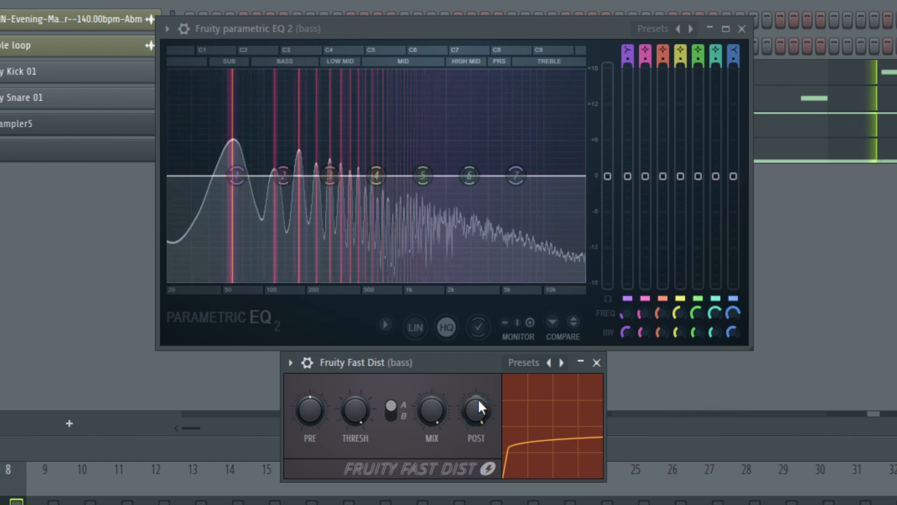
{"action": "key", "text": "space"}
{"action": "key", "text": "ctrl+z"}
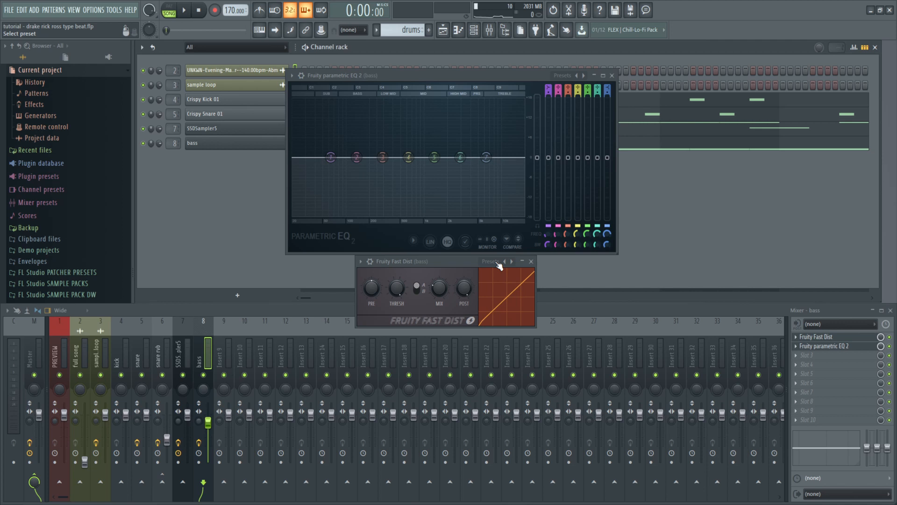
{"action": "left_click", "coordinate": [531, 262]}
{"action": "left_click", "coordinate": [612, 75]}
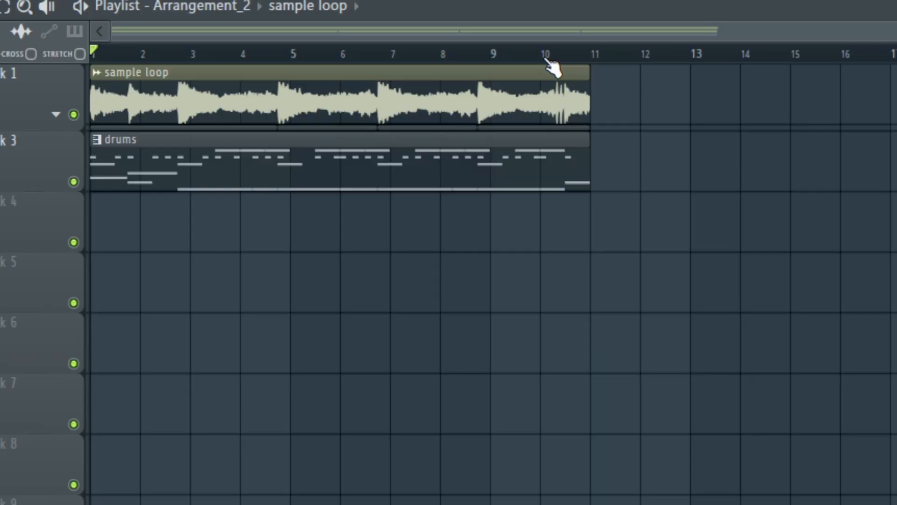
Set the playlist time selection to bar 10, solo the sample loop track, and listen to that section
{"action": "left_click_drag", "start_coordinate": [542, 56], "coordinate": [581, 65]}
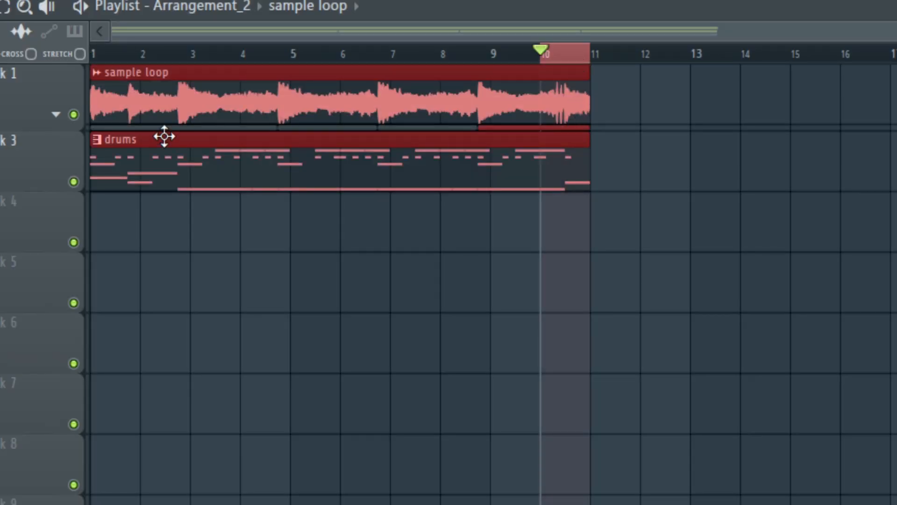
{"action": "right_click", "coordinate": [83, 117]}
{"action": "key", "text": "space"}
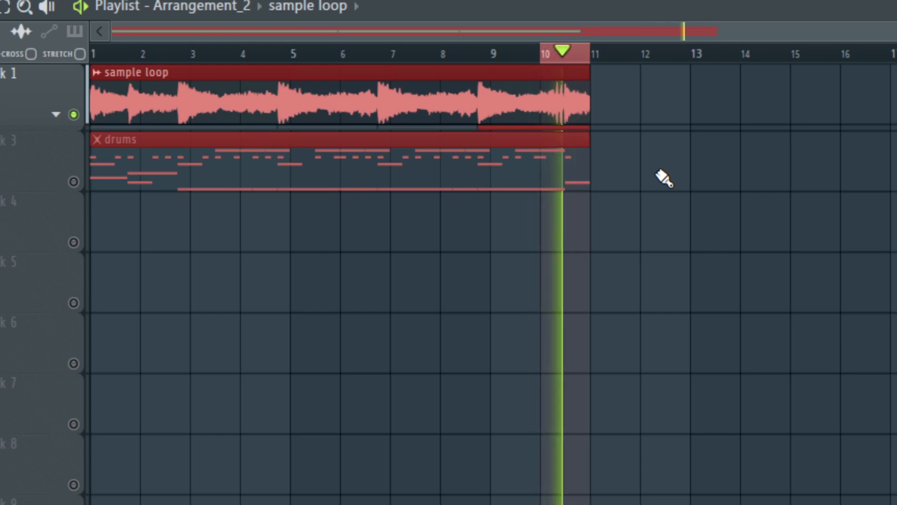
{"action": "key", "text": "space"}
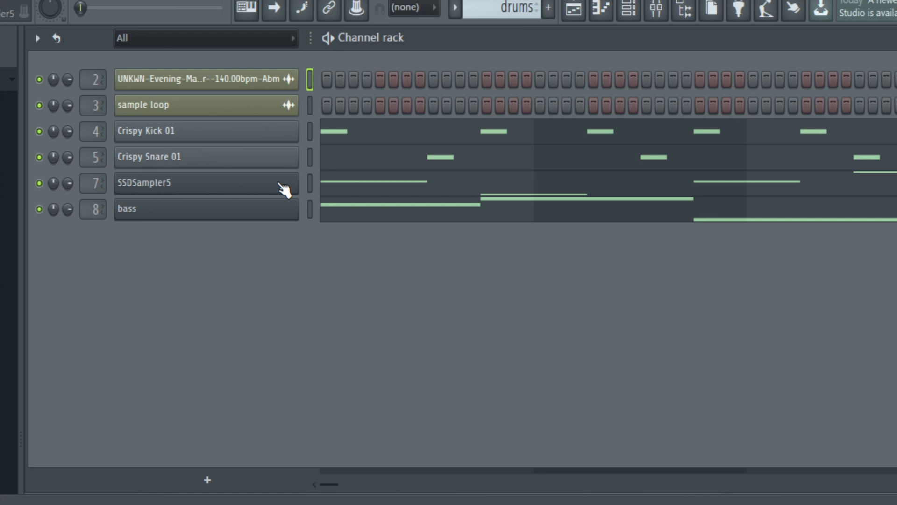
Clone the SSDSampler5 channel and copy the Fruity Compressor from its mixer track onto the SSDSampler5 #2 mixer track
{"action": "right_click", "coordinate": [277, 131]}
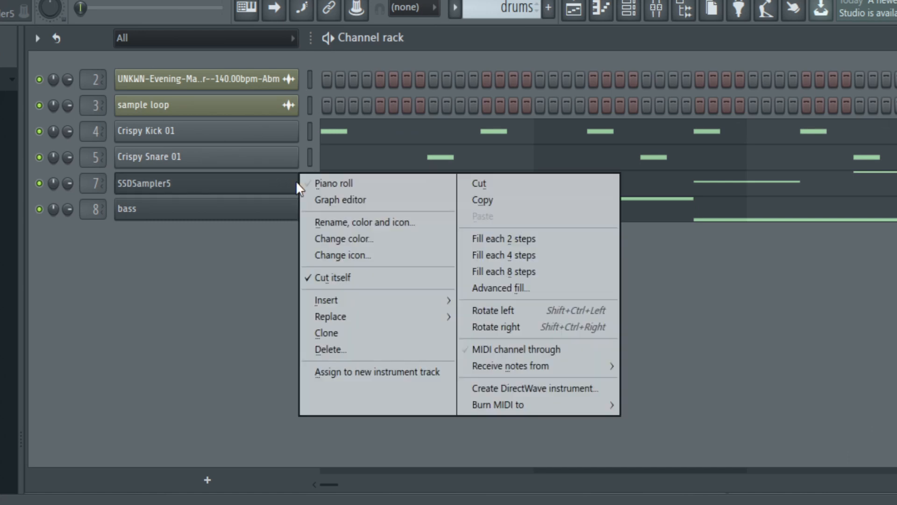
{"action": "left_click", "coordinate": [377, 337]}
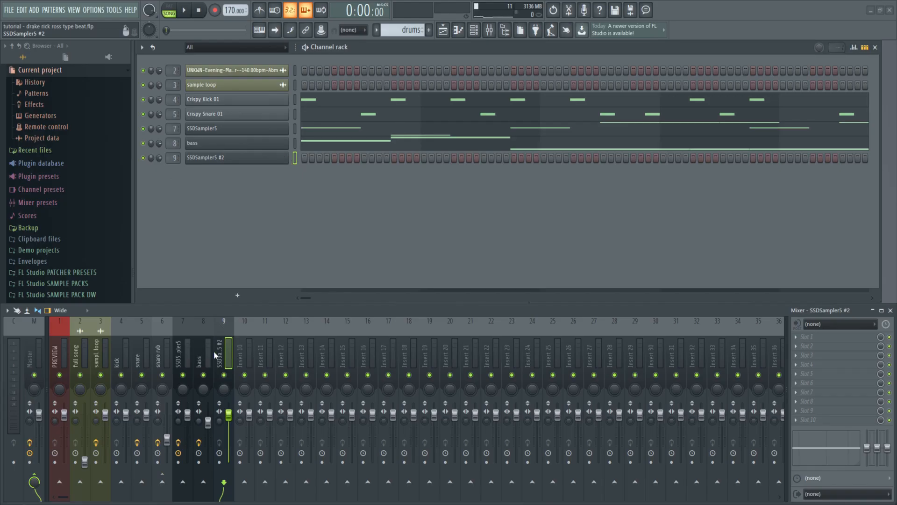
{"action": "left_click", "coordinate": [182, 352]}
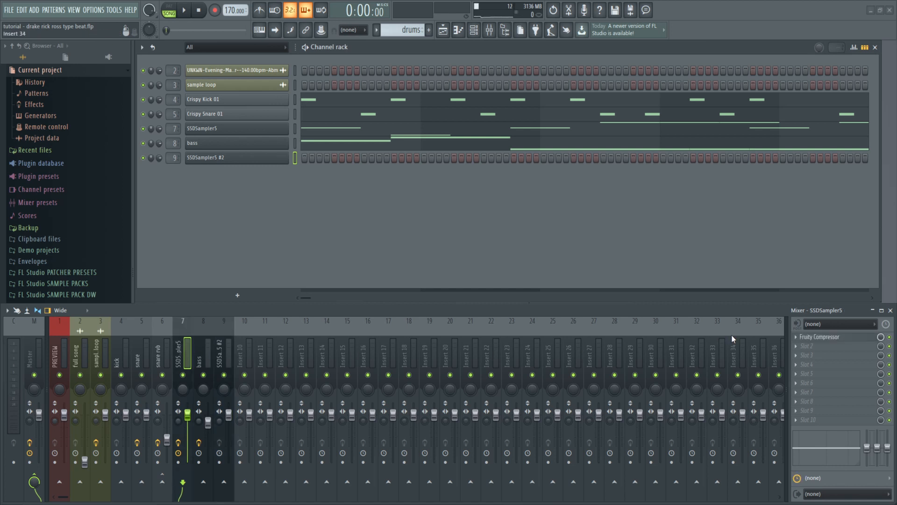
{"action": "left_click", "coordinate": [798, 340]}
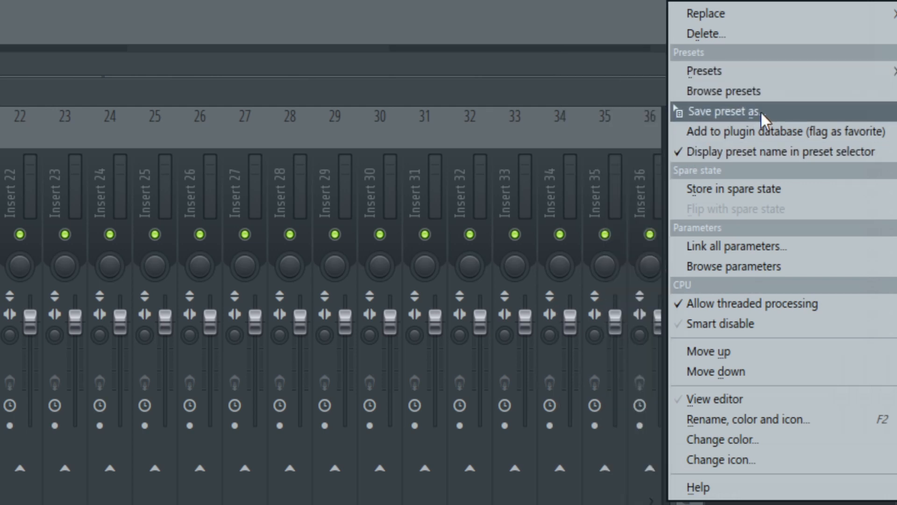
{"action": "left_click_drag", "start_coordinate": [763, 119], "coordinate": [0, 196]}
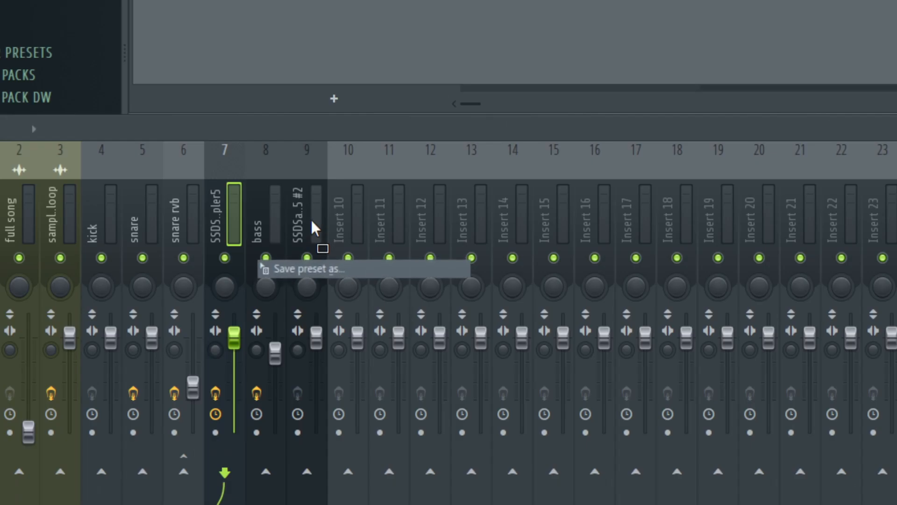
{"action": "left_click_drag", "start_coordinate": [312, 220], "coordinate": [311, 221]}
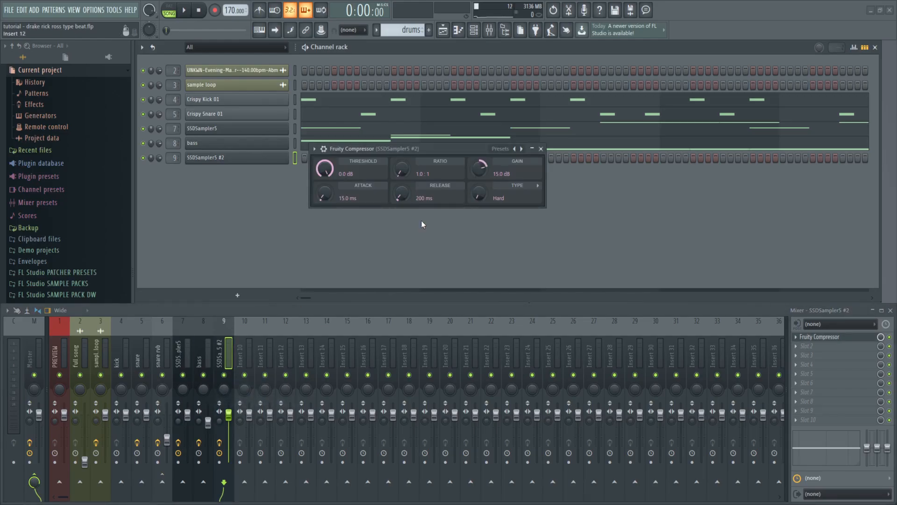
{"action": "left_click", "coordinate": [541, 148]}
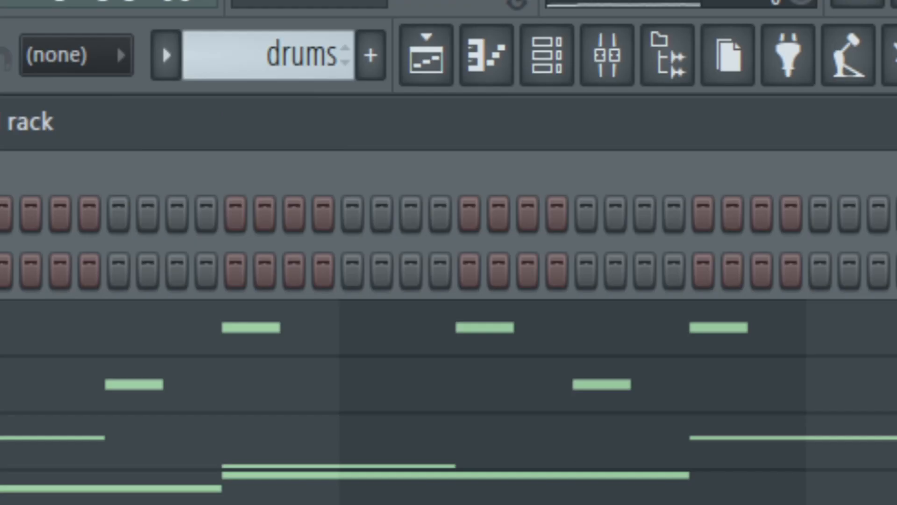
Create a new pattern named drum fill
{"action": "left_click", "coordinate": [429, 29]}
{"action": "type", "text": "drum fill"}
{"action": "left_click", "coordinate": [411, 101]}
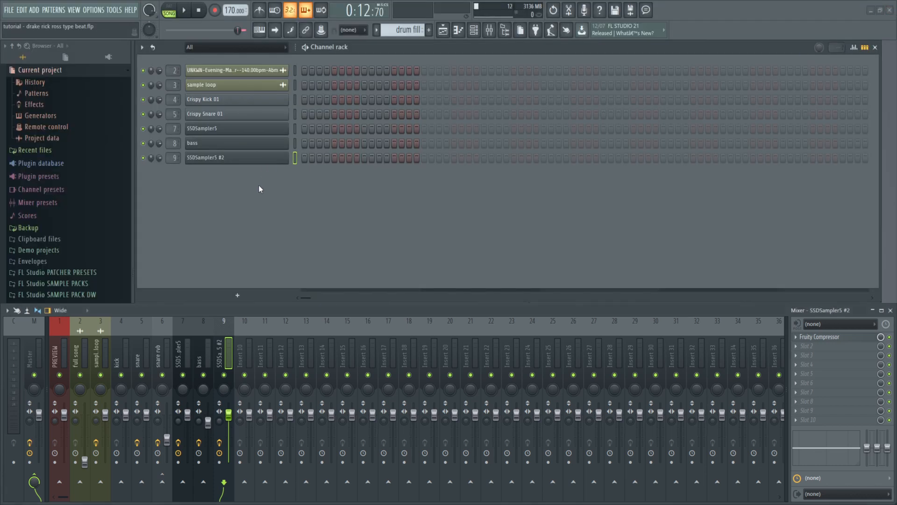
Solo the sample loop and SSDSampler5 #2 mixer tracks, and play the section with the SSDSampler5 #2 piano roll open
{"action": "right_click", "coordinate": [262, 158]}
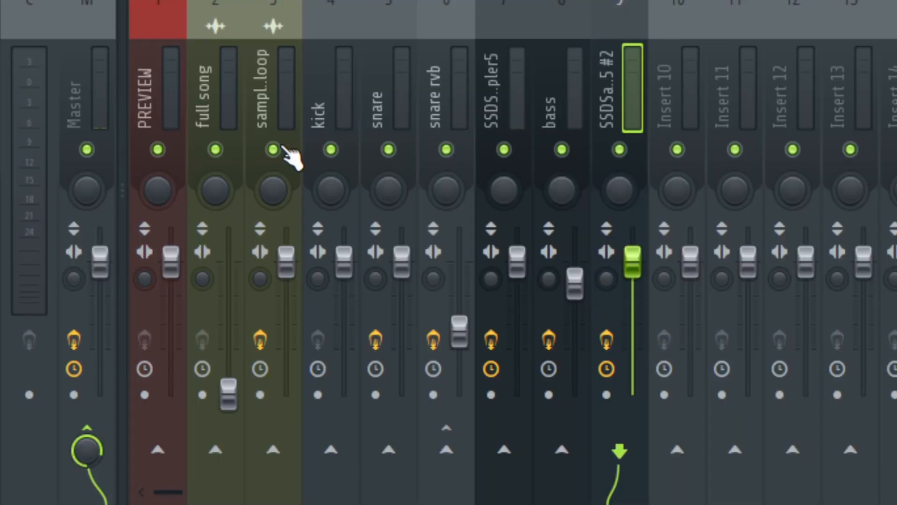
{"action": "right_click", "coordinate": [277, 148]}
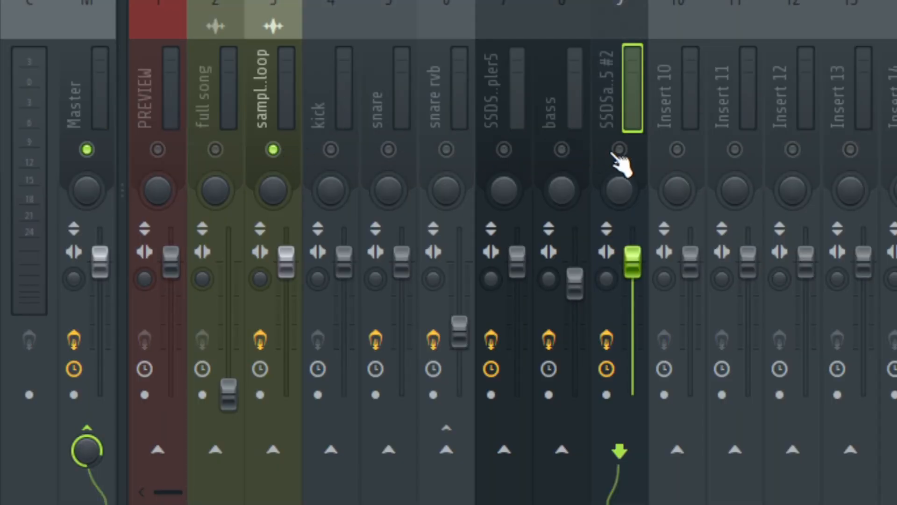
{"action": "left_click", "coordinate": [619, 150]}
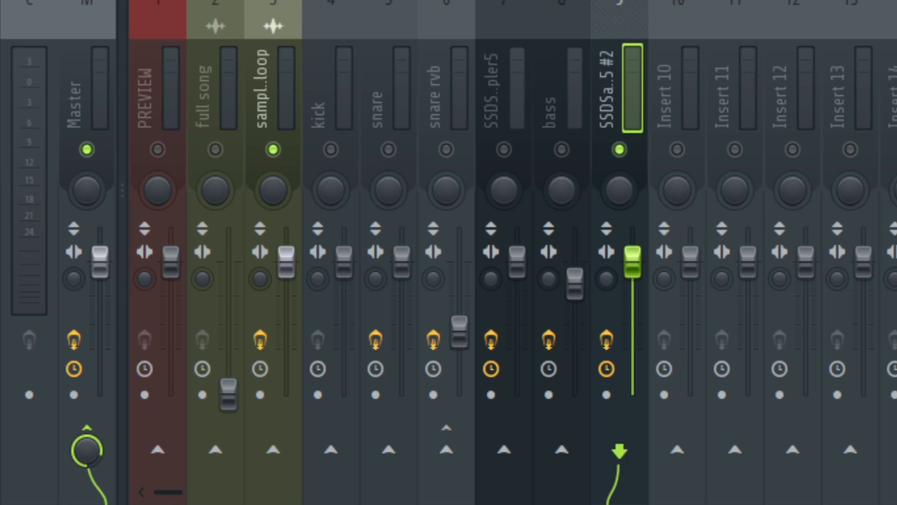
{"action": "left_click", "coordinate": [326, 161]}
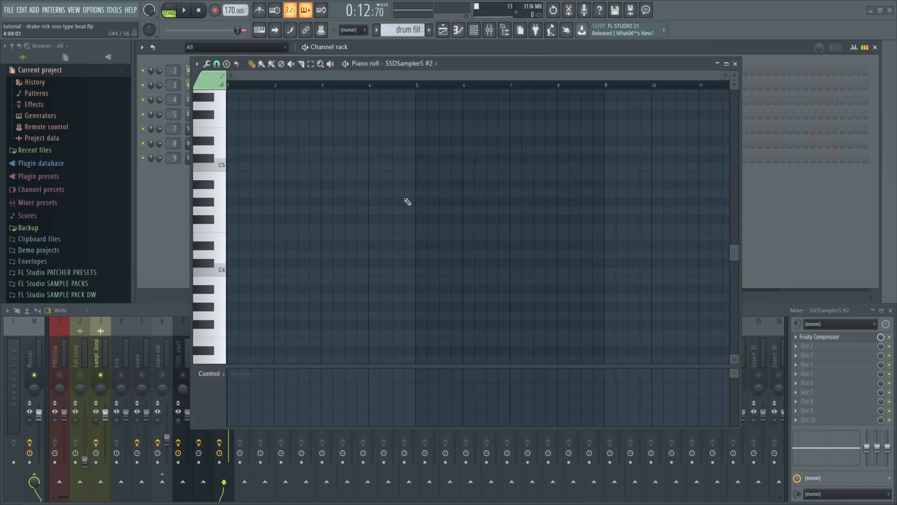
{"action": "key", "text": "space"}
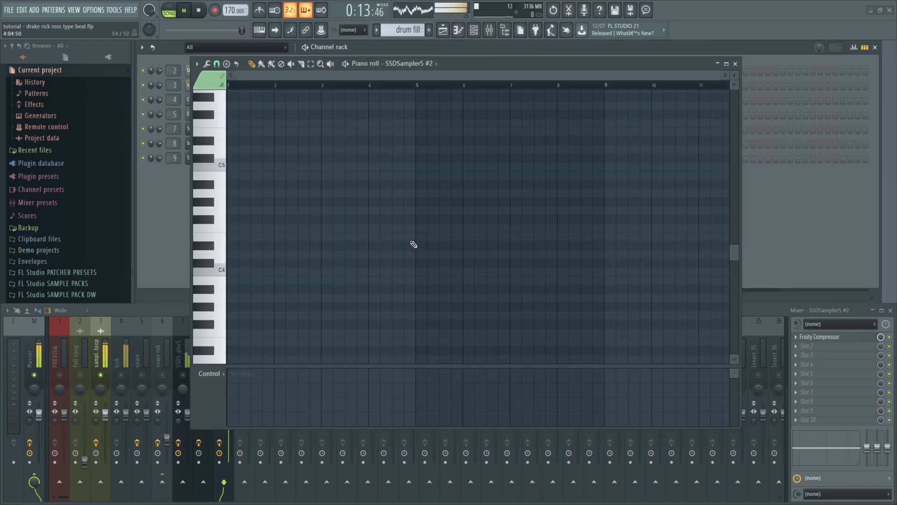
{"action": "key", "text": "space"}
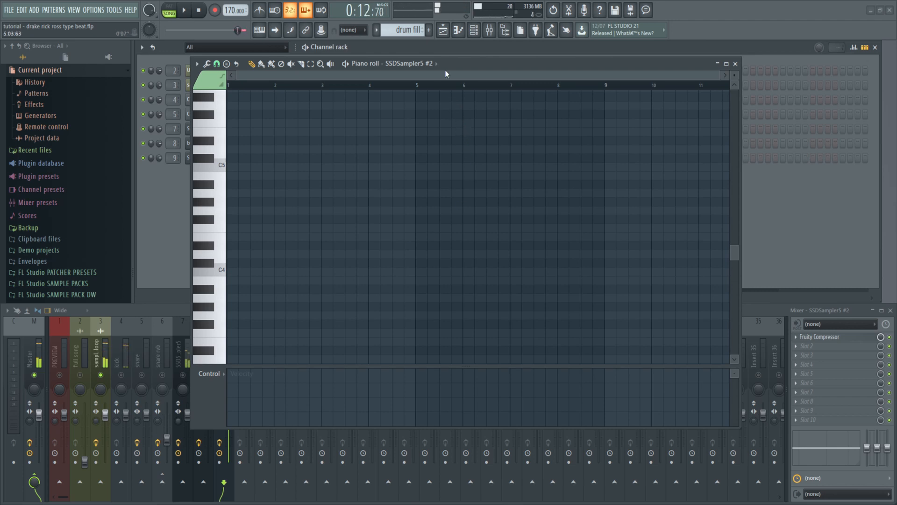
Place the drum fill pattern at bar 10 on Track 4 of the playlist and listen to the section
{"action": "left_click", "coordinate": [443, 31]}
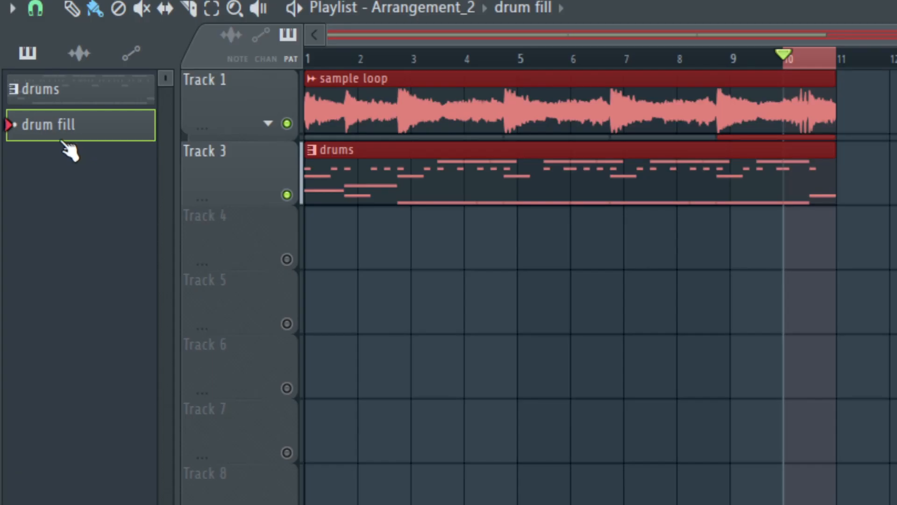
{"action": "left_click_drag", "start_coordinate": [65, 132], "coordinate": [792, 260]}
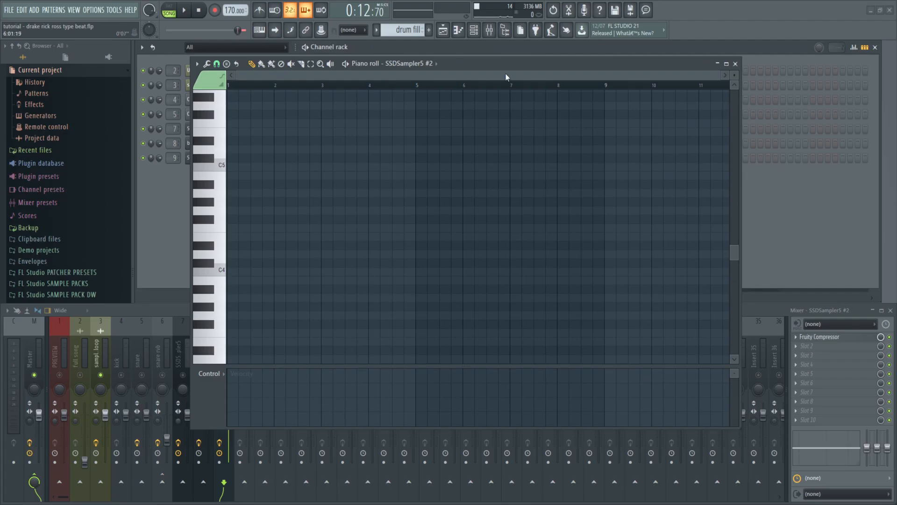
{"action": "key", "text": "space"}
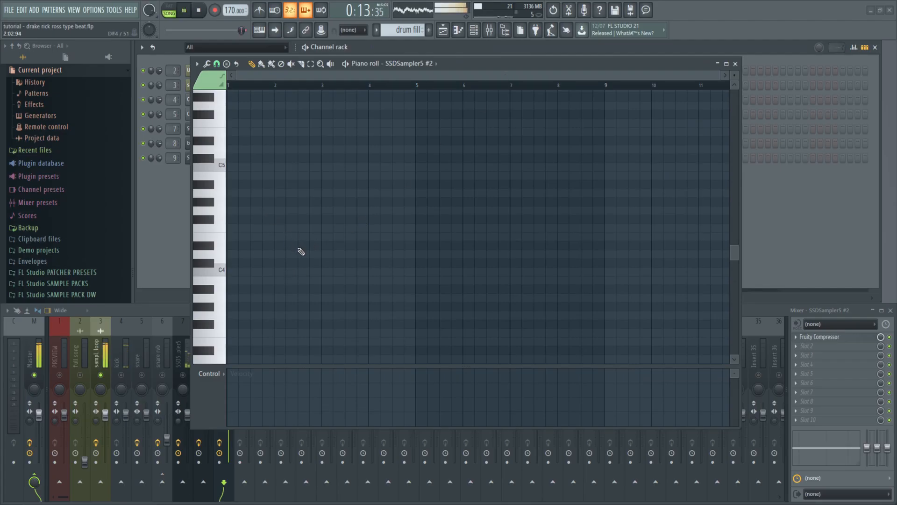
{"action": "key", "text": "space"}
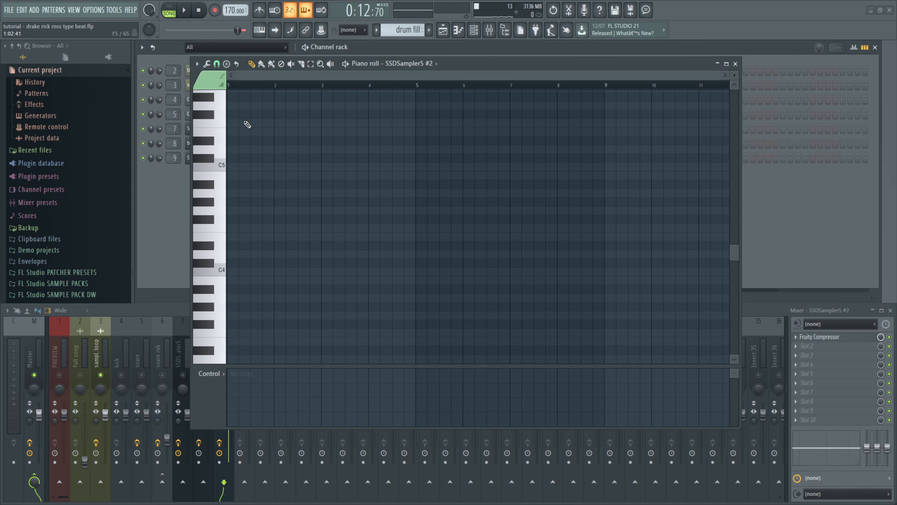
{"action": "key", "text": "space"}
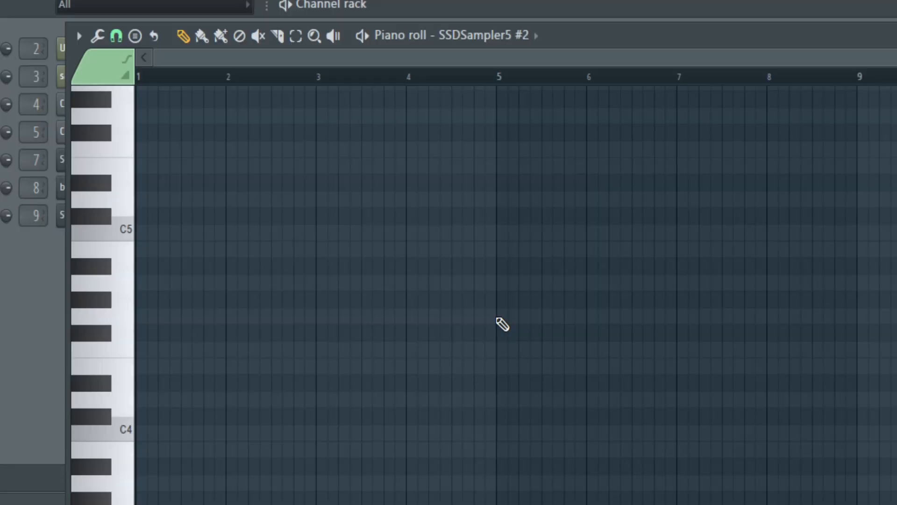
Set the piano roll snap to 1/3 beat
{"action": "left_click", "coordinate": [116, 36]}
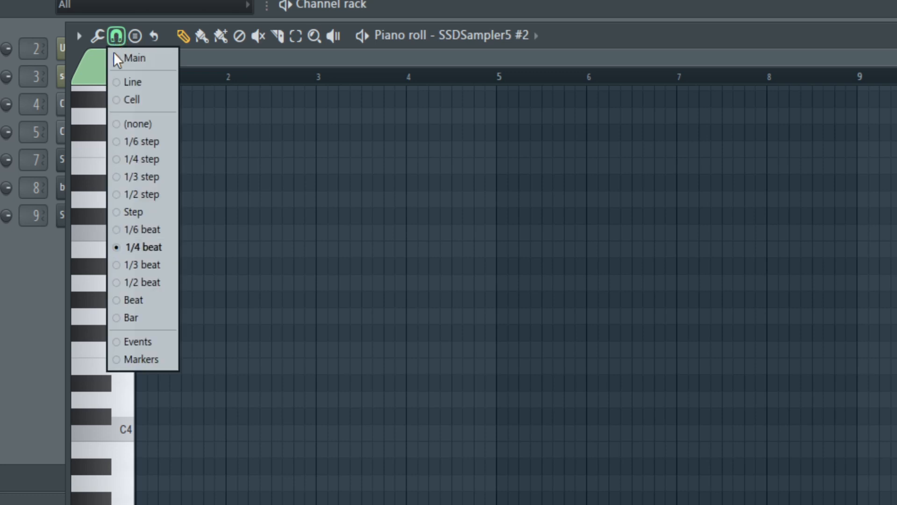
{"action": "left_click", "coordinate": [165, 268]}
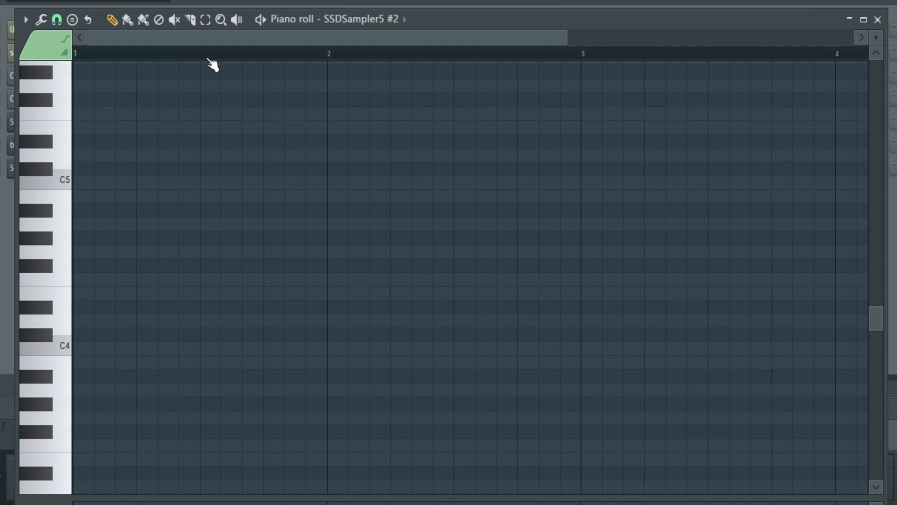
{"action": "left_click", "coordinate": [86, 321]}
{"action": "left_click", "coordinate": [89, 321]}
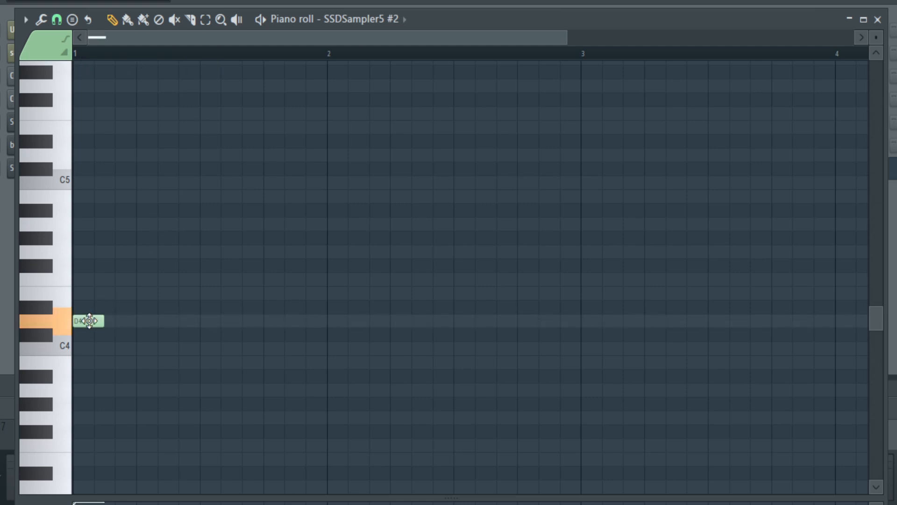
{"action": "right_click", "coordinate": [90, 321]}
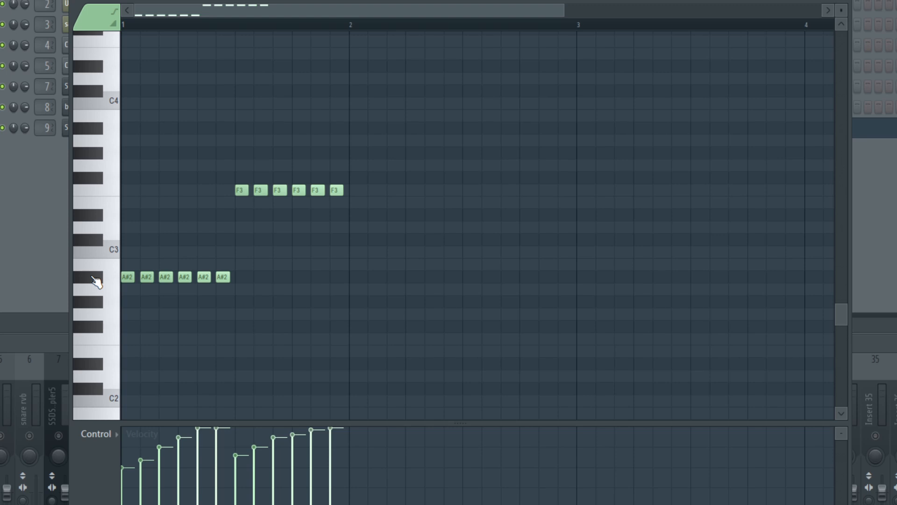
Audition the A#2 and F3 drum sounds, and play the fill against the sample loop
{"action": "left_click", "coordinate": [93, 278]}
{"action": "left_click", "coordinate": [113, 193]}
{"action": "key", "text": "space"}
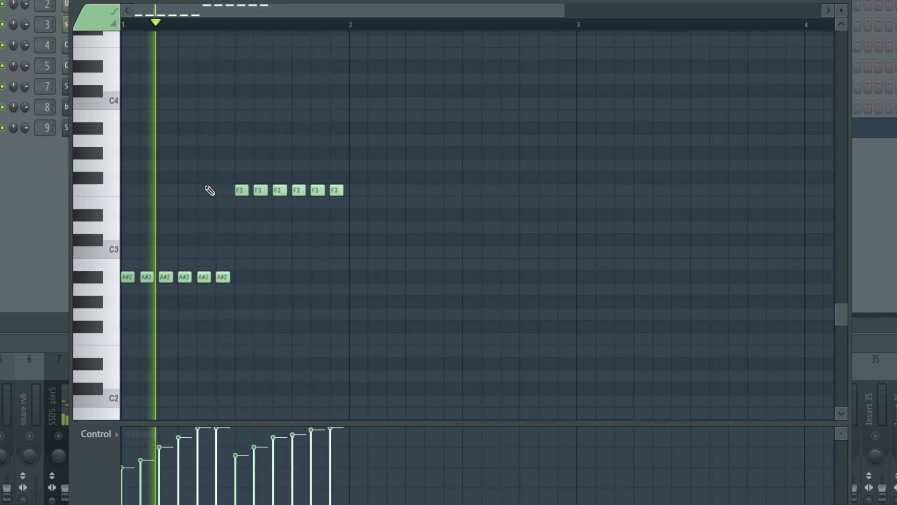
{"action": "key", "text": "space"}
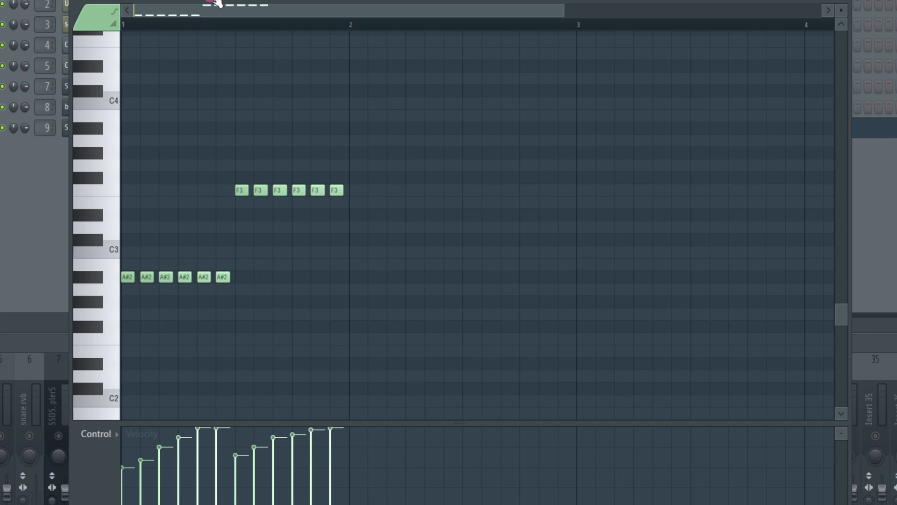
Mute the six A#2 notes in the drum fill and play the F3 hits alone against the sample loop
{"action": "mouse_move", "coordinate": [241, 279]}
{"action": "left_mouse_down"}
{"action": "mouse_move", "coordinate": [174, 290]}
{"action": "mouse_move", "coordinate": [132, 282]}
{"action": "left_mouse_up"}
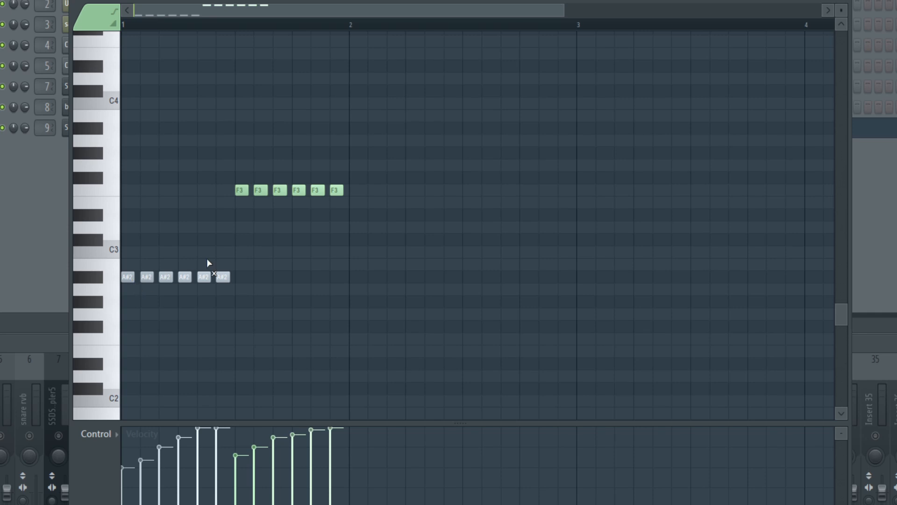
{"action": "key", "text": "space"}
{"action": "key", "text": "space"}
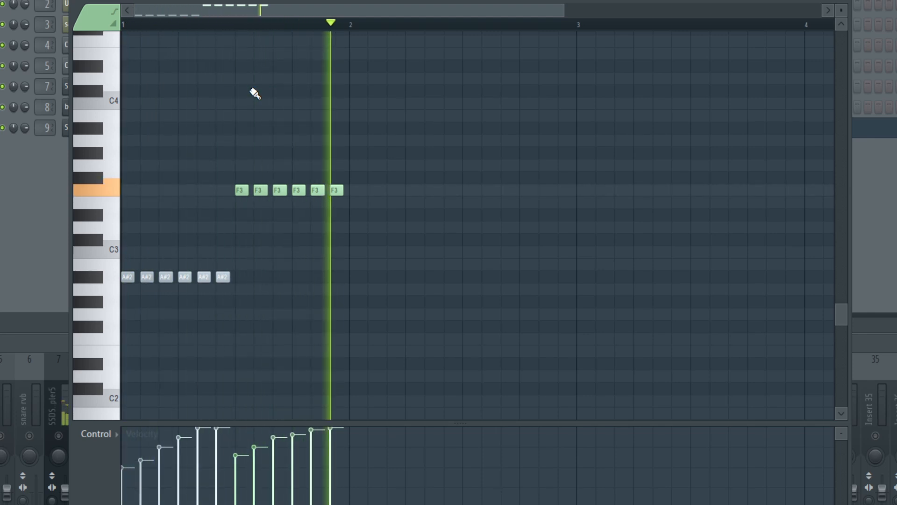
{"action": "key", "text": "space"}
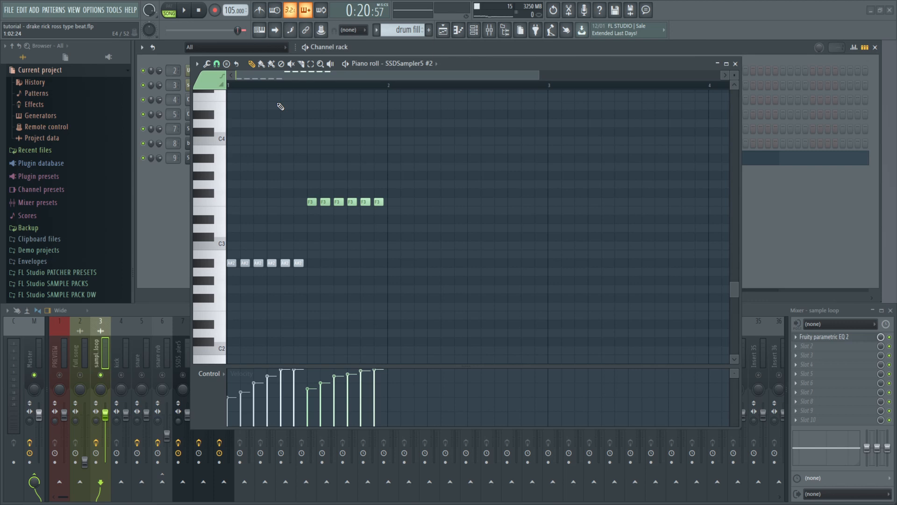
{"action": "key", "text": "space"}
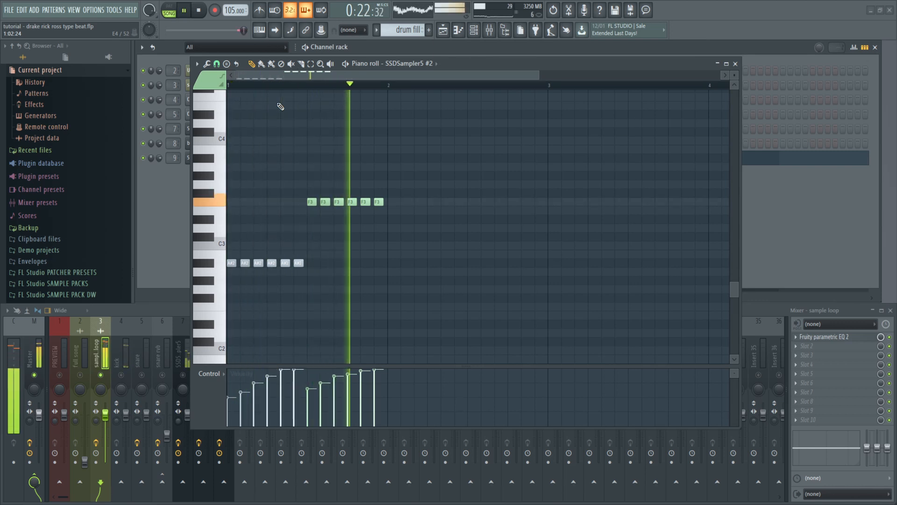
{"action": "key", "text": "space"}
Mute the six F3 notes, listen to the sample loop without the fill, and unmute them
{"action": "key", "text": "t"}
{"action": "left_click_drag", "start_coordinate": [311, 202], "coordinate": [380, 202]}
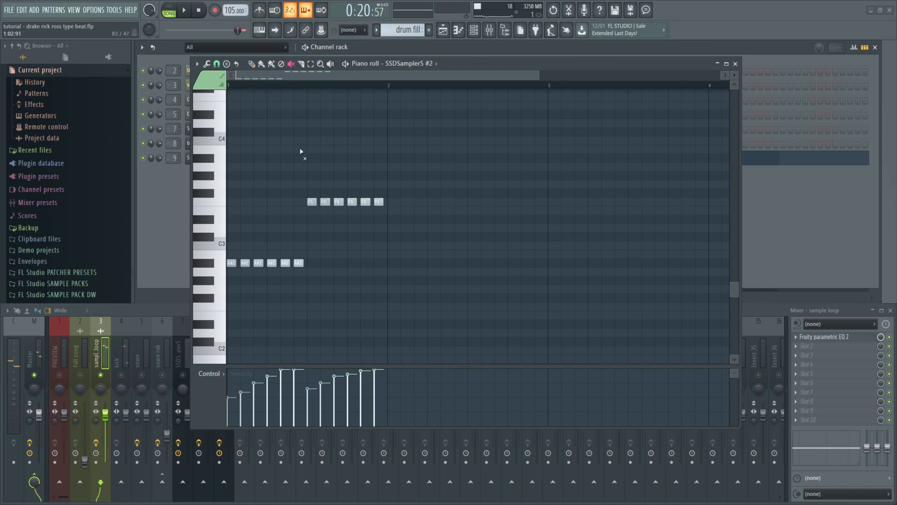
{"action": "key", "text": "space"}
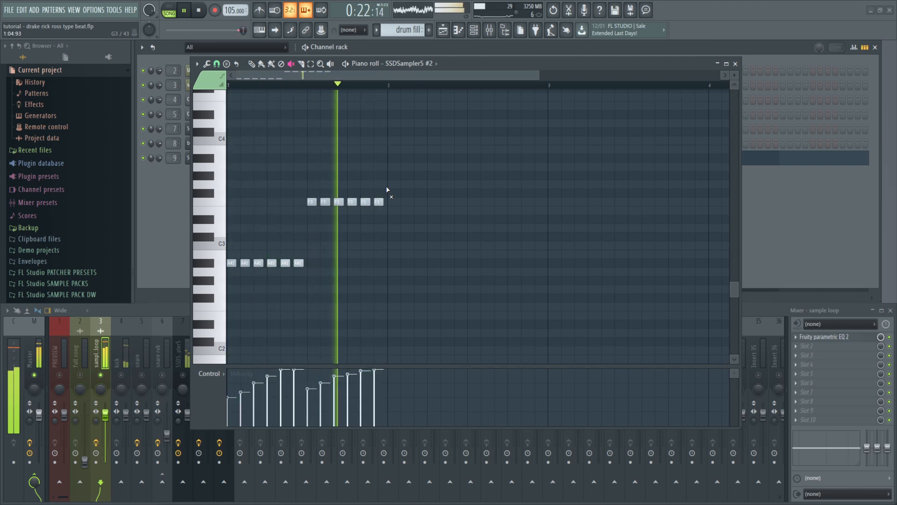
{"action": "key", "text": "space"}
{"action": "left_click_drag", "start_coordinate": [312, 205], "coordinate": [380, 208]}
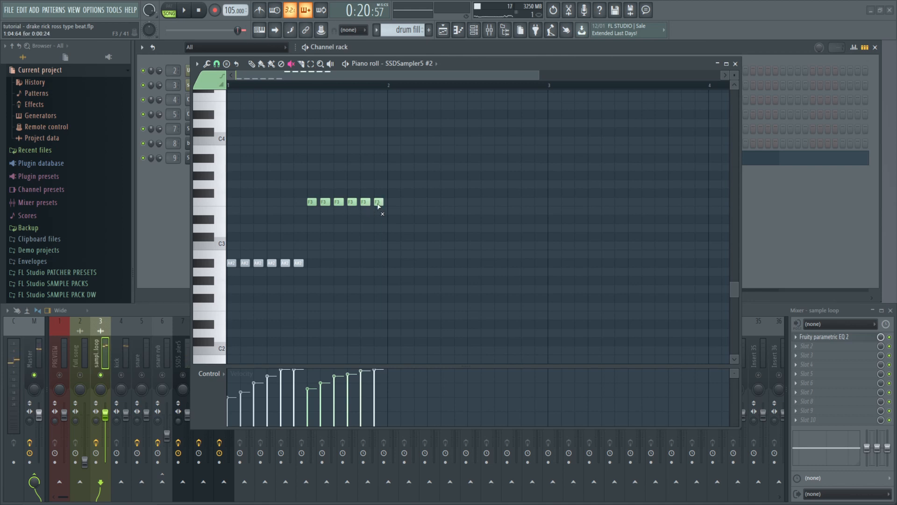
Select the six F3 notes, unsolo the mixer tracks, and play the fill with the full beat
{"action": "left_click", "coordinate": [735, 63]}
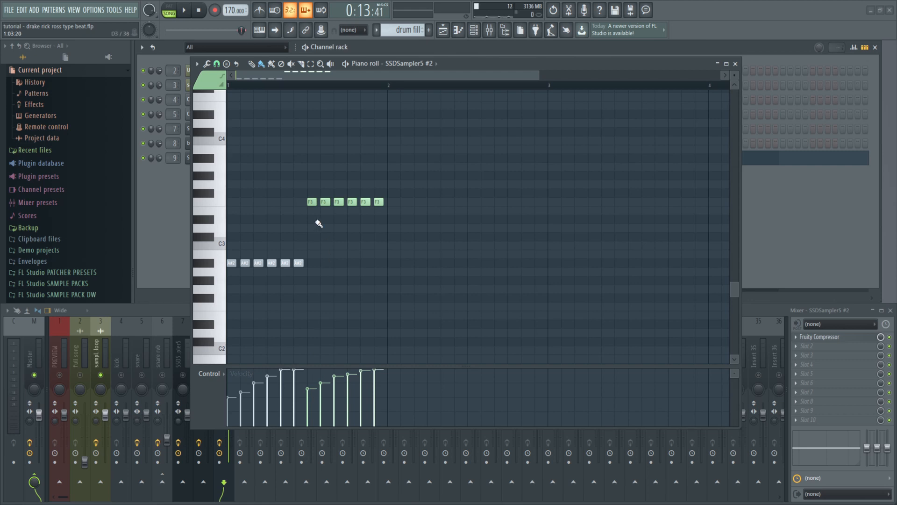
{"action": "left_click_drag", "start_coordinate": [309, 185], "coordinate": [416, 224]}
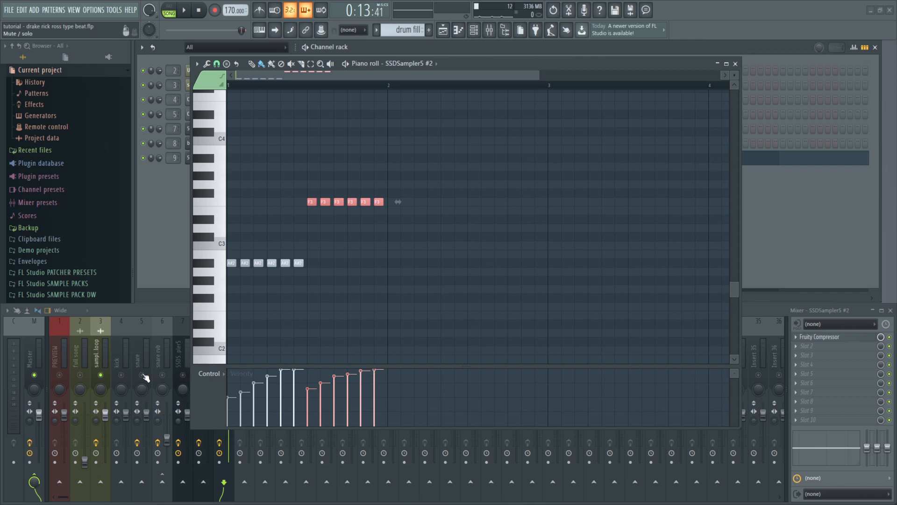
{"action": "left_click", "coordinate": [145, 377]}
{"action": "key", "text": "space"}
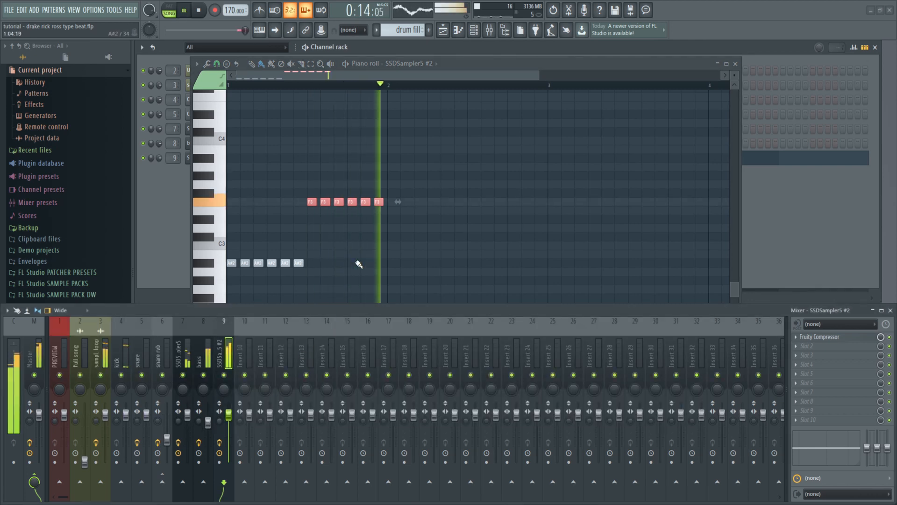
{"action": "key", "text": "space"}
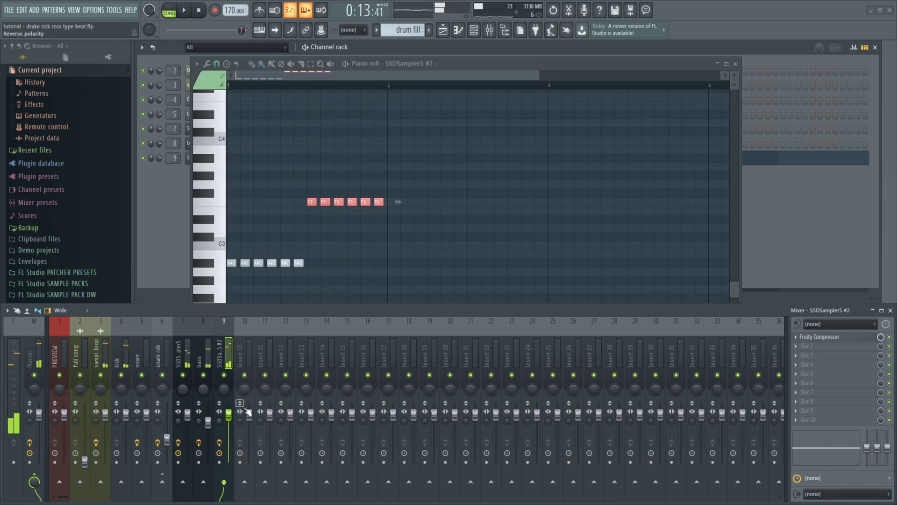
Lower the SSDSampler5 #2 mixer track and add Fruity Parametric EQ 2 in slot 2 with a low cut on the first band
{"action": "left_click_drag", "start_coordinate": [229, 415], "coordinate": [229, 424]}
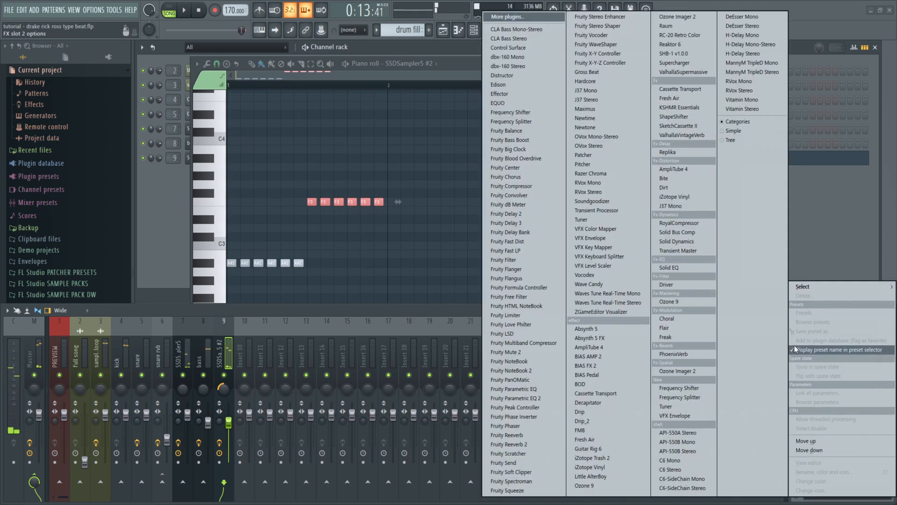
{"action": "left_click", "coordinate": [807, 346]}
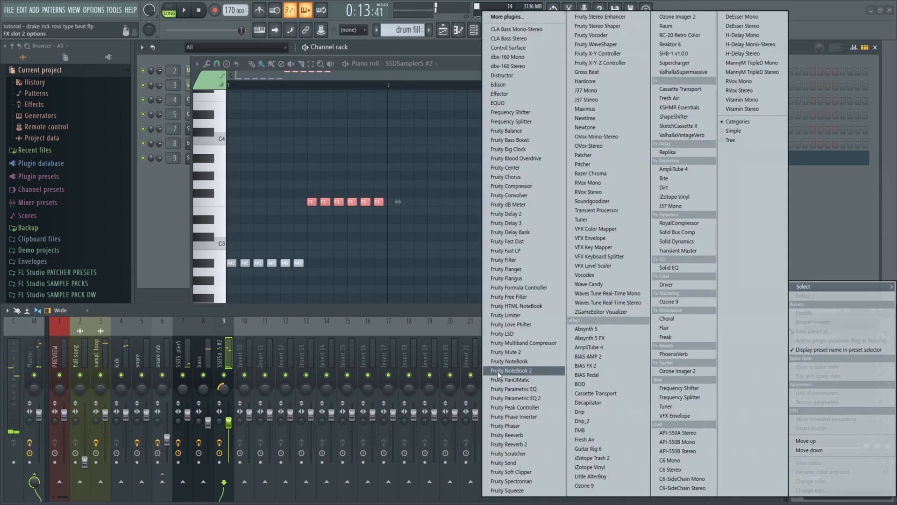
{"action": "left_click", "coordinate": [512, 398]}
{"action": "left_click_drag", "start_coordinate": [117, 206], "coordinate": [126, 254]}
{"action": "key", "text": "space"}
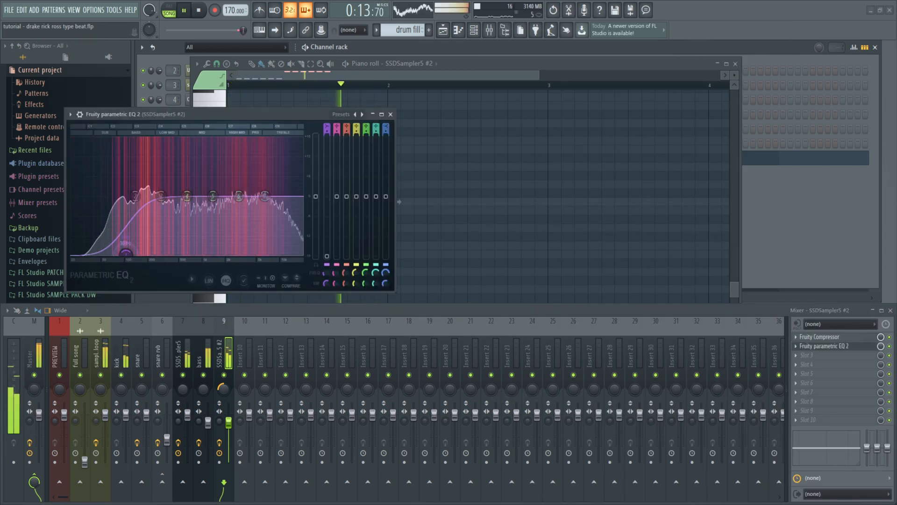
{"action": "left_click_drag", "start_coordinate": [126, 254], "coordinate": [115, 254]}
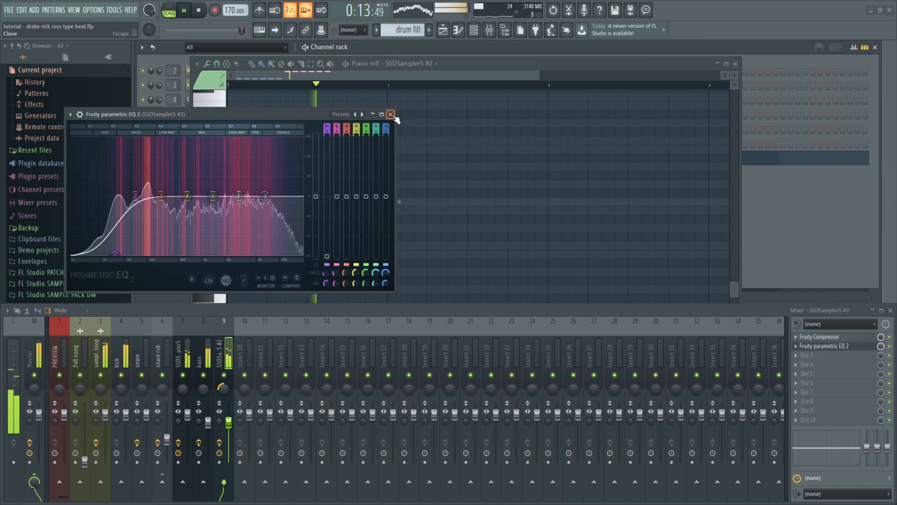
{"action": "left_click", "coordinate": [391, 115]}
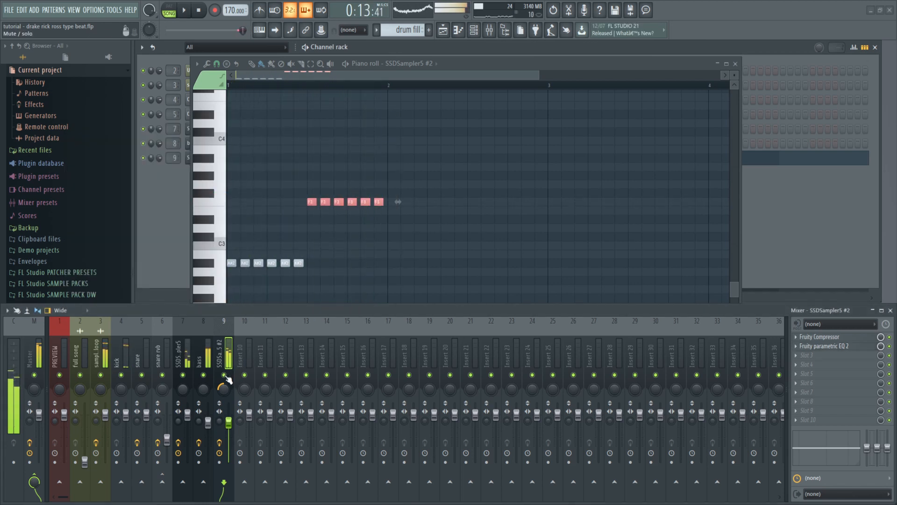
Listen to the fill in the mix and set the SSDSampler5 #2 mixer track volume to 96% (-1.0 dB)
{"action": "key", "text": "space"}
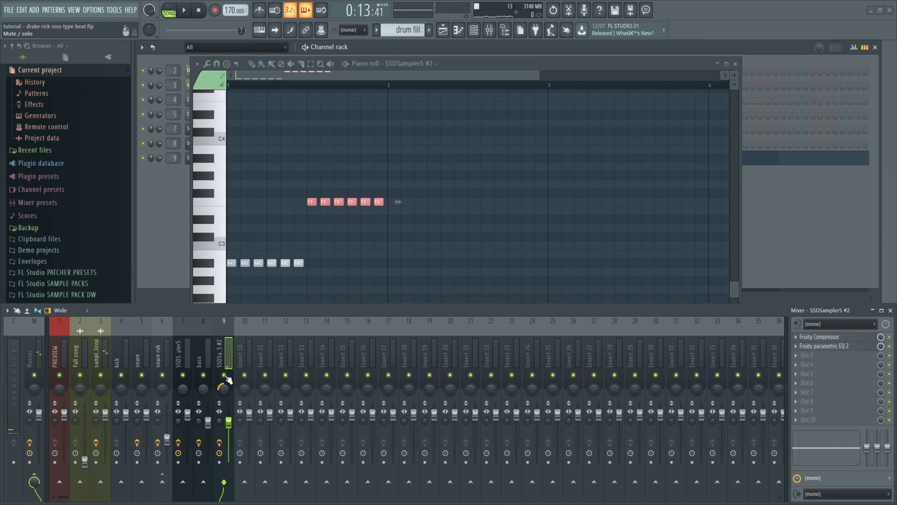
{"action": "key", "text": "space"}
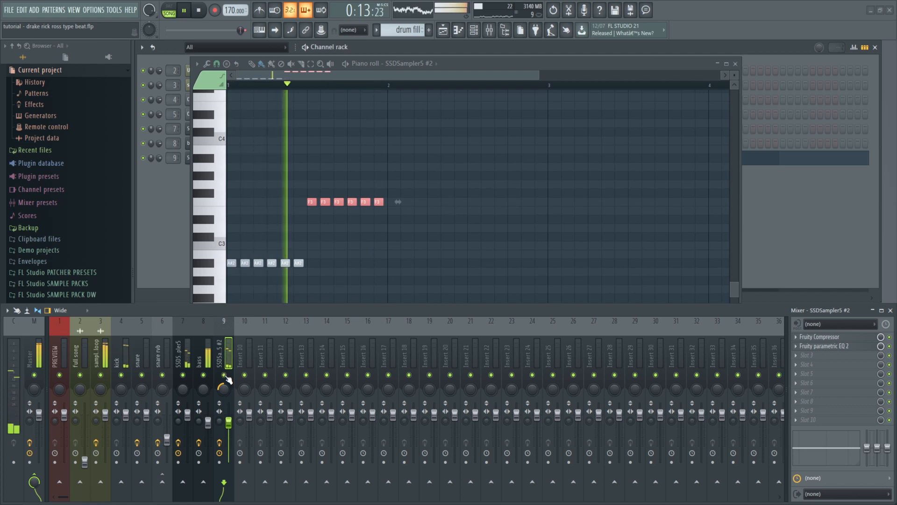
{"action": "key", "text": "space"}
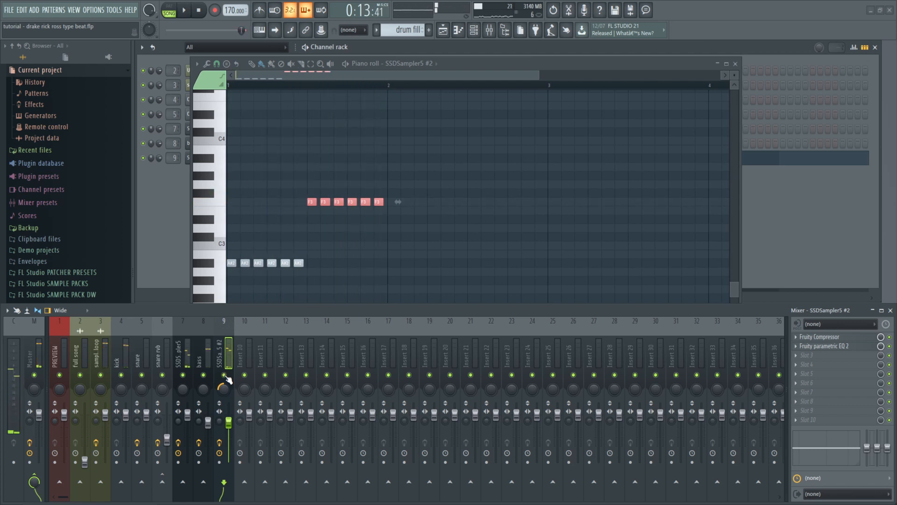
{"action": "left_click_drag", "start_coordinate": [230, 425], "coordinate": [231, 420]}
{"action": "key", "text": "space"}
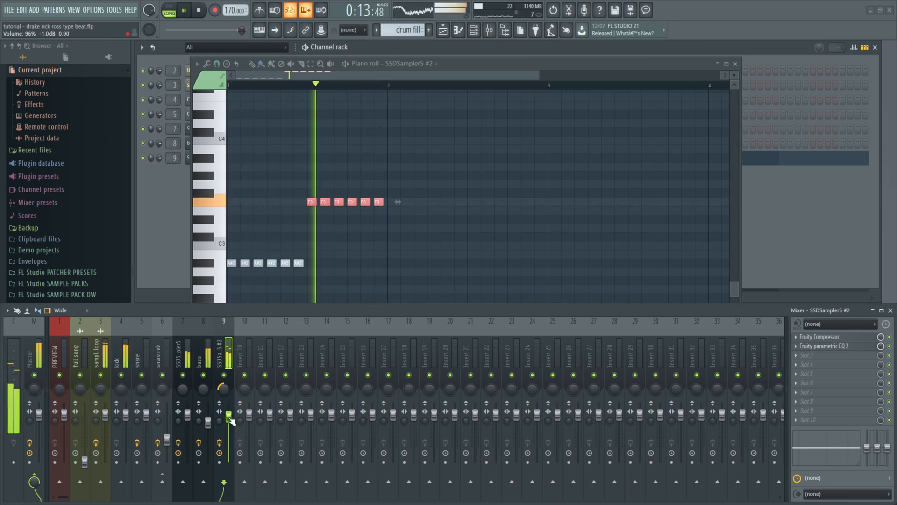
{"action": "key", "text": "space"}
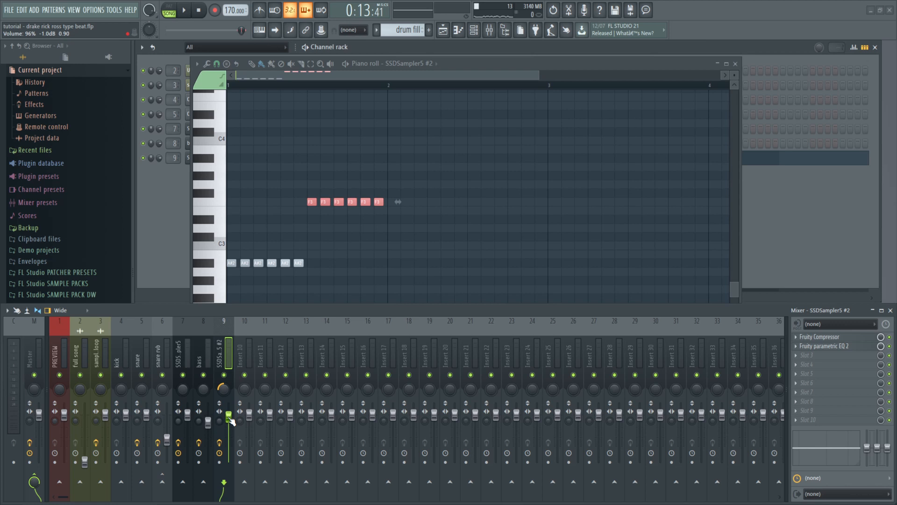
Close the SSDSampler5 #2 piano roll, open the playlist, and play the arrangement
{"action": "left_click", "coordinate": [736, 65]}
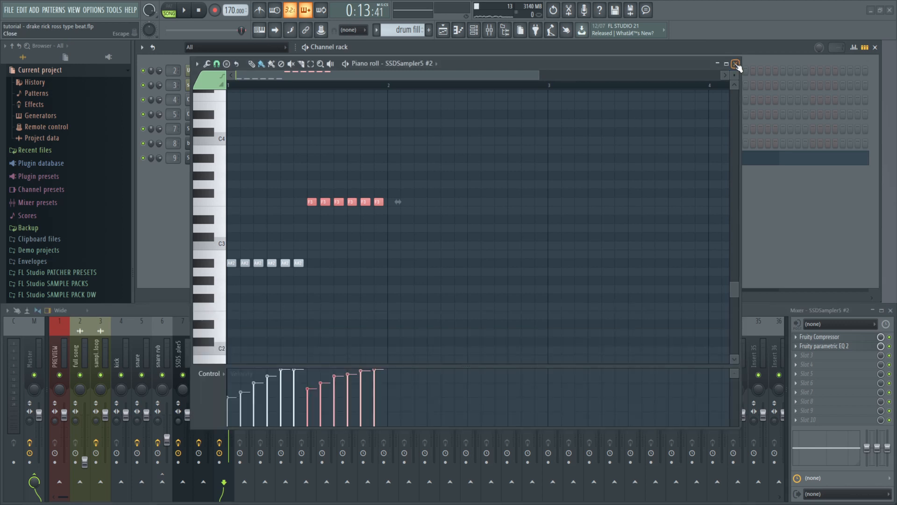
{"action": "left_click", "coordinate": [737, 64]}
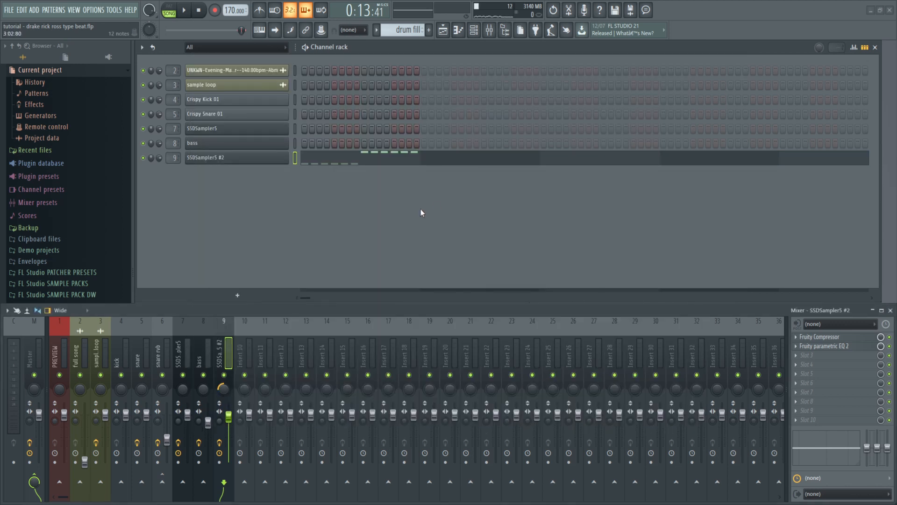
{"action": "left_click", "coordinate": [442, 31]}
{"action": "key", "text": "space"}
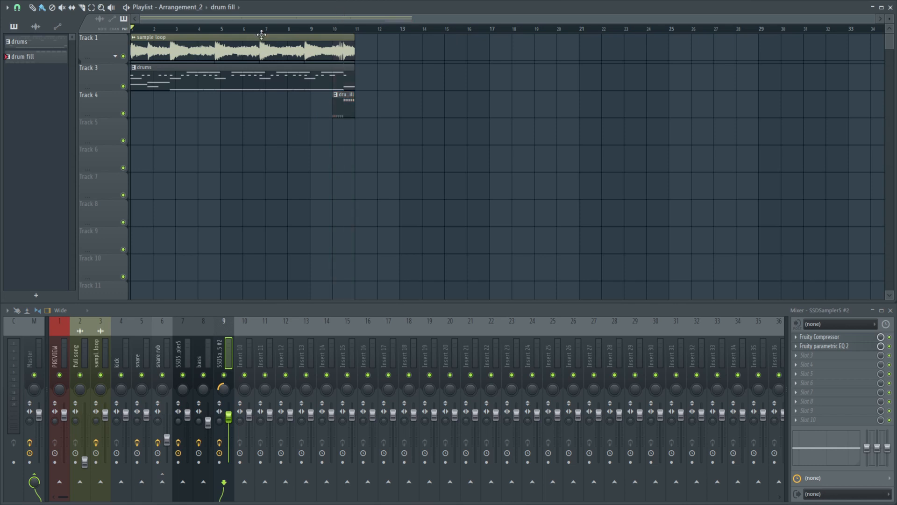
Load RC-20 Retro Color in the Master track's first effect slot with the Vinyl 1 preset and listen to the beat through it
{"action": "left_click", "coordinate": [34, 343]}
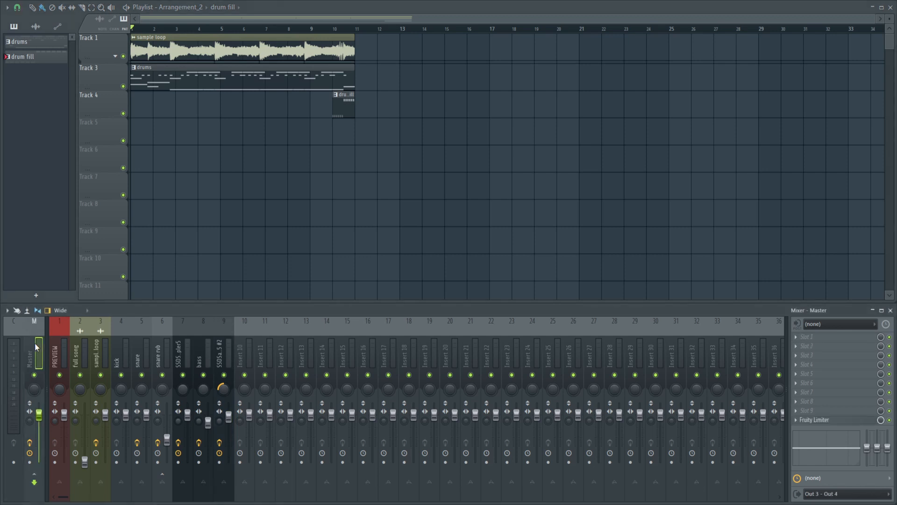
{"action": "left_click", "coordinate": [807, 341]}
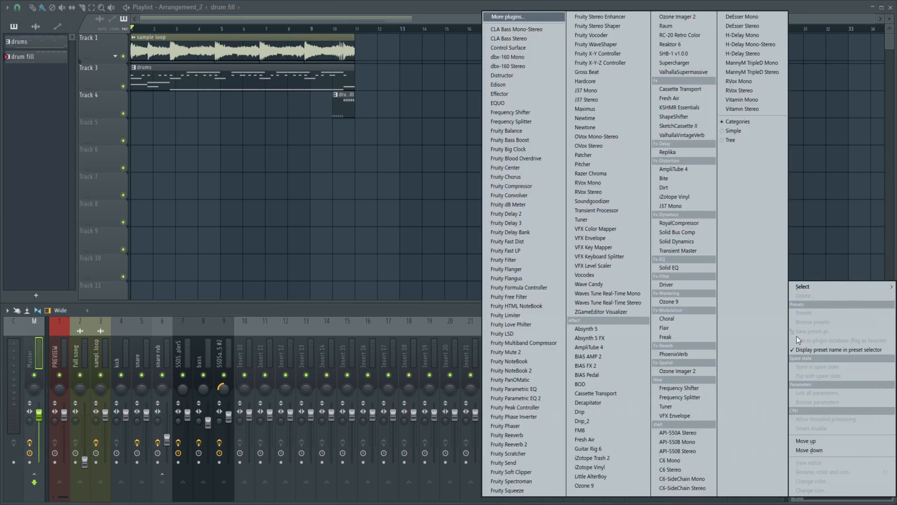
{"action": "left_click", "coordinate": [685, 89]}
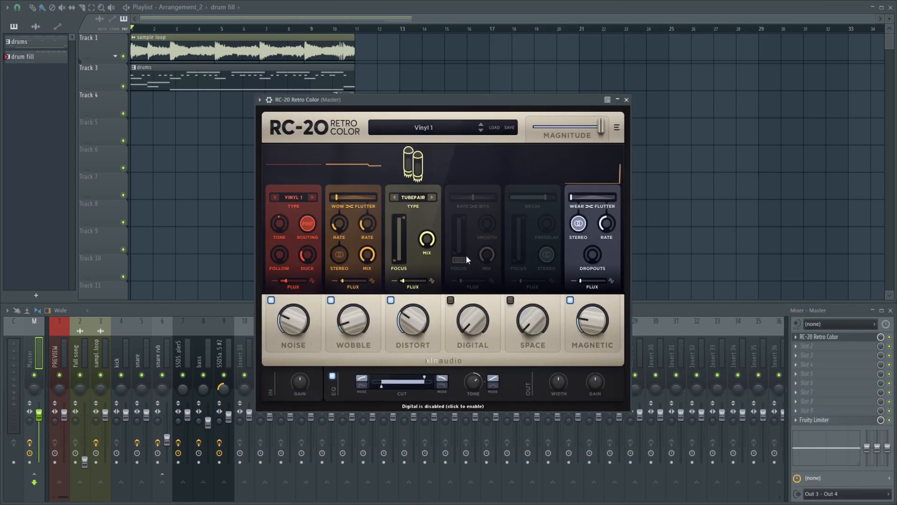
{"action": "key", "text": "space"}
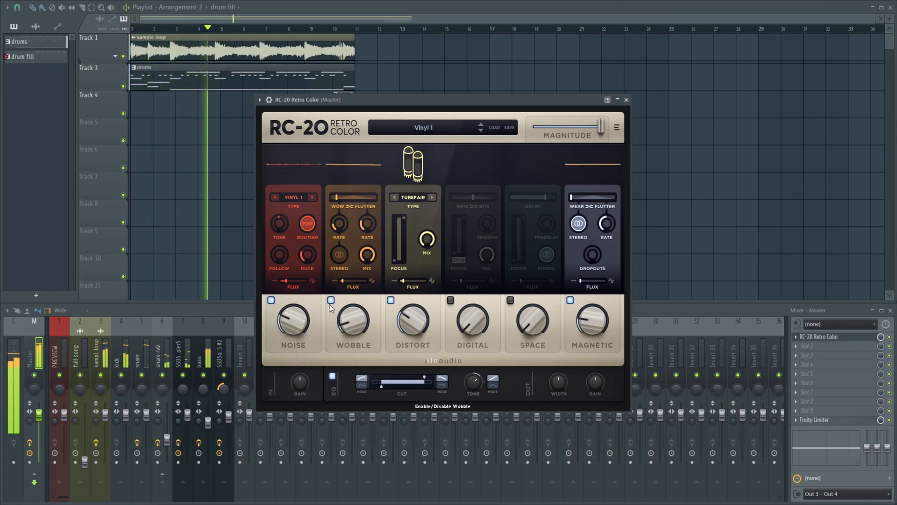
{"action": "key", "text": "space"}
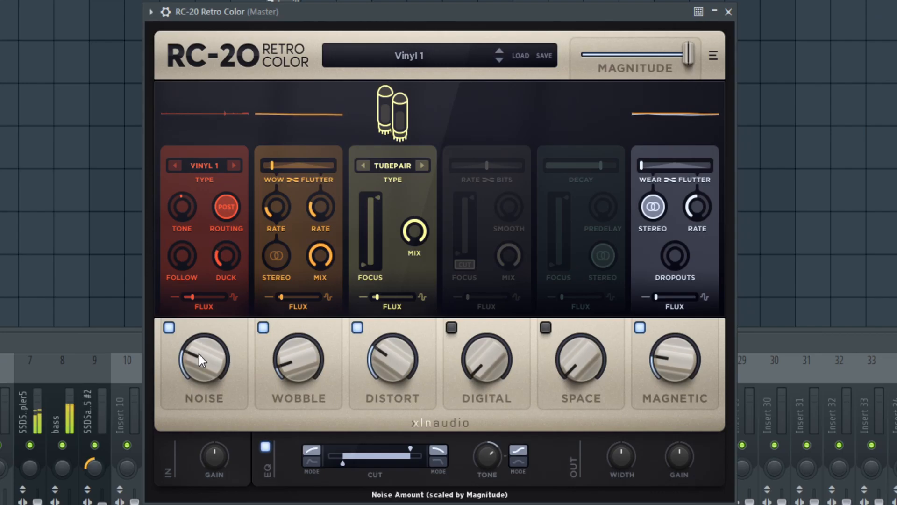
Lower the RC-20 noise amount and set its distortion type to Crunch
{"action": "left_click_drag", "start_coordinate": [289, 317], "coordinate": [282, 328]}
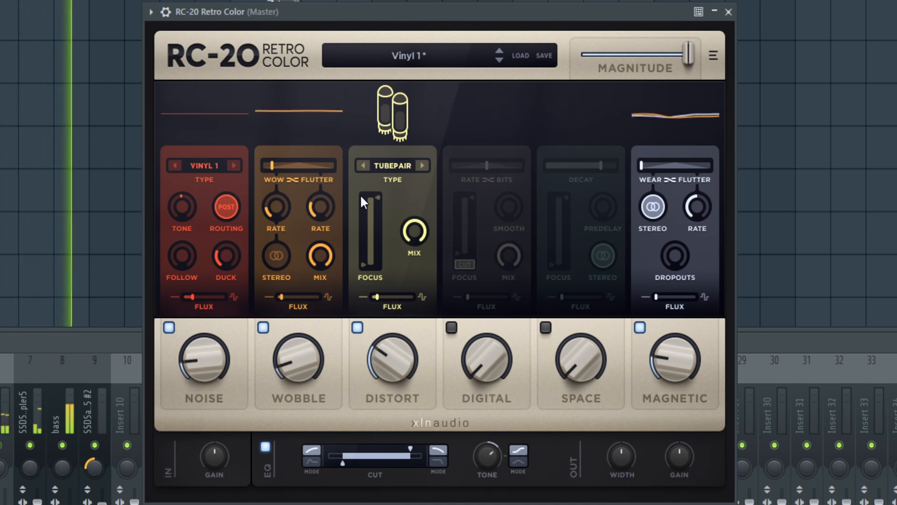
{"action": "left_click", "coordinate": [420, 165]}
{"action": "left_click", "coordinate": [422, 166]}
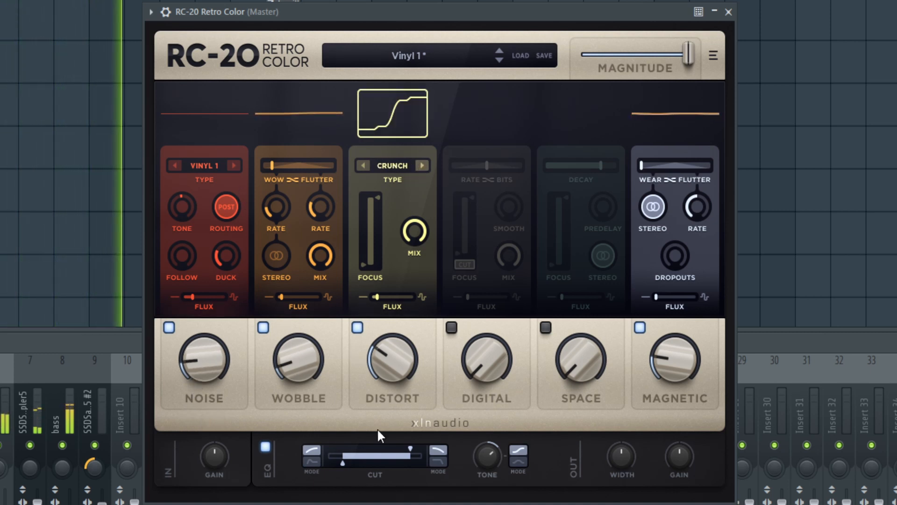
Widen the RC-20 EQ cut range at both ends and reduce the noise amount a little further
{"action": "left_click_drag", "start_coordinate": [340, 465], "coordinate": [335, 462]}
{"action": "left_click_drag", "start_coordinate": [410, 448], "coordinate": [417, 447]}
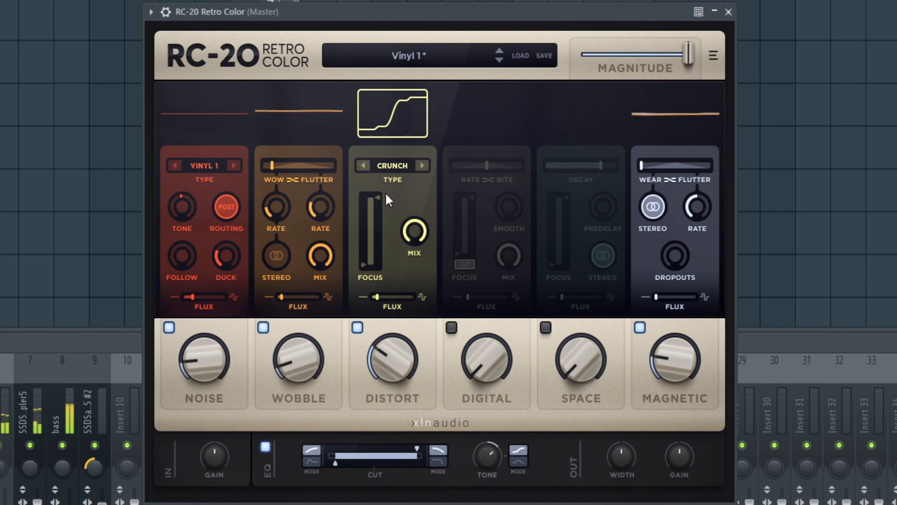
{"action": "left_click_drag", "start_coordinate": [440, 18], "coordinate": [443, 17]}
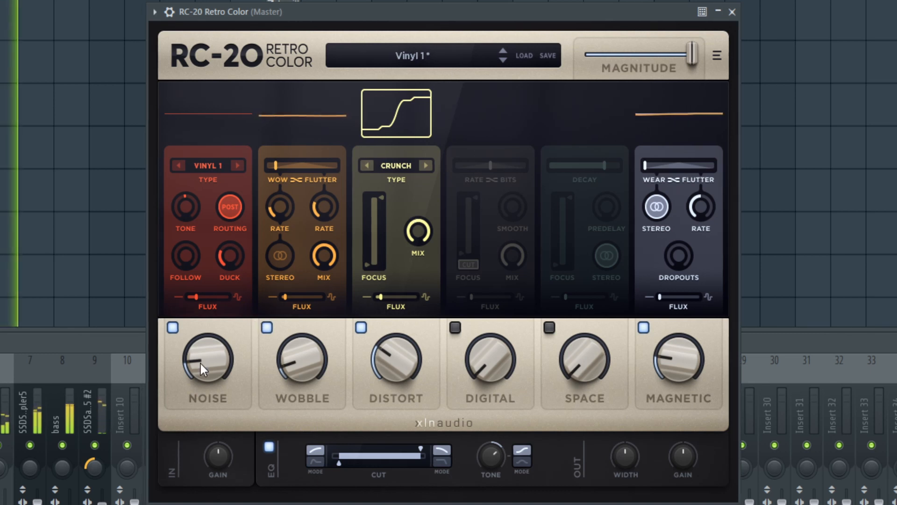
{"action": "mouse_move", "coordinate": [195, 369]}
{"action": "left_click_drag", "start_coordinate": [201, 372], "coordinate": [201, 379]}
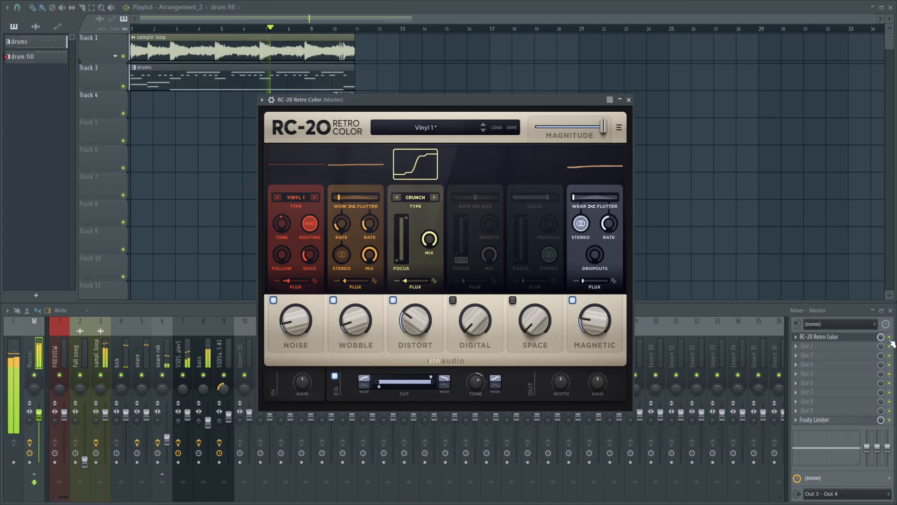
Compare the beat with RC-20 Retro Color bypassed and enabled on the Master track
{"action": "left_click", "coordinate": [890, 337]}
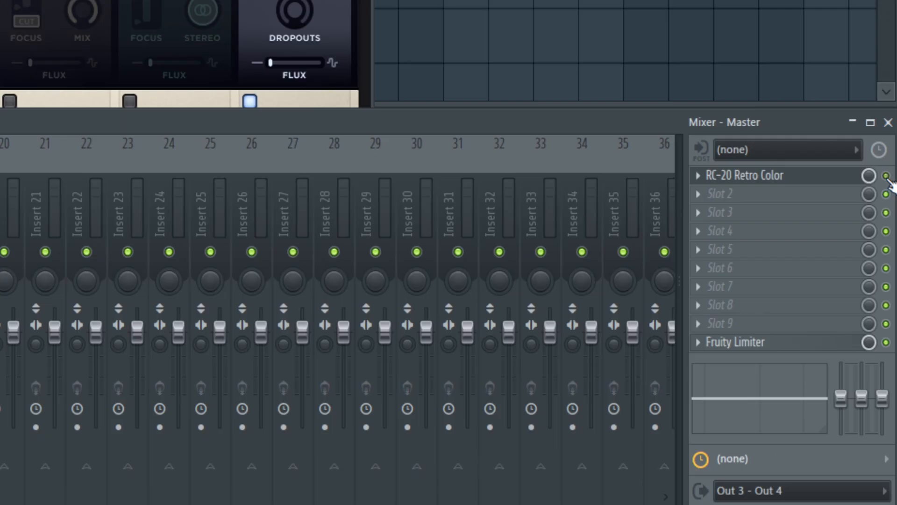
{"action": "left_click", "coordinate": [889, 337]}
{"action": "left_click", "coordinate": [887, 176]}
{"action": "left_click", "coordinate": [886, 175]}
{"action": "left_click", "coordinate": [571, 7]}
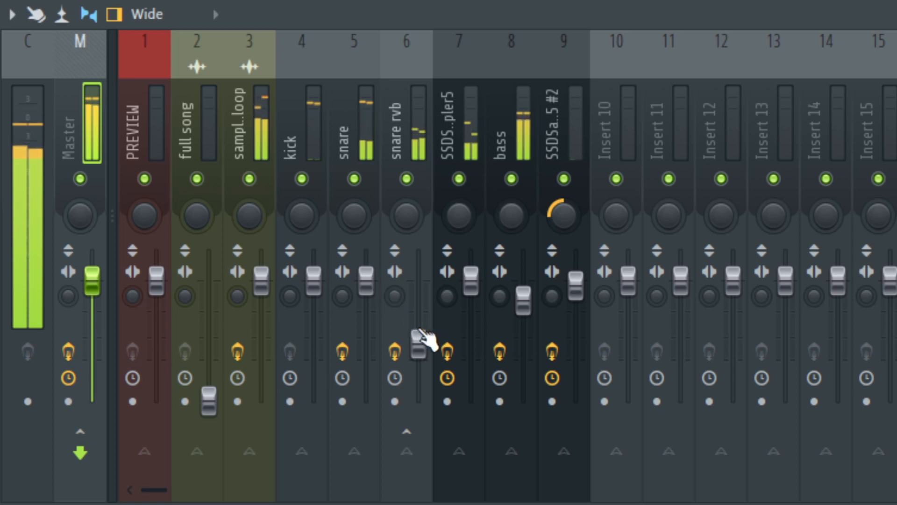
Raise the snare rvb mixer track volume slightly, and compare the master with and without RC-20 Retro Color again
{"action": "left_click_drag", "start_coordinate": [419, 337], "coordinate": [420, 325]}
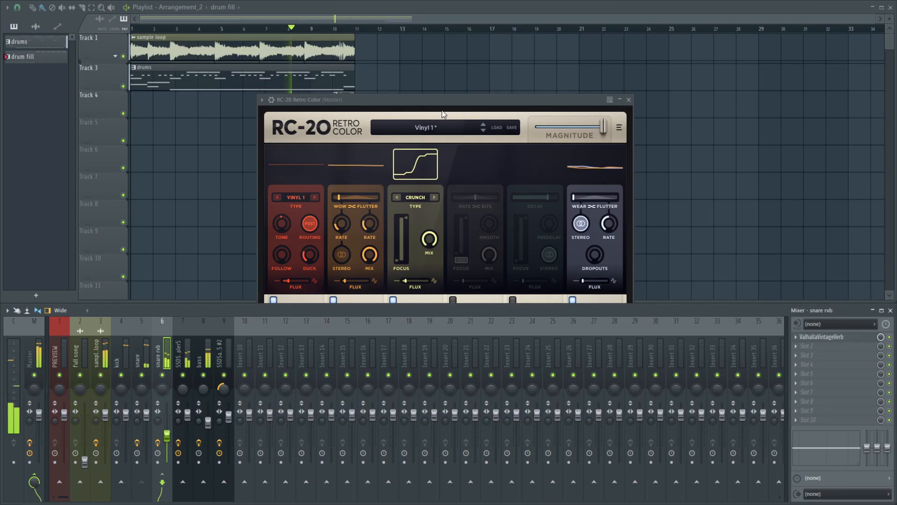
{"action": "left_click", "coordinate": [442, 113]}
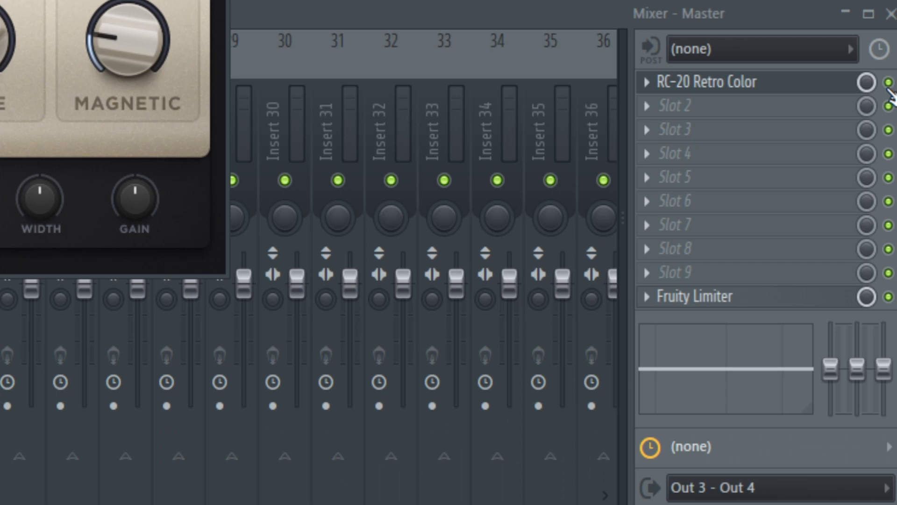
{"action": "left_click", "coordinate": [889, 338]}
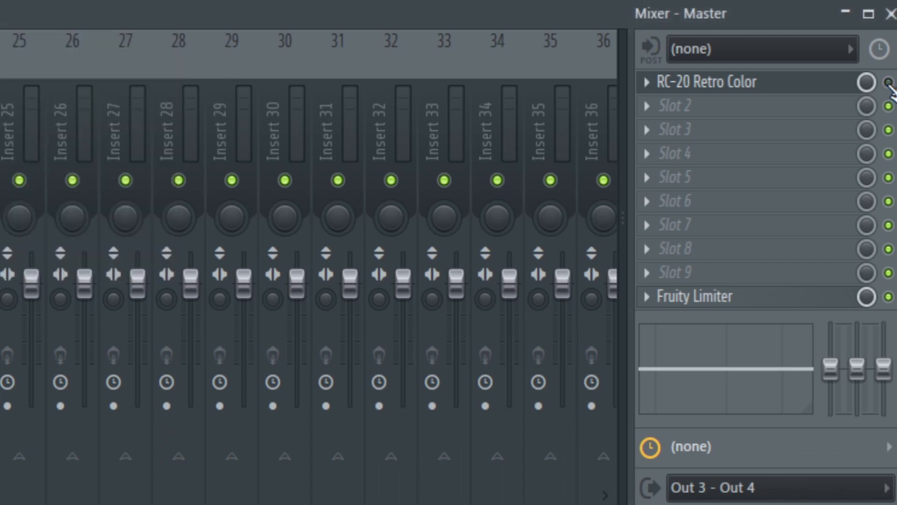
{"action": "left_click", "coordinate": [890, 83]}
{"action": "left_click", "coordinate": [862, 77]}
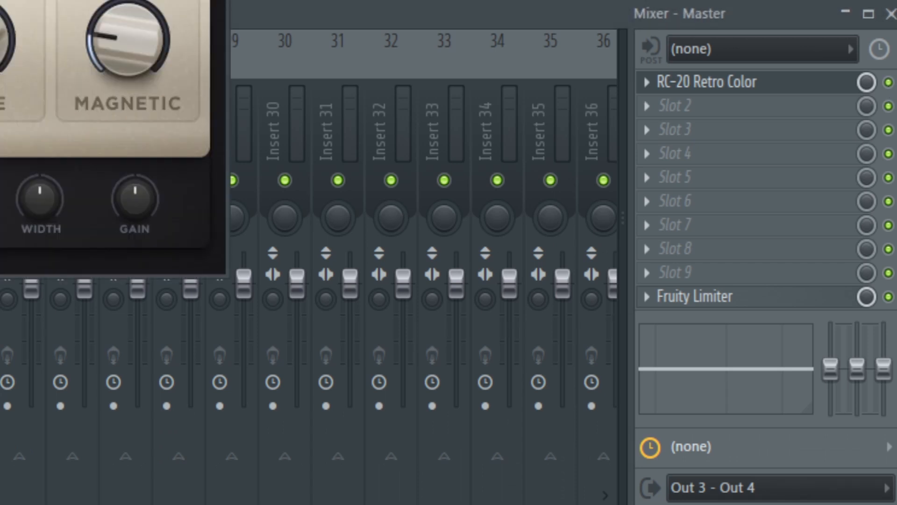